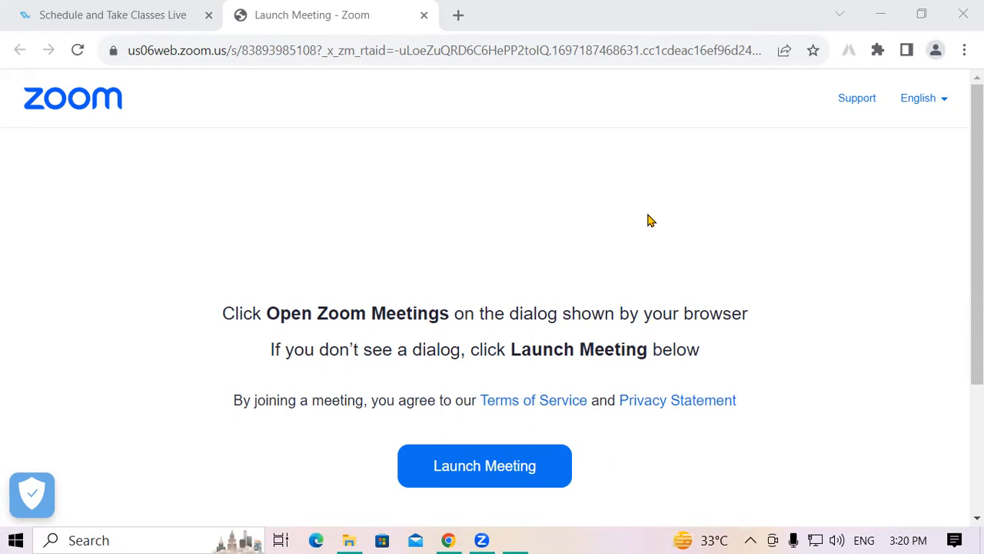
# Step: Launch Excel, decline making it the default spreadsheet program, and create a blank workbook
pyautogui.press('super+r')
pyautogui.write('excel')
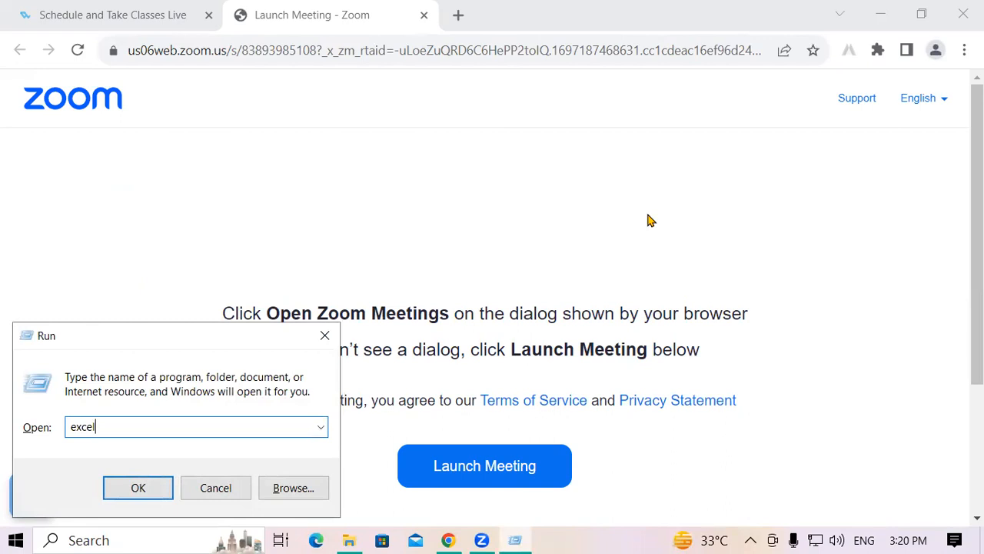
pyautogui.press('Return')
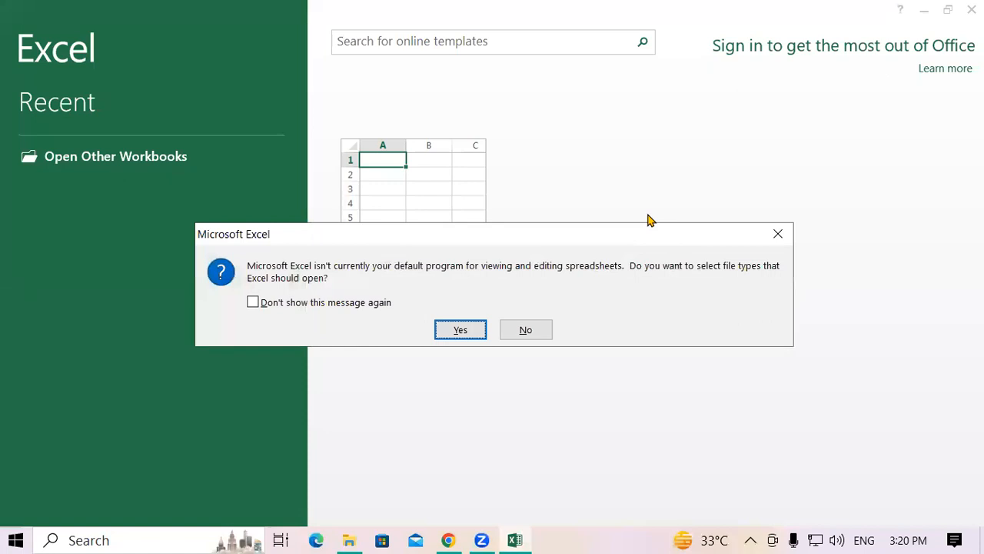
pyautogui.click(525, 331)
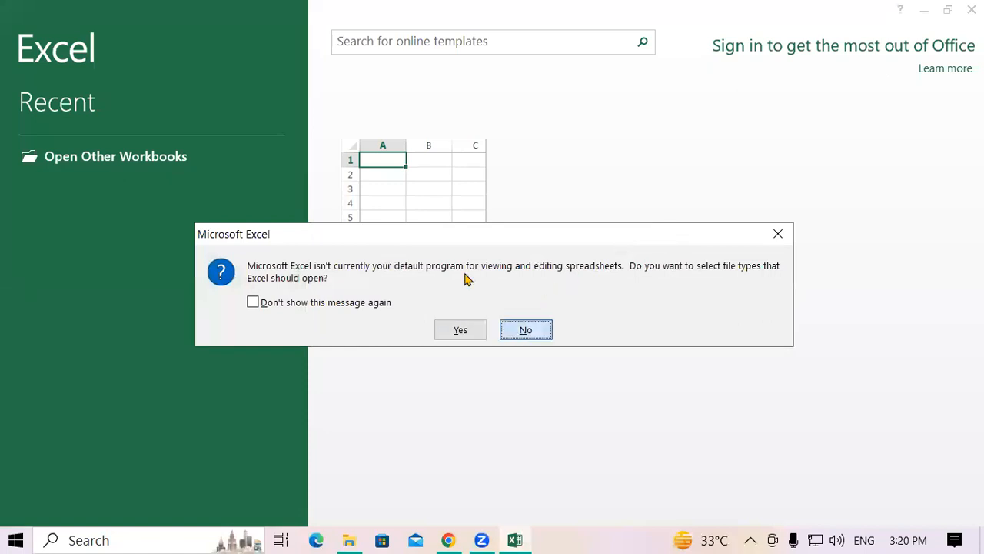
pyautogui.click(413, 210)
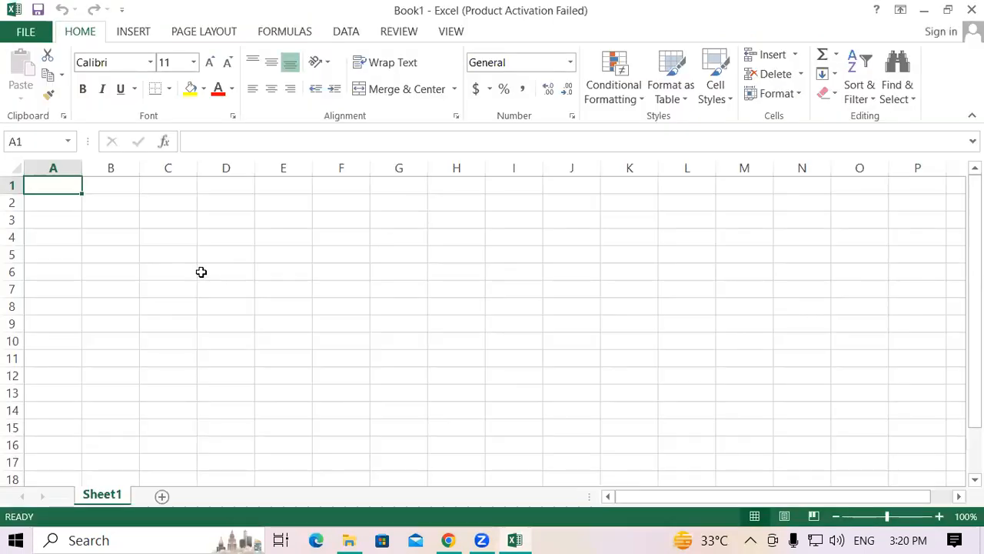
pyautogui.click(170, 271)
pyautogui.click(93, 216)
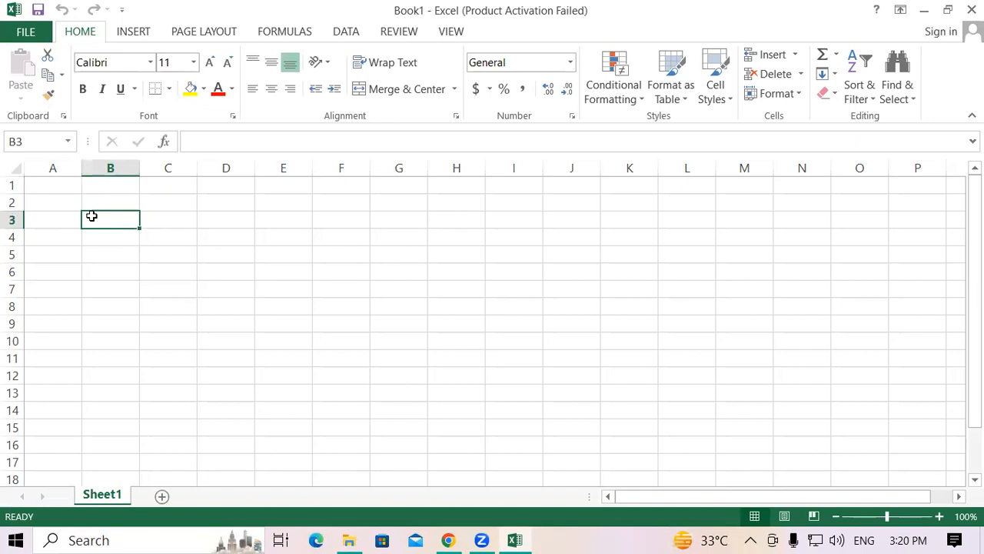
pyautogui.click(681, 453)
pyautogui.click(149, 219)
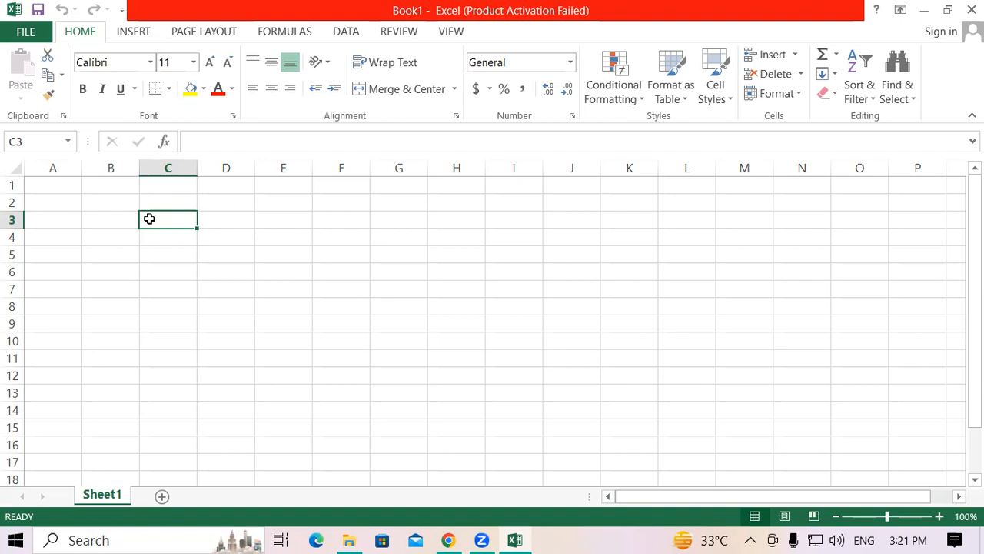
pyautogui.click(341, 256)
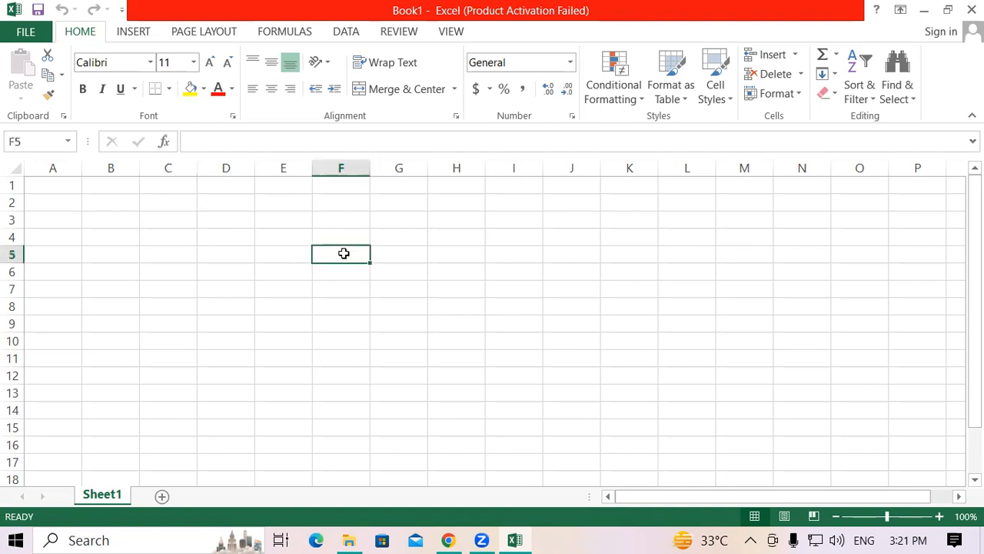
pyautogui.click(346, 233)
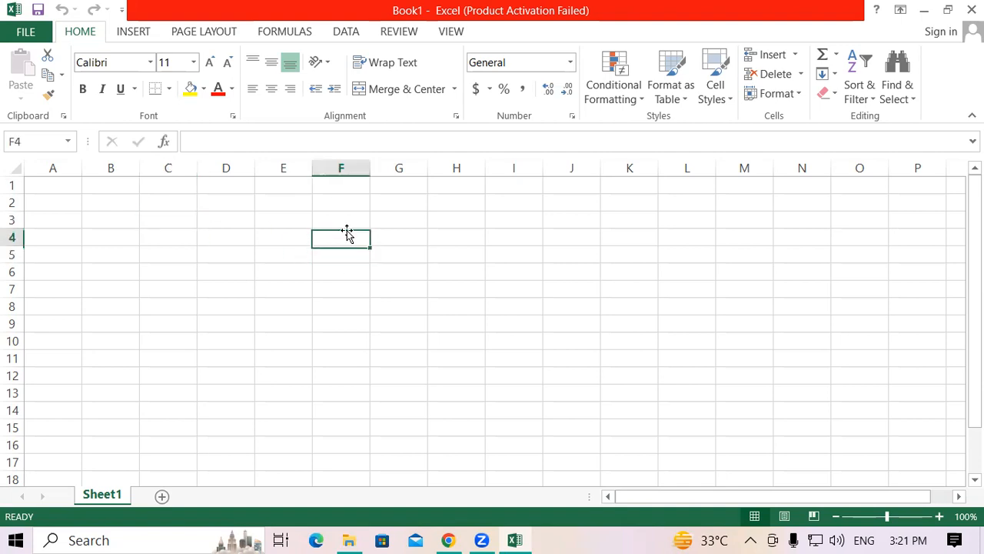
# Step: Enter the headings Name in cell E4 and Address in cell F4
pyautogui.click(290, 236)
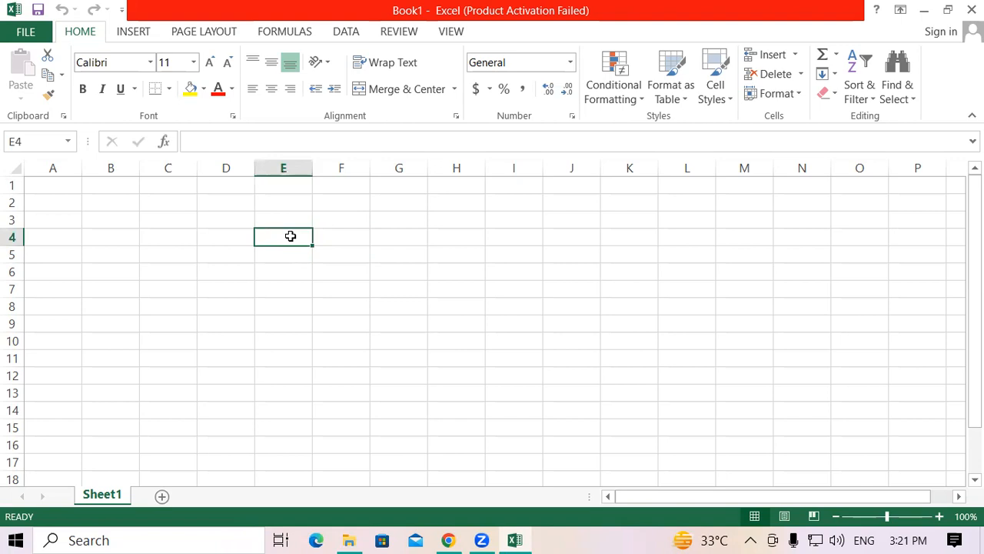
pyautogui.write('Name')
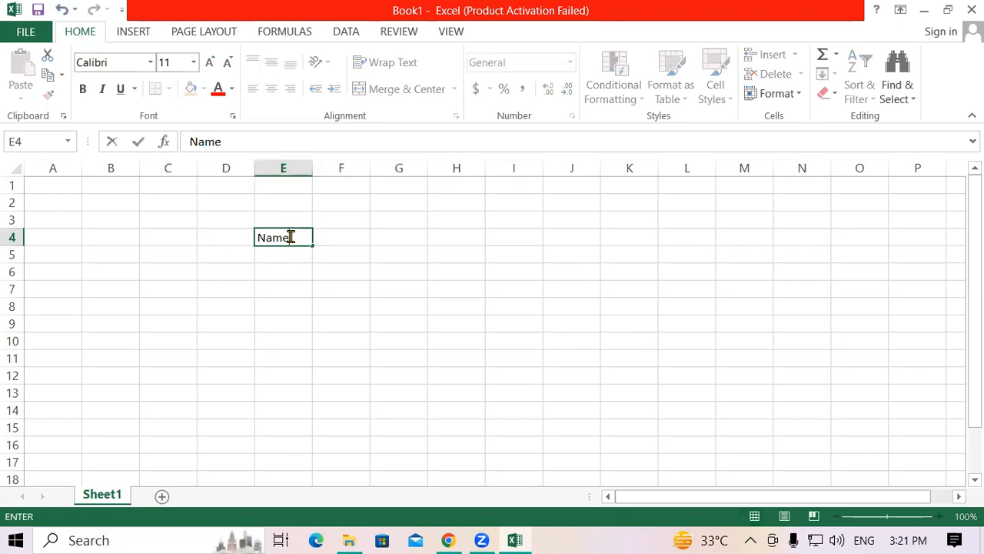
pyautogui.press('Tab')
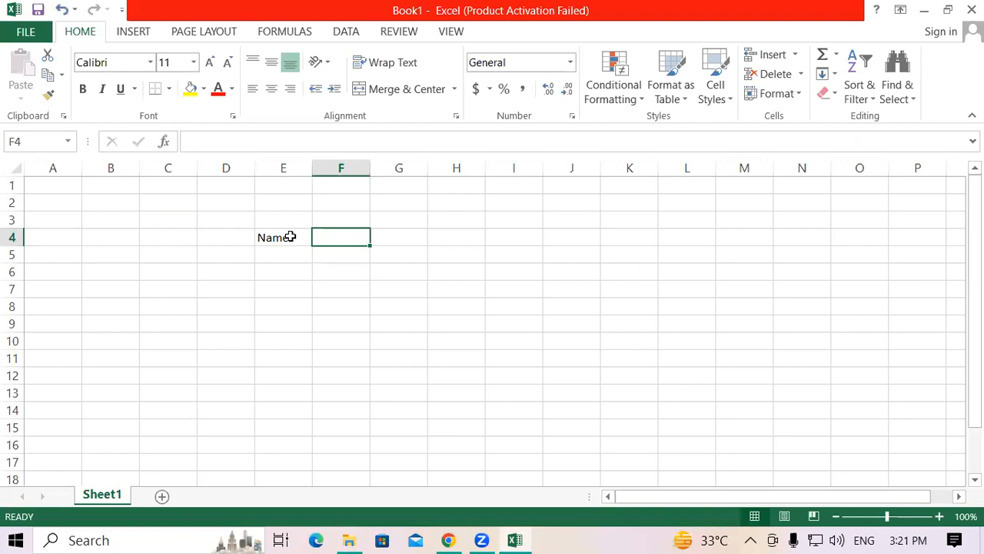
pyautogui.write('Ad')
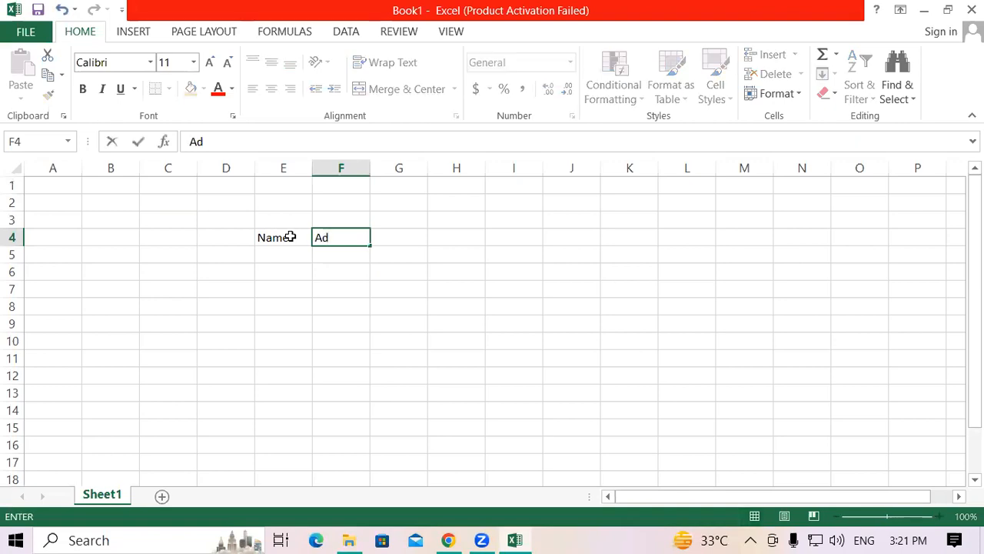
pyautogui.write('dress')
pyautogui.click(290, 236)
pyautogui.click(323, 301)
# Step: Apply all borders to the range E4:F14
pyautogui.moveTo(274, 236); pyautogui.dragTo(355, 408)
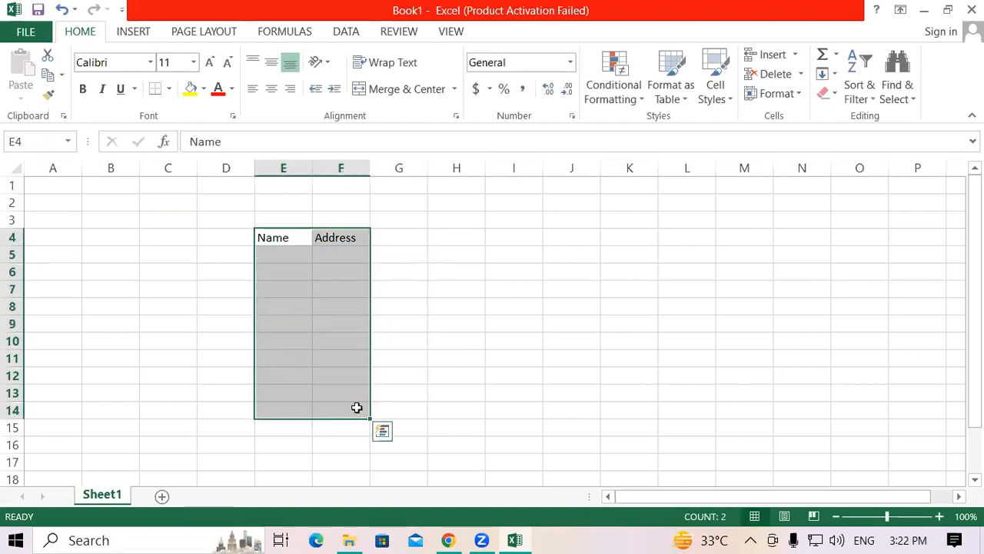
pyautogui.click(170, 90)
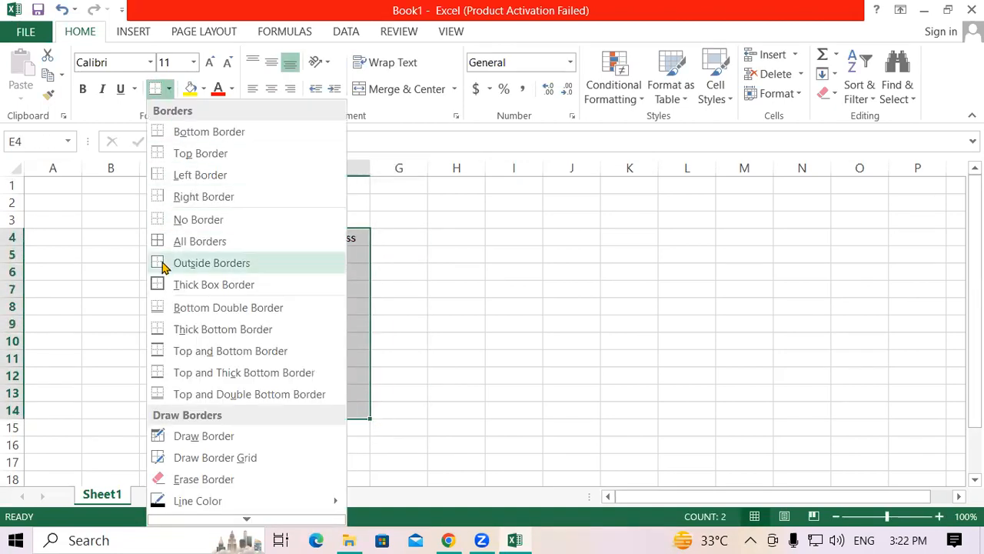
pyautogui.click(162, 244)
pyautogui.click(373, 279)
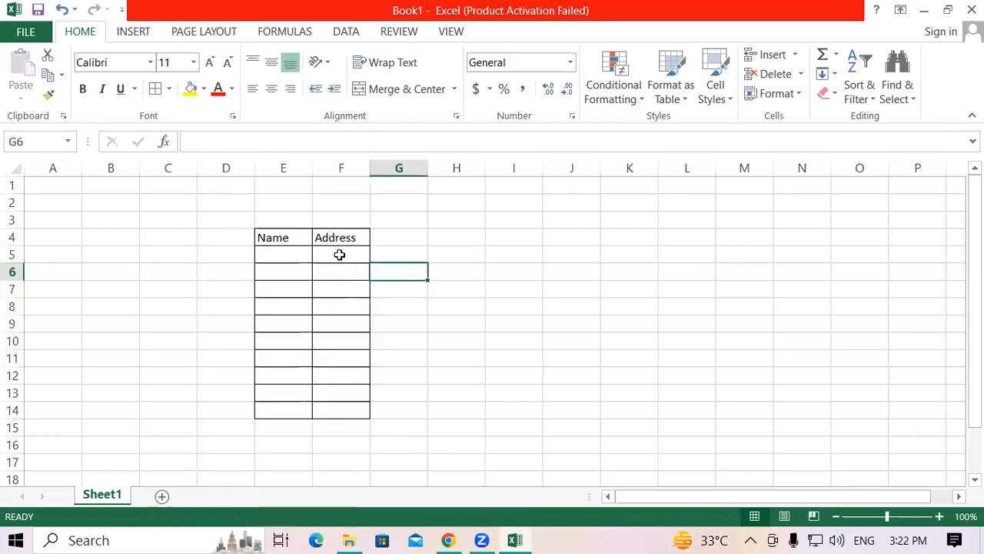
# Step: Widen columns E and F of the bordered table, making the Address column slightly wider than the Name column
pyautogui.click(291, 237)
pyautogui.moveTo(308, 165); pyautogui.dragTo(345, 161)
pyautogui.moveTo(404, 163); pyautogui.dragTo(449, 165)
pyautogui.click(466, 309)
# Step: Make the Name and Address headings bold and increase their font size to 16
pyautogui.moveTo(272, 237); pyautogui.dragTo(383, 237)
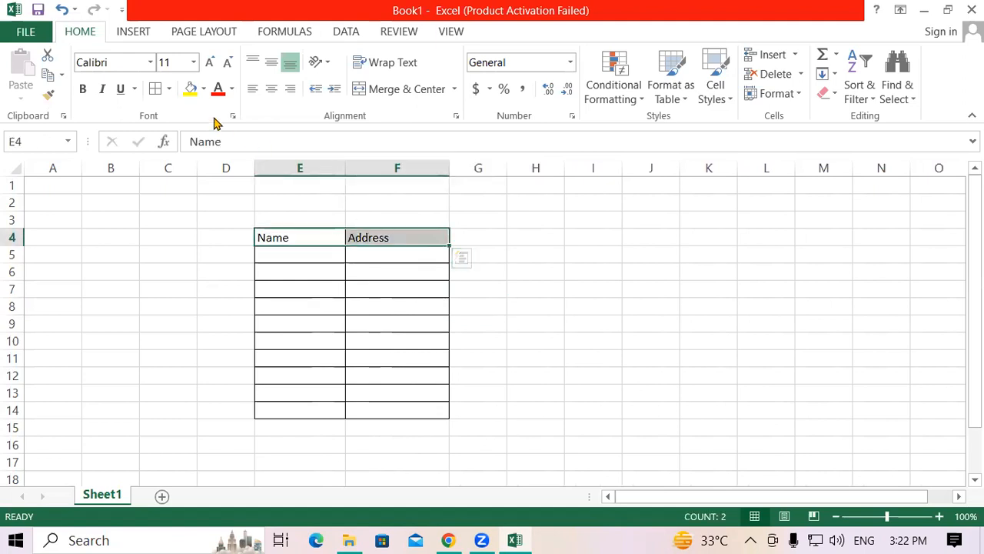
pyautogui.click(86, 88)
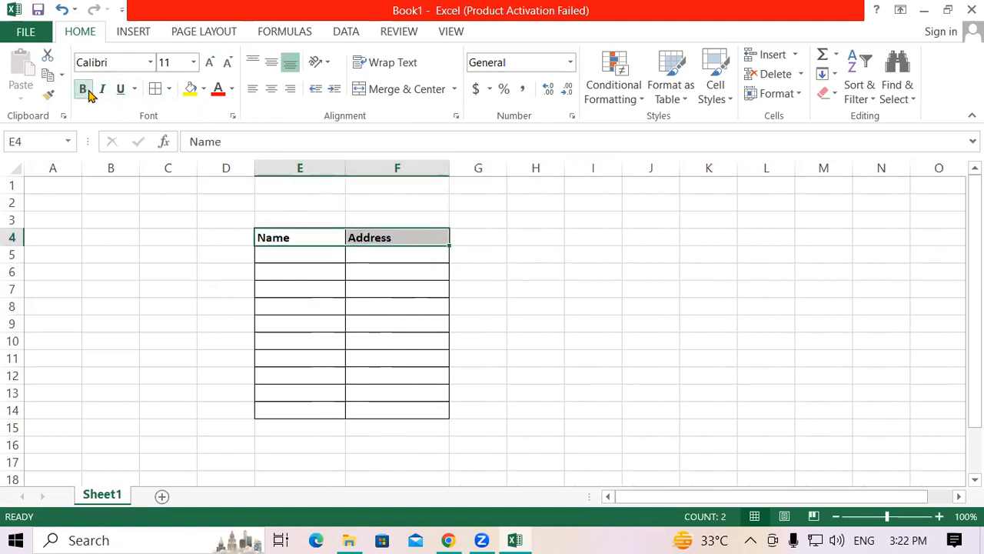
pyautogui.click(210, 62)
pyautogui.click(212, 64)
pyautogui.click(211, 65)
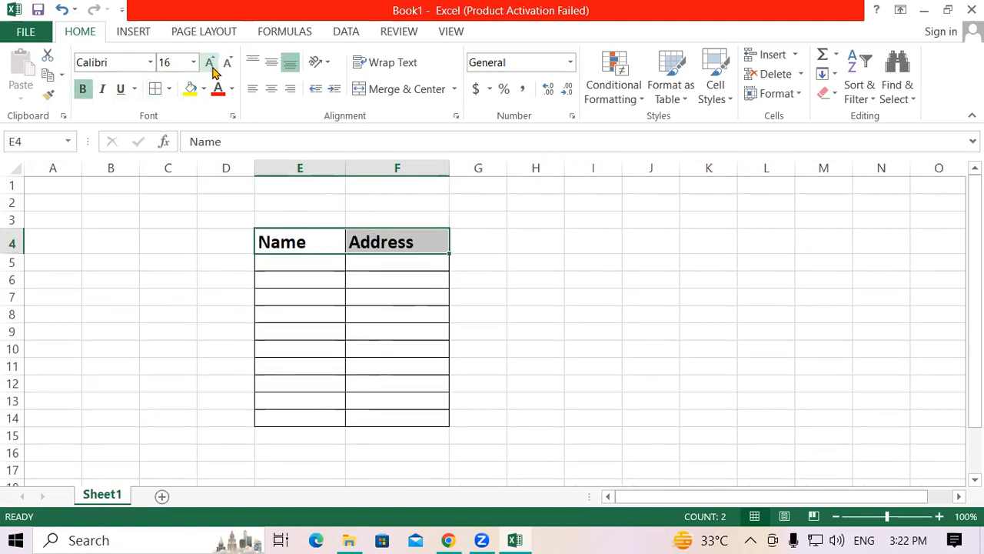
pyautogui.click(529, 263)
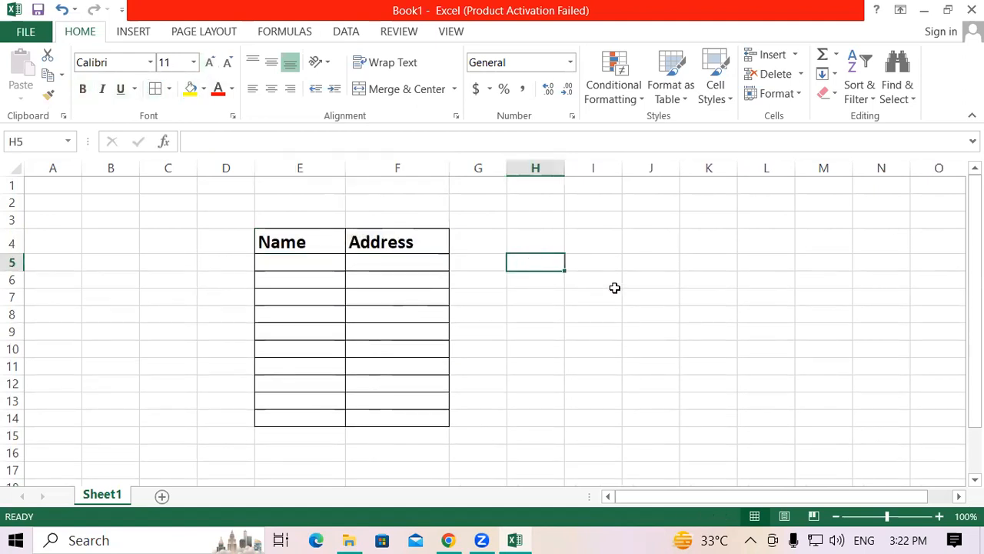
pyautogui.click(650, 240)
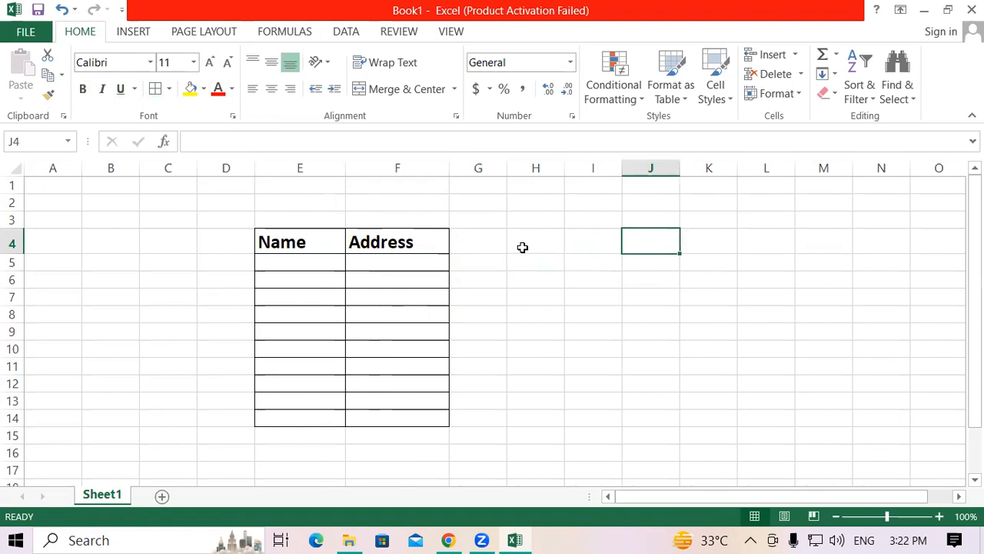
pyautogui.click(590, 307)
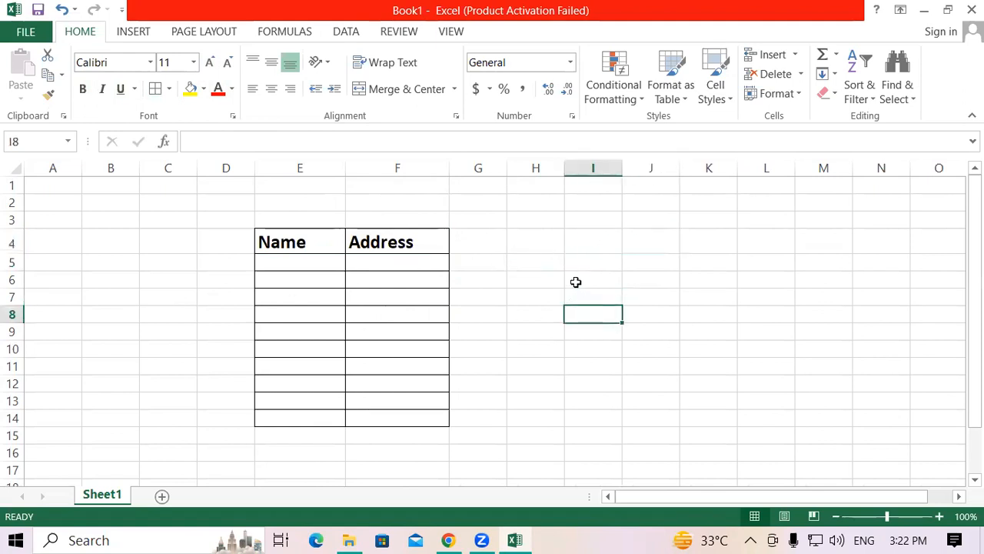
pyautogui.moveTo(278, 239); pyautogui.dragTo(391, 241)
pyautogui.click(371, 377)
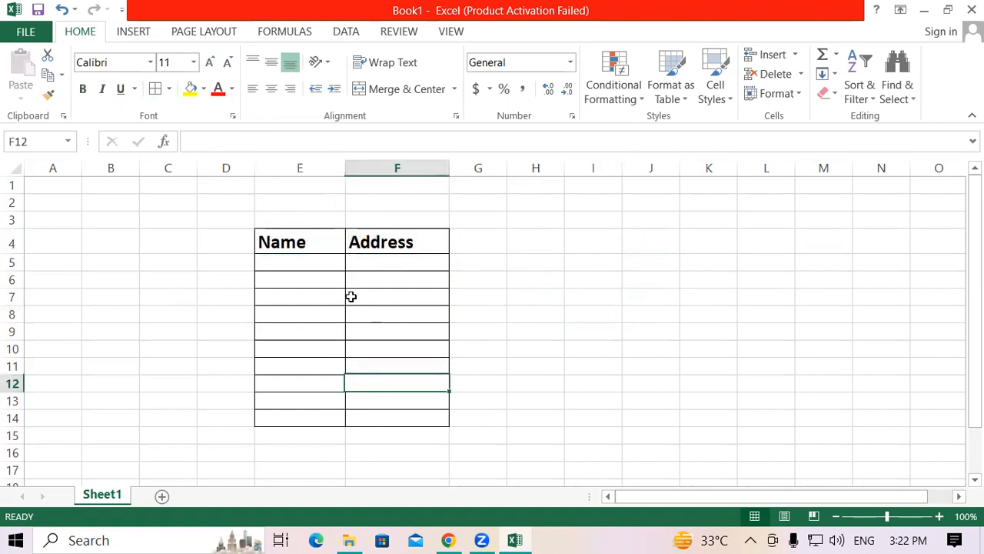
pyautogui.click(292, 243)
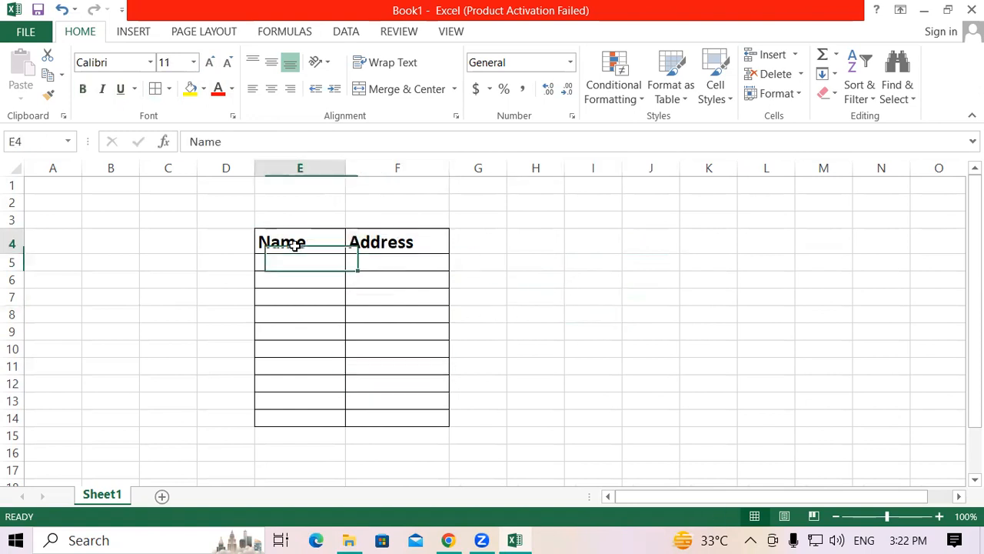
pyautogui.click(362, 244)
pyautogui.click(590, 283)
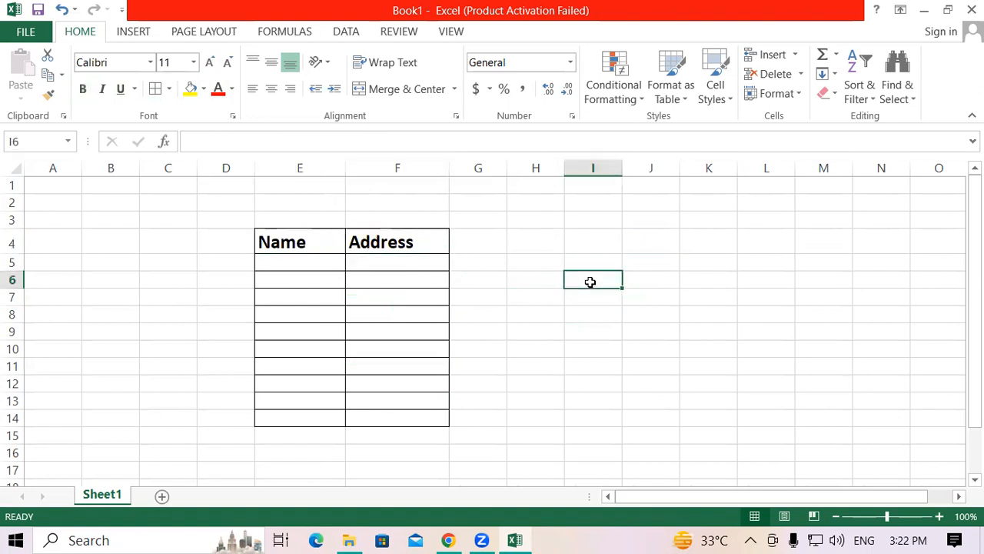
pyautogui.click(306, 243)
pyautogui.click(385, 243)
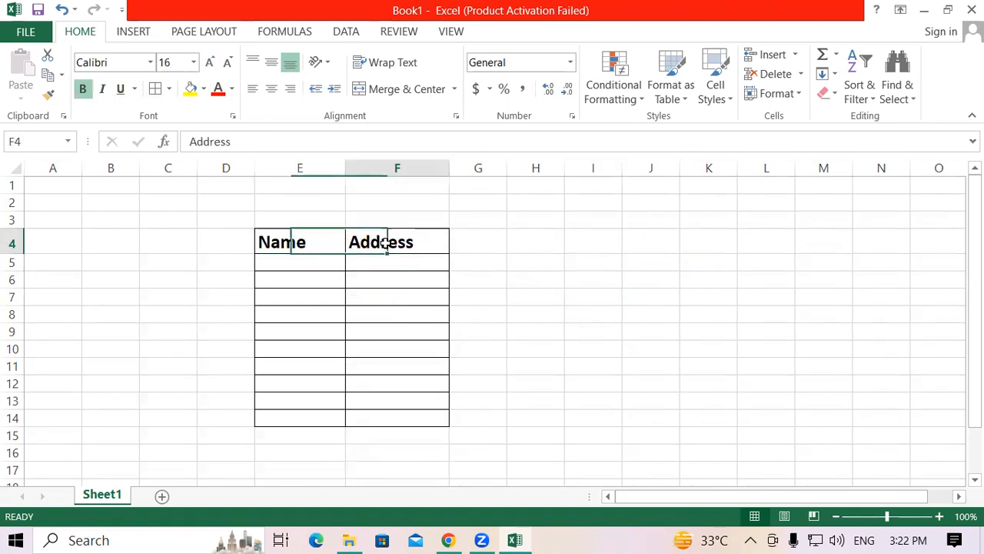
pyautogui.click(292, 242)
pyautogui.click(379, 238)
# Step: Enter the heading Course in cell H4
pyautogui.click(535, 240)
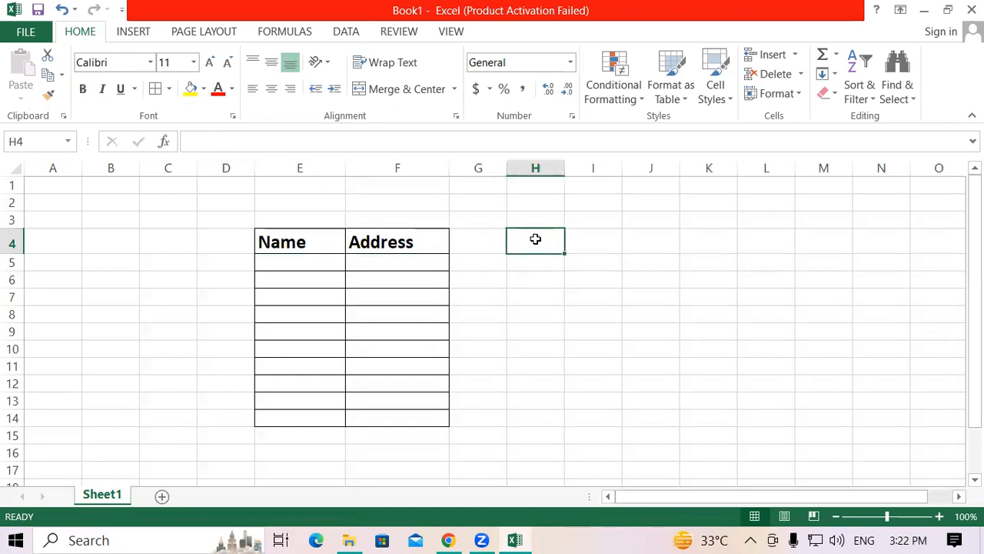
pyautogui.write('Course')
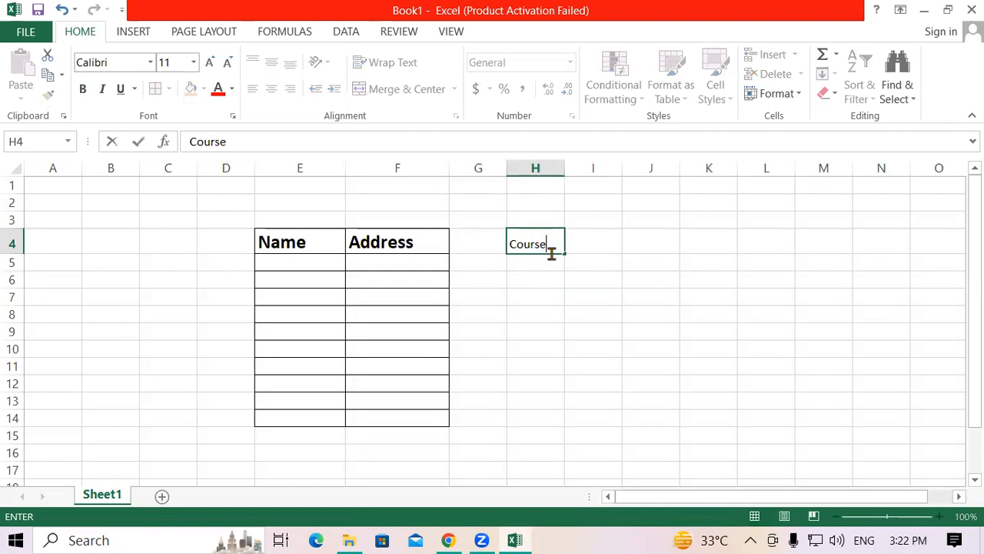
pyautogui.click(596, 291)
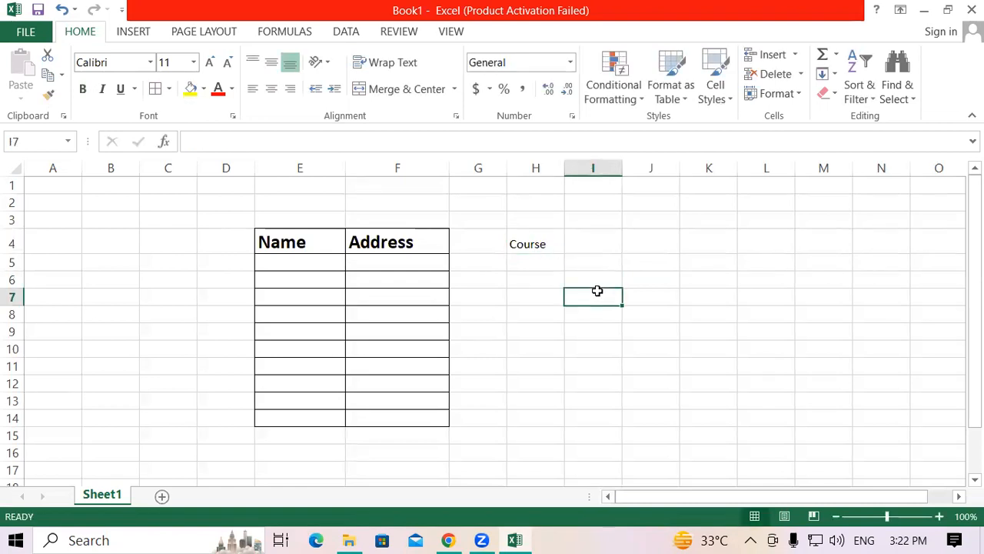
# Step: Make the Course heading in H4 bold and increase its font size to 18
pyautogui.click(534, 235)
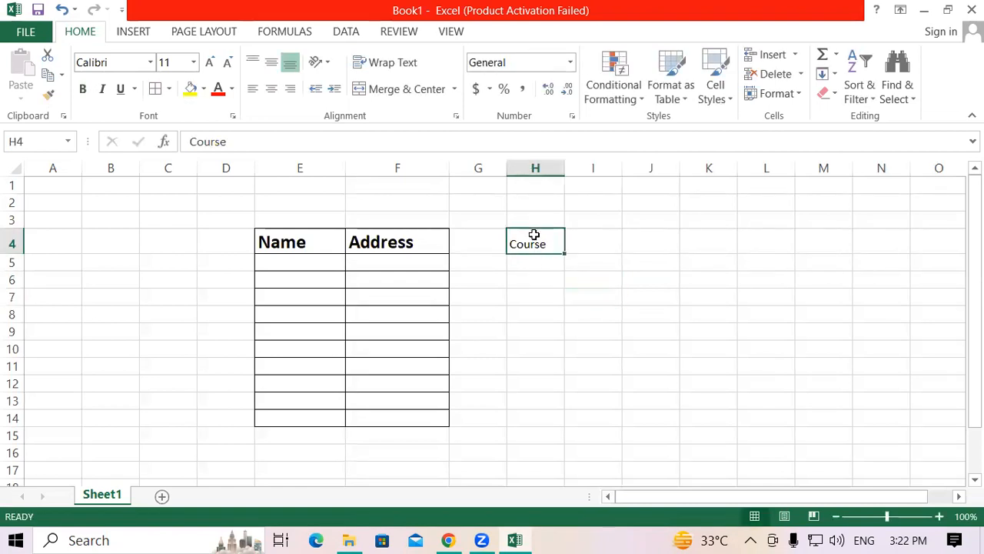
pyautogui.click(81, 90)
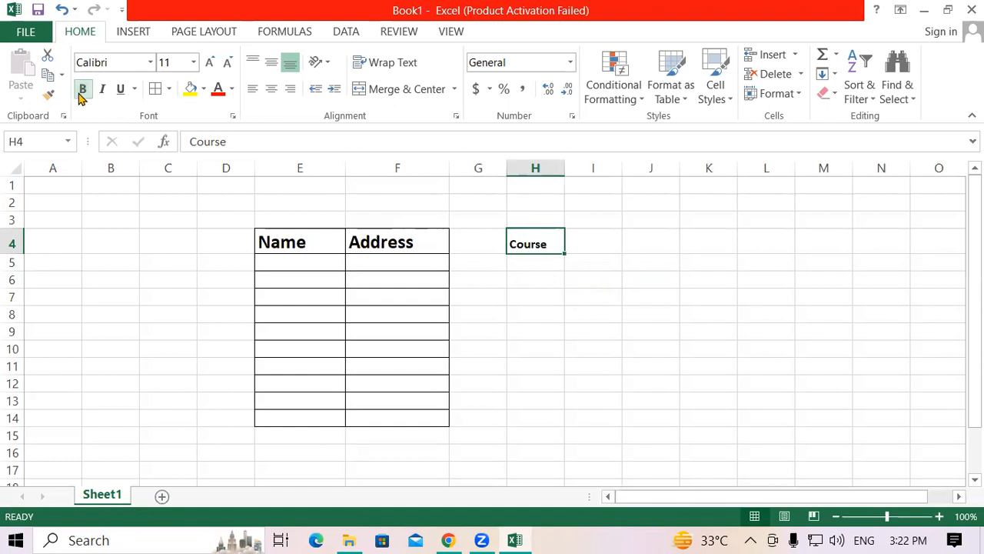
pyautogui.click(209, 65)
pyautogui.click(209, 64)
pyautogui.click(209, 65)
pyautogui.click(209, 65)
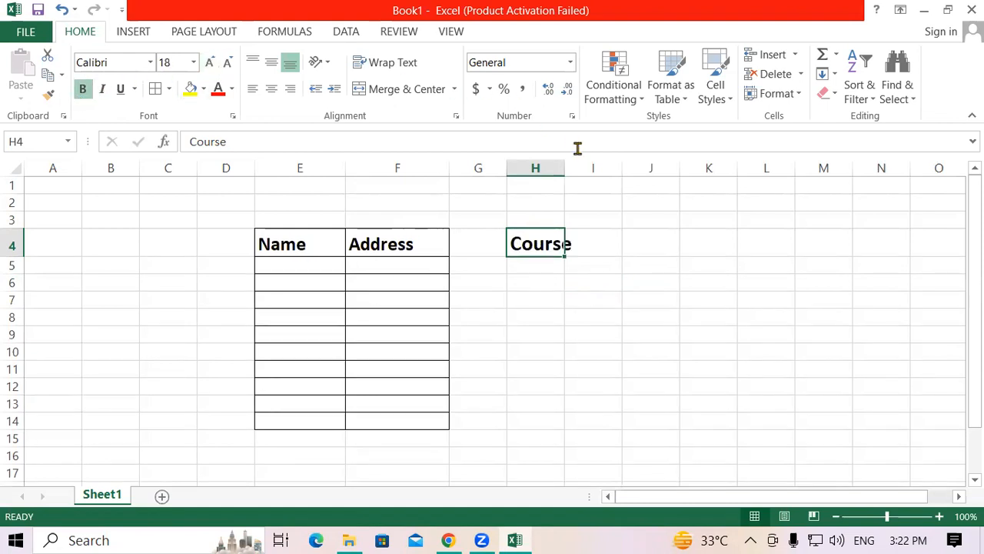
# Step: Fit column H to the width of its contents and colour the Course heading in H4 red
pyautogui.doubleClick(565, 169)
pyautogui.click(621, 371)
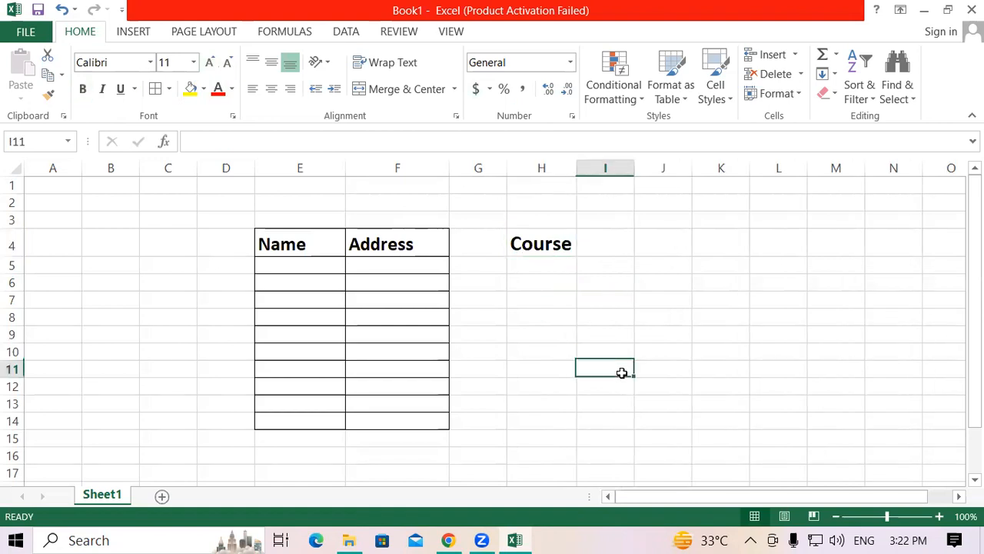
pyautogui.click(538, 240)
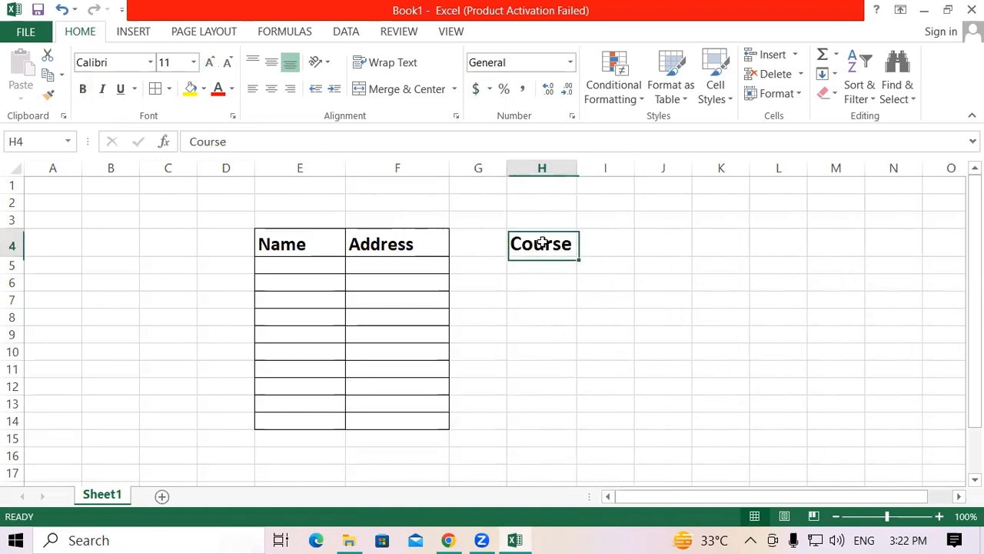
pyautogui.click(218, 90)
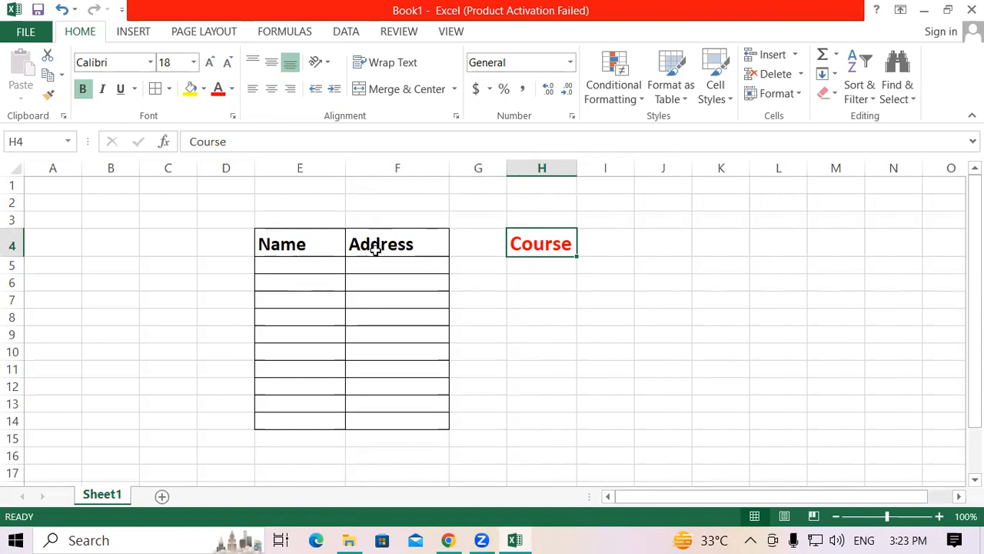
# Step: Apply the red font colour of the Course heading to the Name and Address headings in E4:F4 by repeating the last action
pyautogui.moveTo(342, 245); pyautogui.dragTo(395, 243)
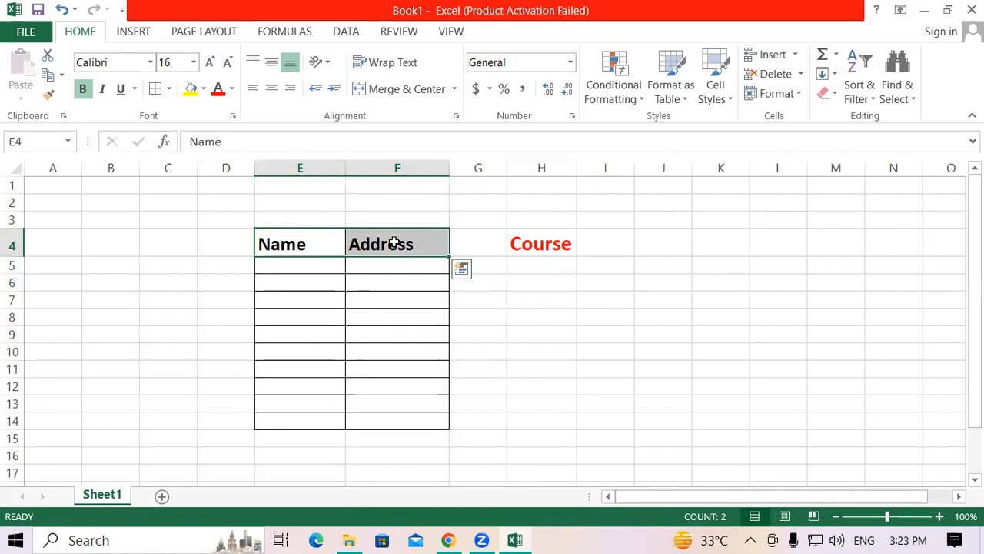
pyautogui.press('F4')
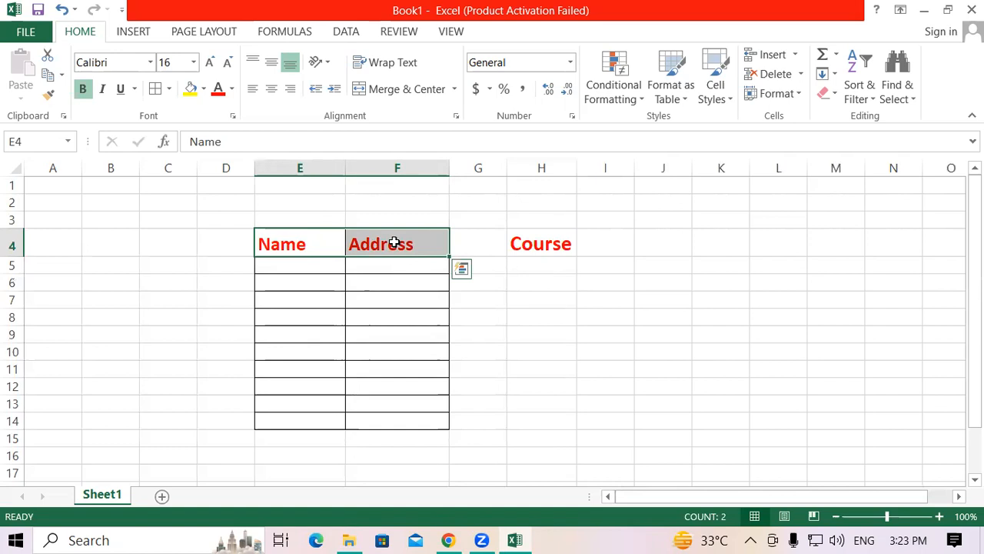
pyautogui.click(522, 243)
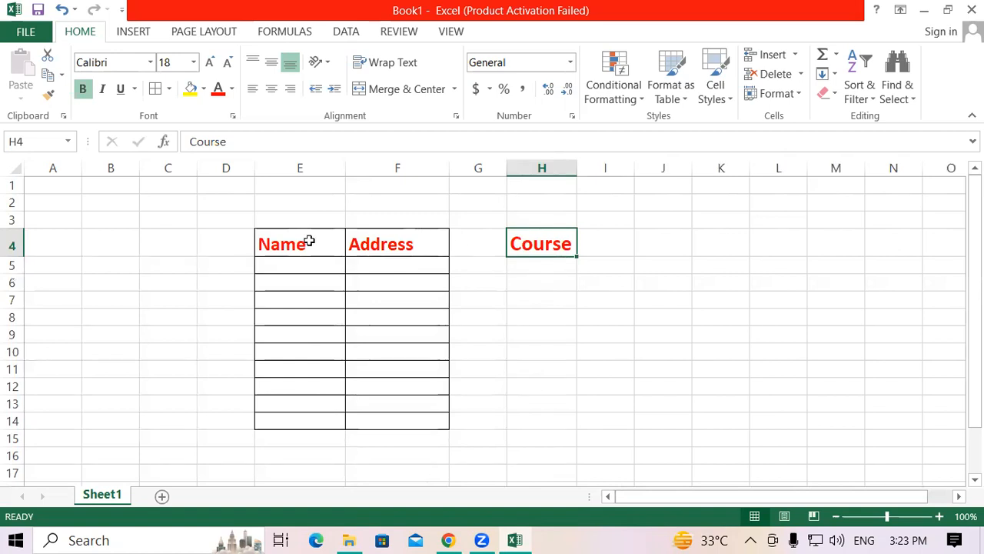
pyautogui.click(636, 368)
# Step: Fill the Name and Address heading cells with yellow and repeat the fill on the Course cell H4
pyautogui.moveTo(285, 243); pyautogui.dragTo(378, 243)
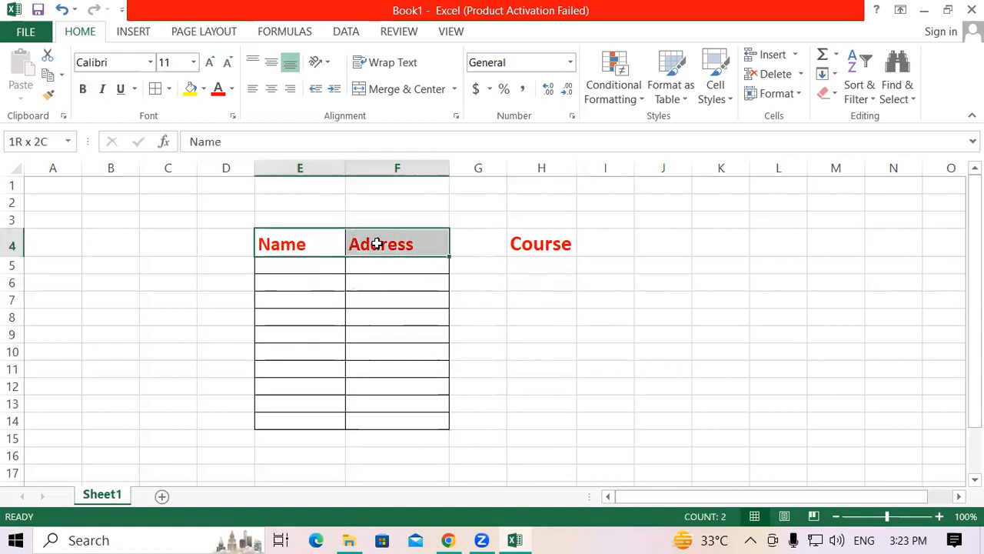
pyautogui.click(190, 88)
pyautogui.moveTo(300, 282); pyautogui.dragTo(300, 300)
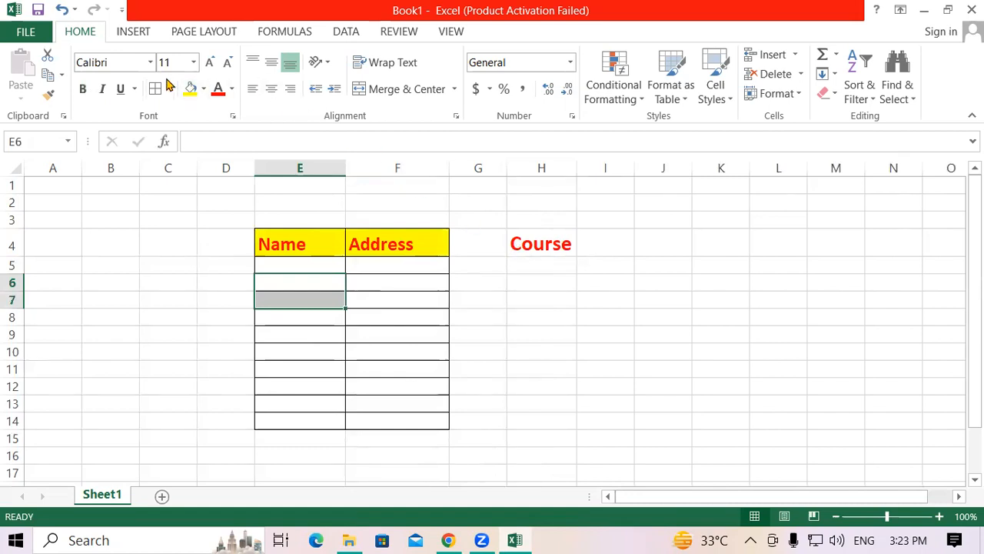
pyautogui.click(540, 246)
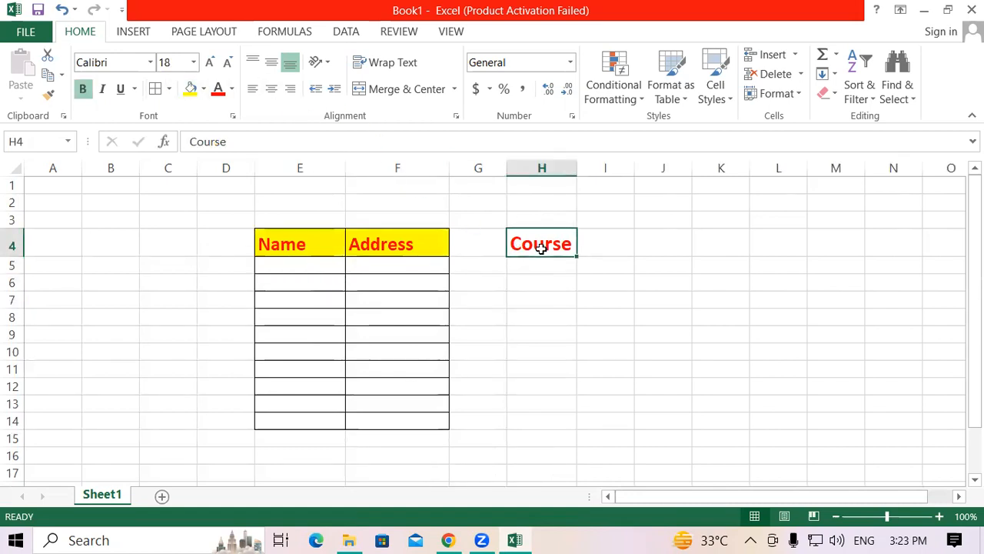
pyautogui.press('F4')
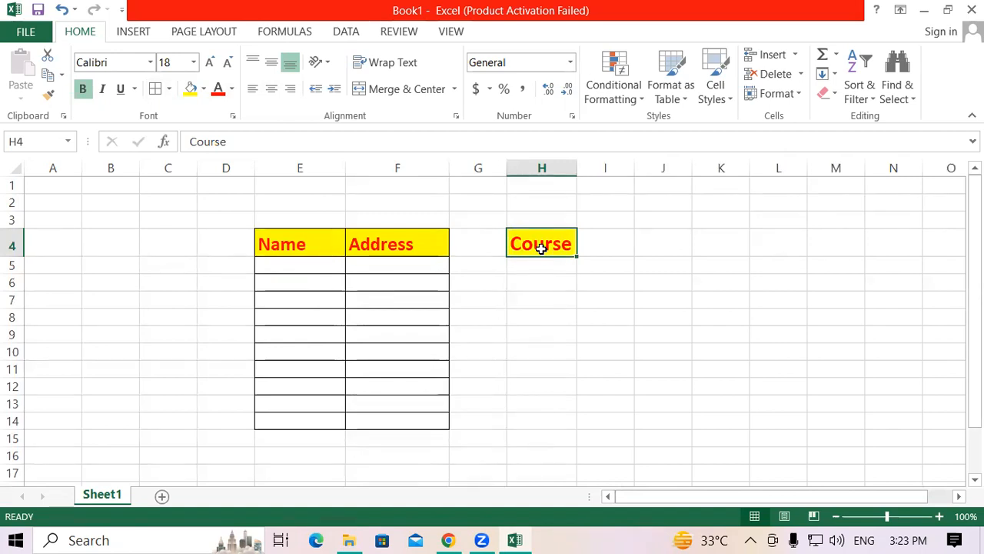
# Step: Add all borders to A4:C12 and repeat the same borders on the range G4:O14
pyautogui.moveTo(61, 244); pyautogui.dragTo(177, 382)
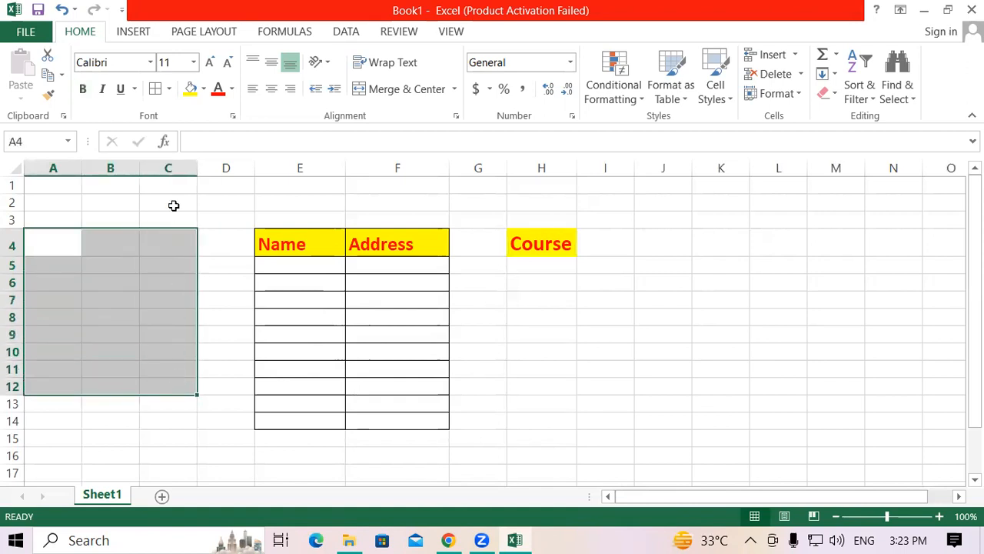
pyautogui.click(155, 89)
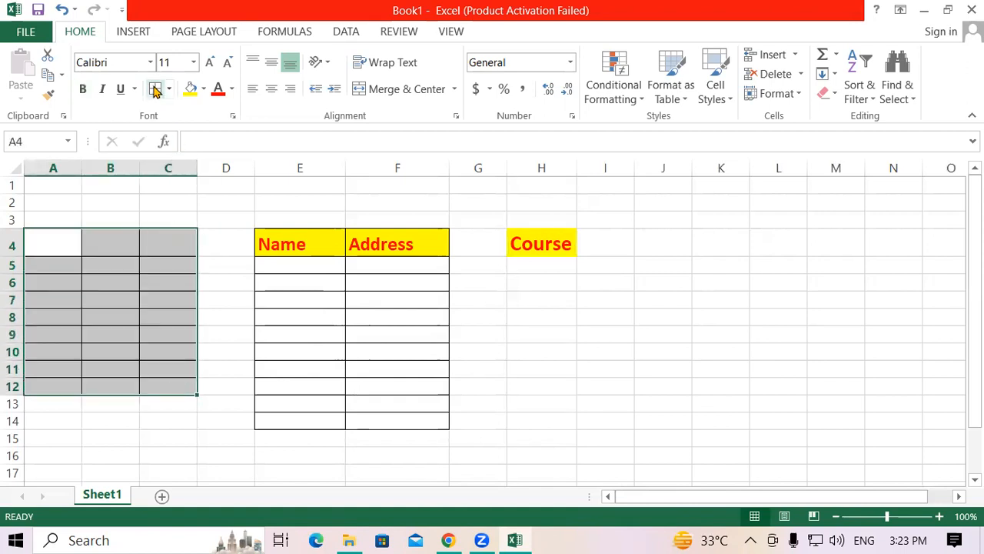
pyautogui.click(681, 454)
pyautogui.moveTo(479, 246); pyautogui.dragTo(938, 415)
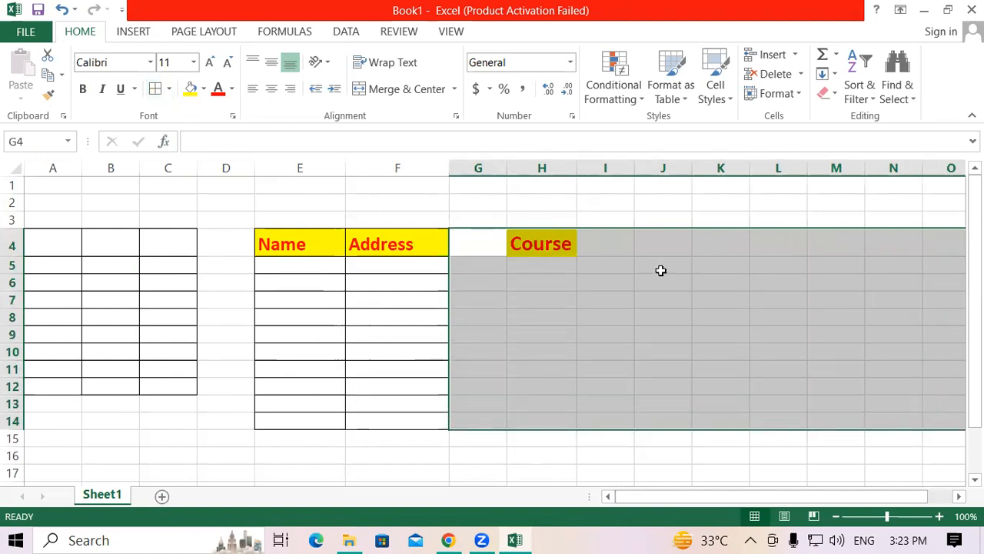
pyautogui.press('F4')
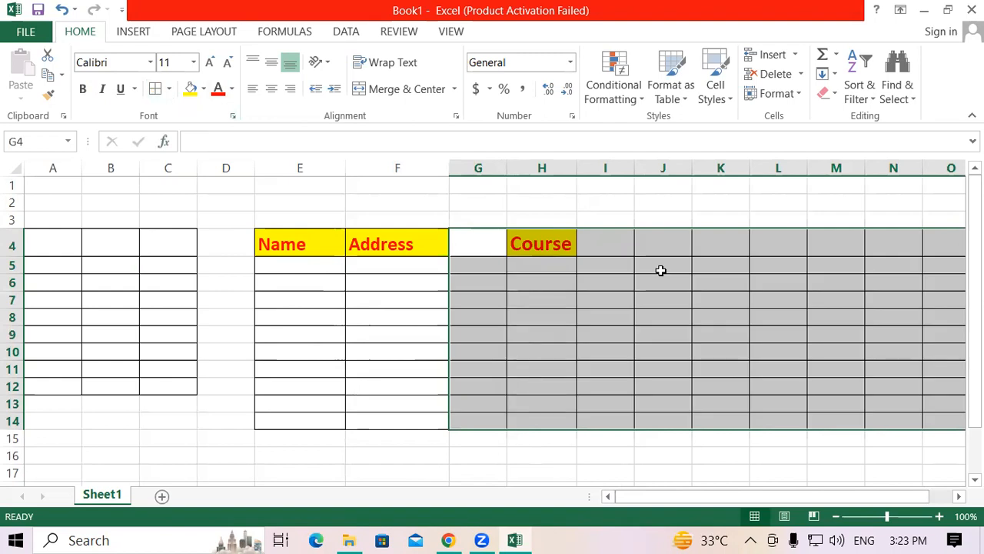
# Step: Clear the Course heading and the Name and Address headings in row 4, and undo these deletions
pyautogui.click(522, 243)
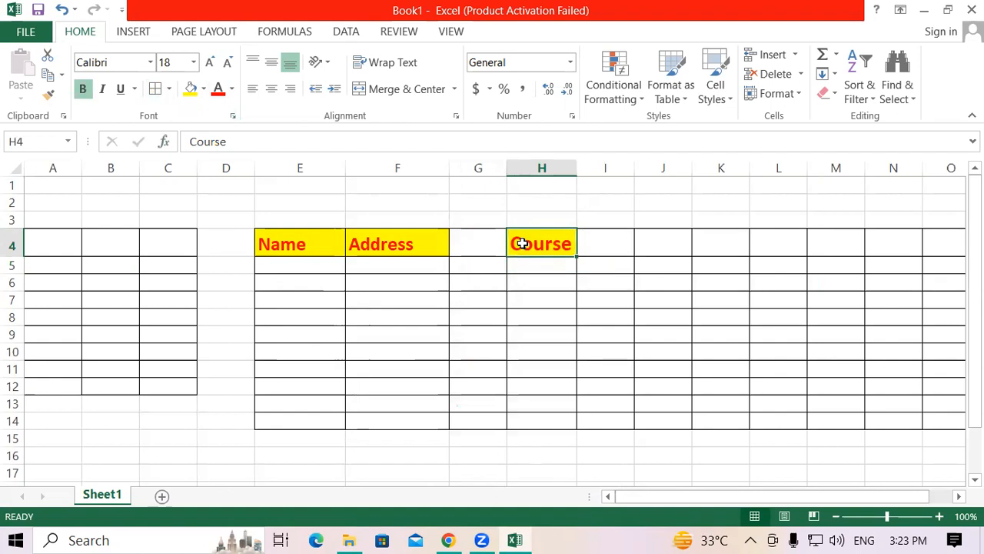
pyautogui.press('Delete')
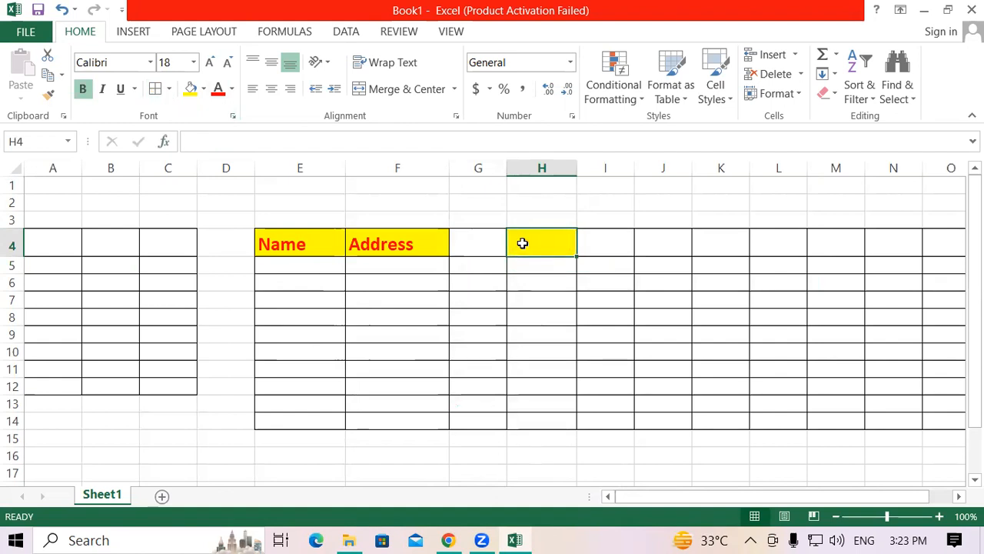
pyautogui.moveTo(315, 242); pyautogui.dragTo(379, 237)
pyautogui.hotkey('ctrl', 'c')
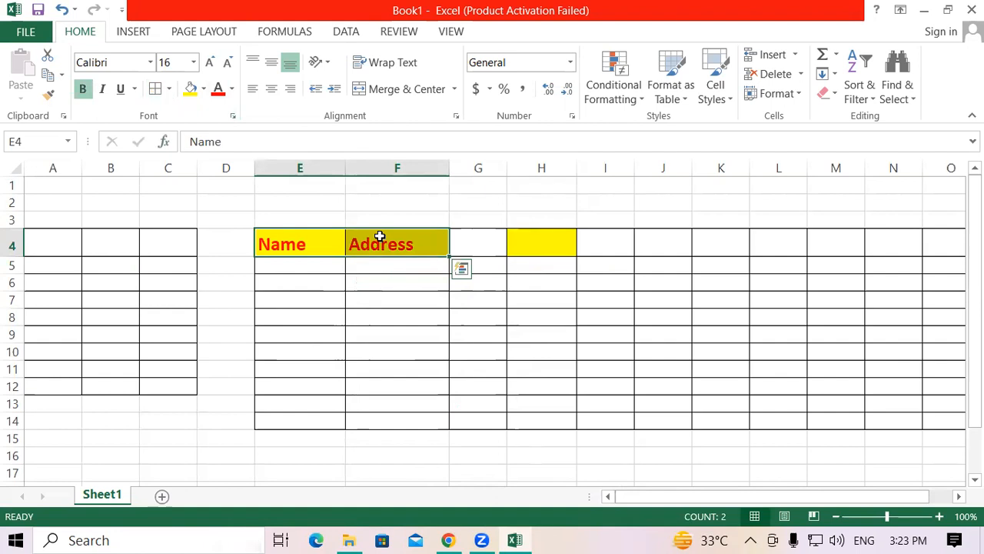
pyautogui.press('Delete')
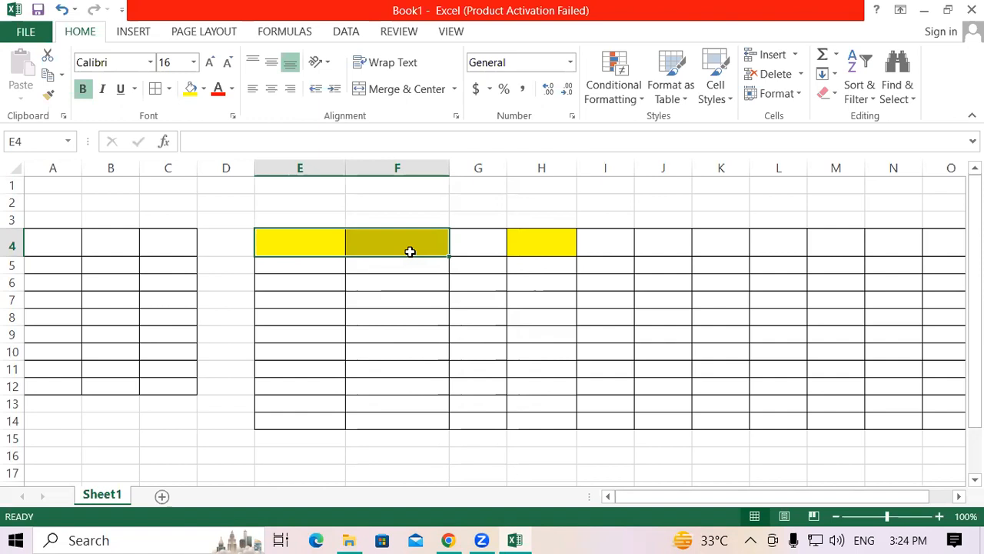
pyautogui.hotkey('ctrl', 'v')
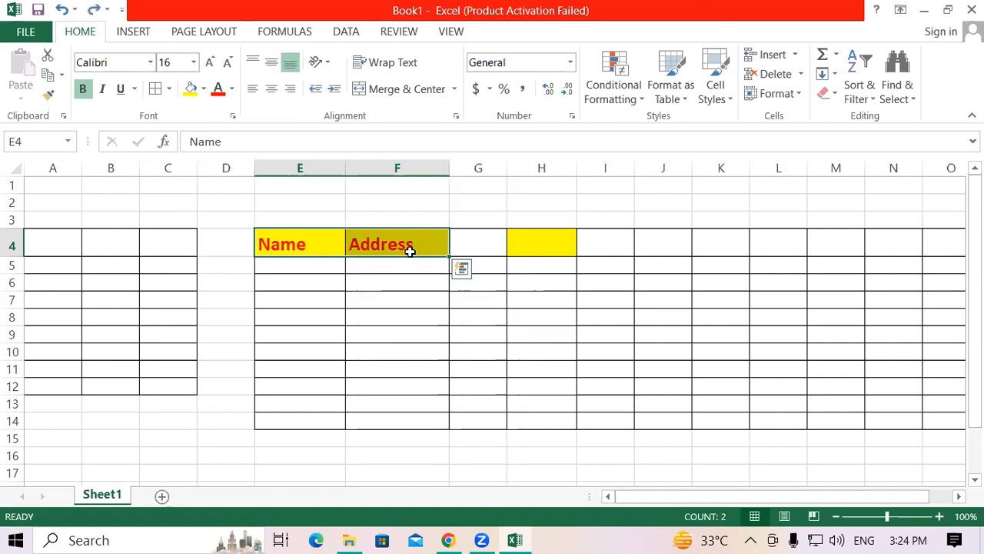
pyautogui.hotkey('ctrl', 'z')
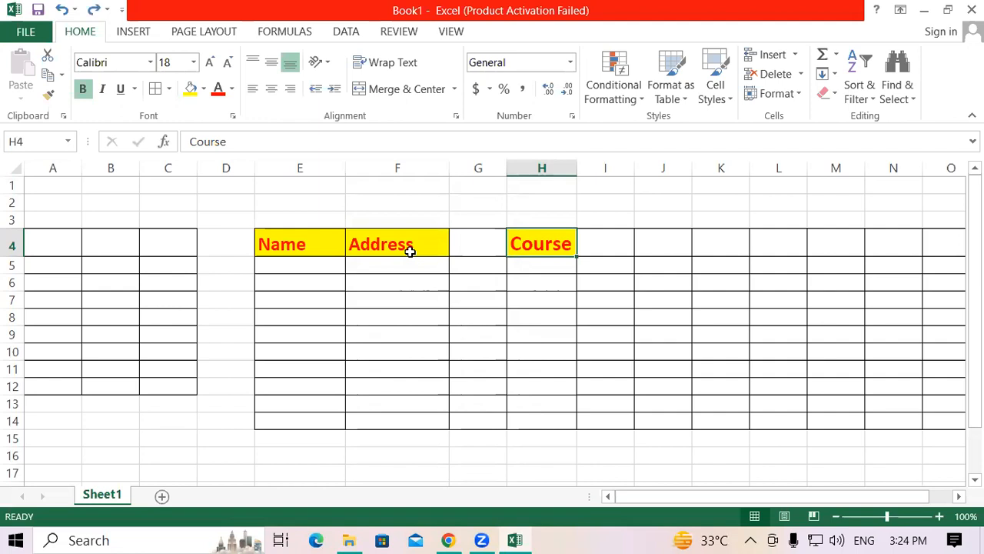
# Step: Fill the Name and Address heading cells in E4:F4 with black
pyautogui.moveTo(286, 241); pyautogui.dragTo(395, 241)
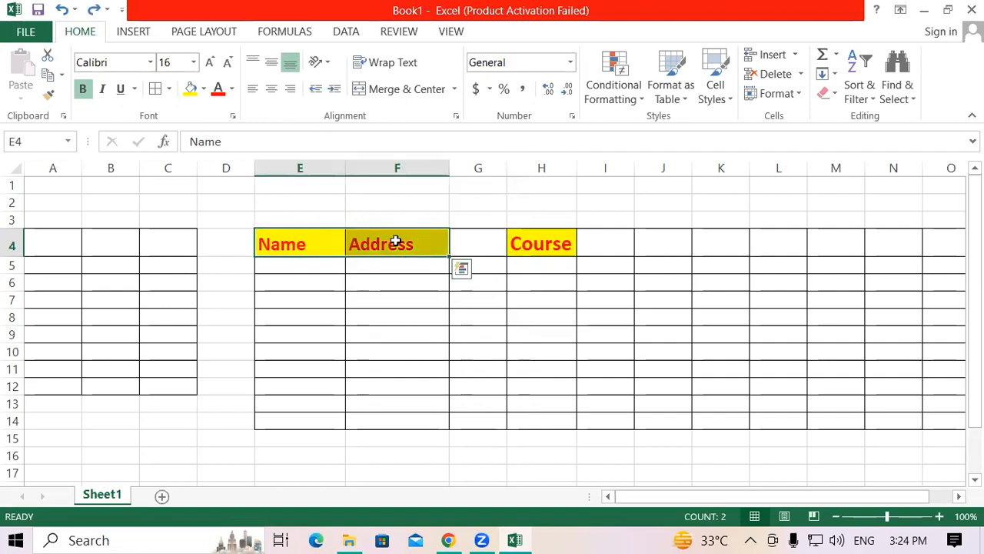
pyautogui.click(289, 364)
pyautogui.moveTo(306, 250); pyautogui.dragTo(400, 244)
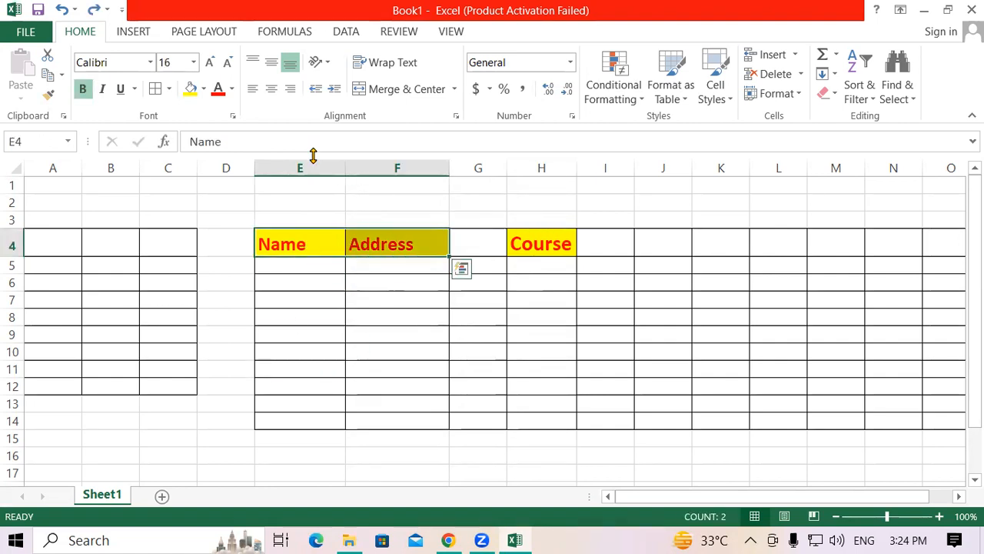
pyautogui.click(234, 90)
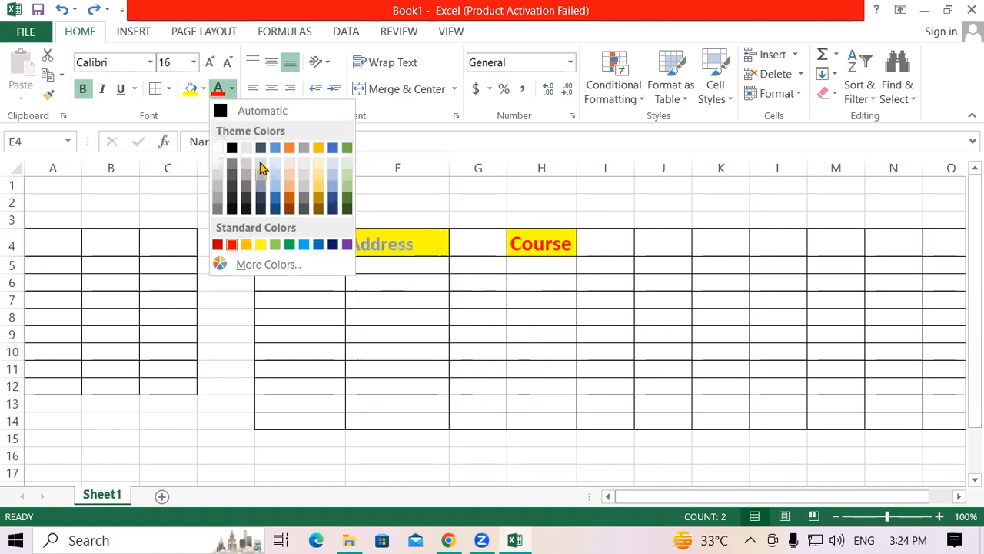
pyautogui.click(204, 90)
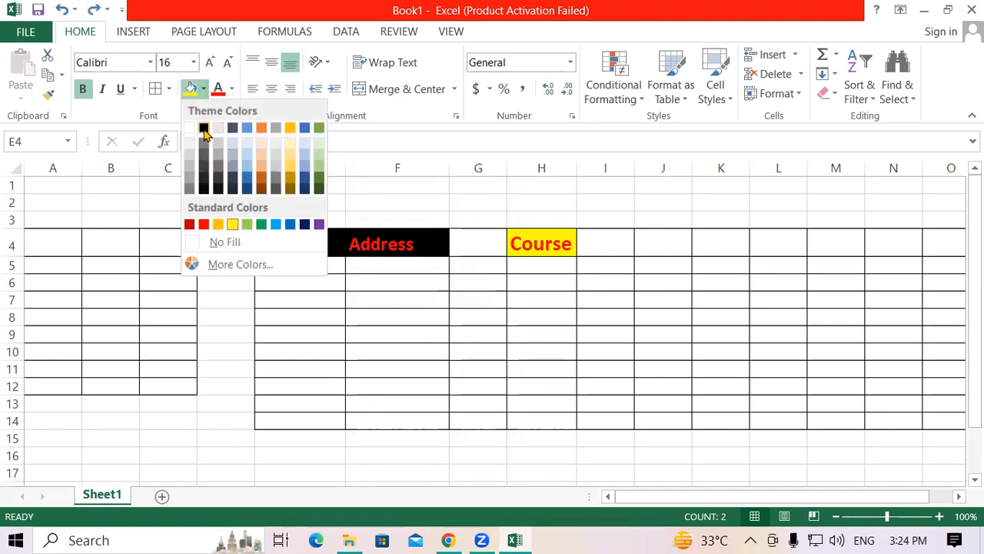
pyautogui.click(204, 129)
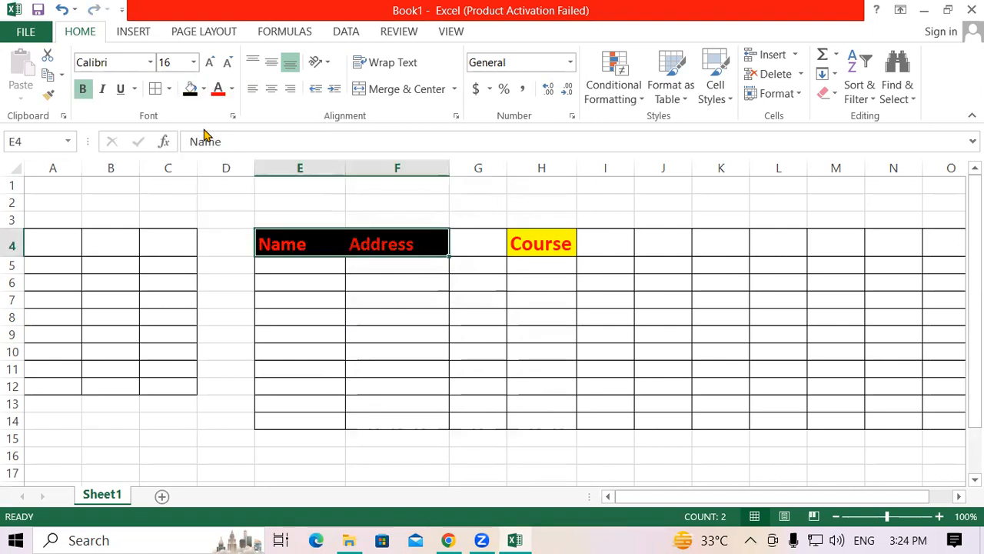
# Step: Set the font colour of the Name and Address headings to white and repeat it on the Course heading in H4
pyautogui.click(234, 90)
pyautogui.click(218, 147)
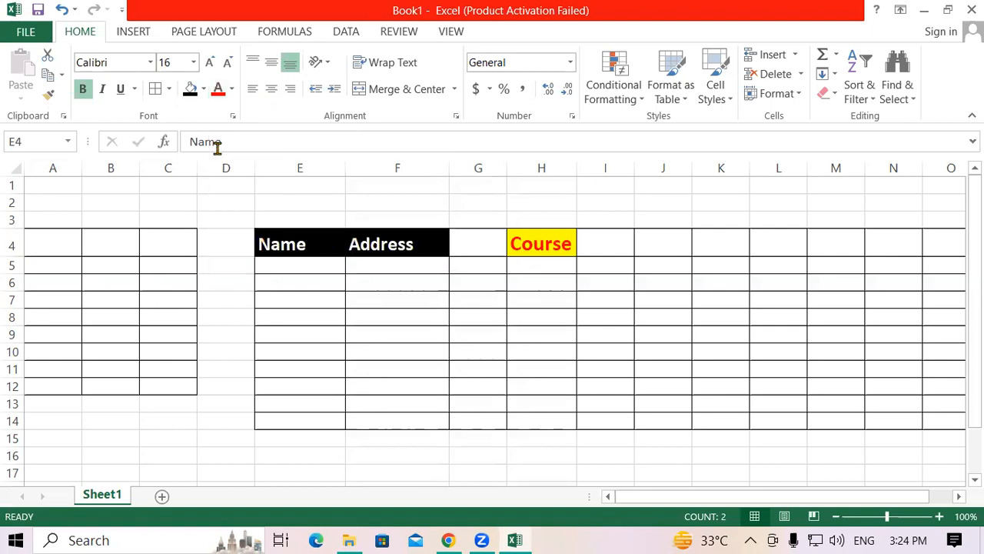
pyautogui.click(367, 364)
pyautogui.click(519, 242)
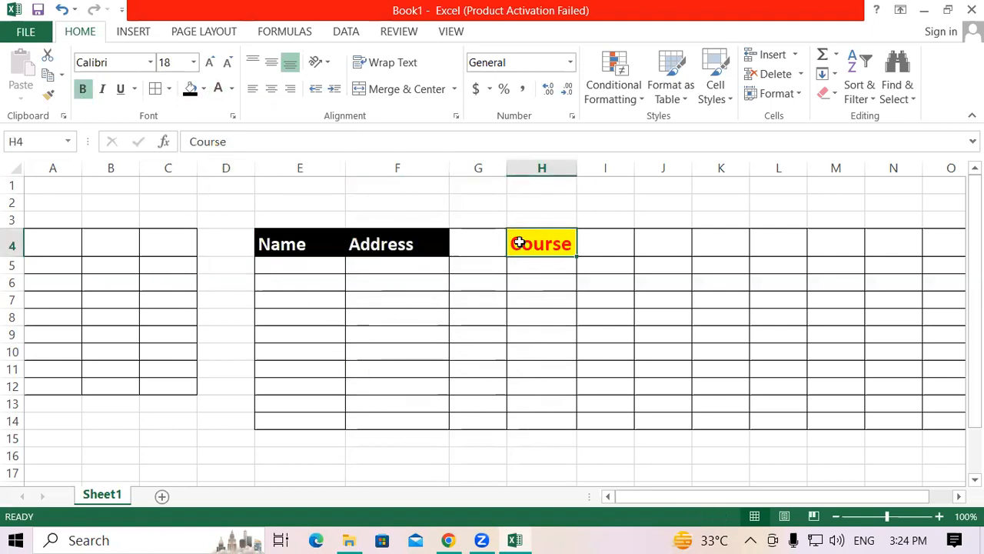
pyautogui.press('F4')
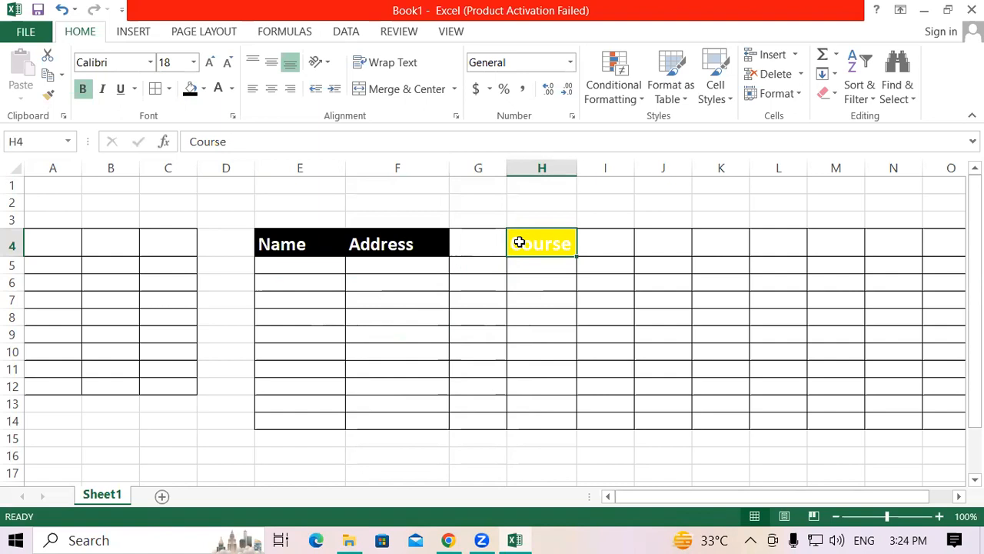
# Step: Change the fill of the Name and Address heading cells to green
pyautogui.moveTo(330, 248); pyautogui.dragTo(407, 237)
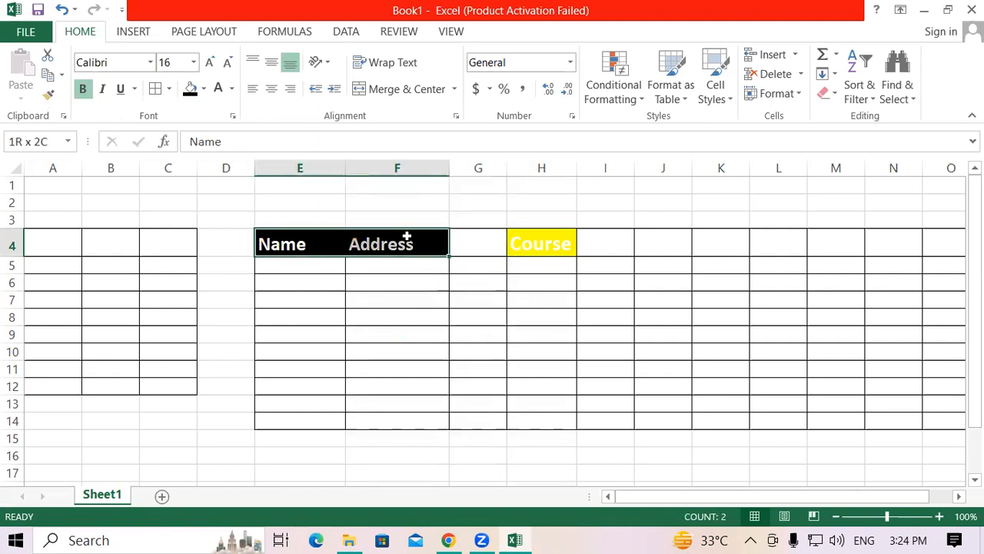
pyautogui.click(205, 89)
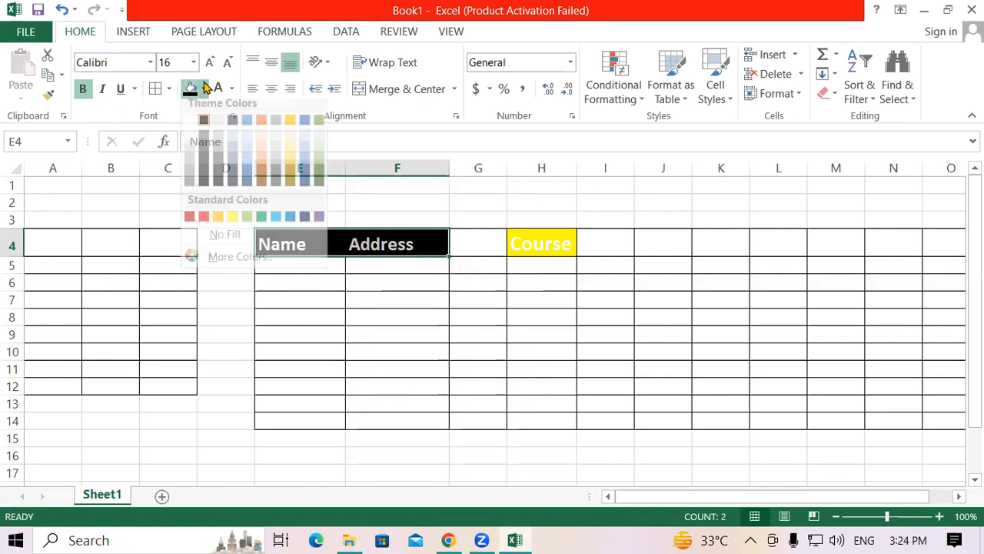
pyautogui.click(261, 216)
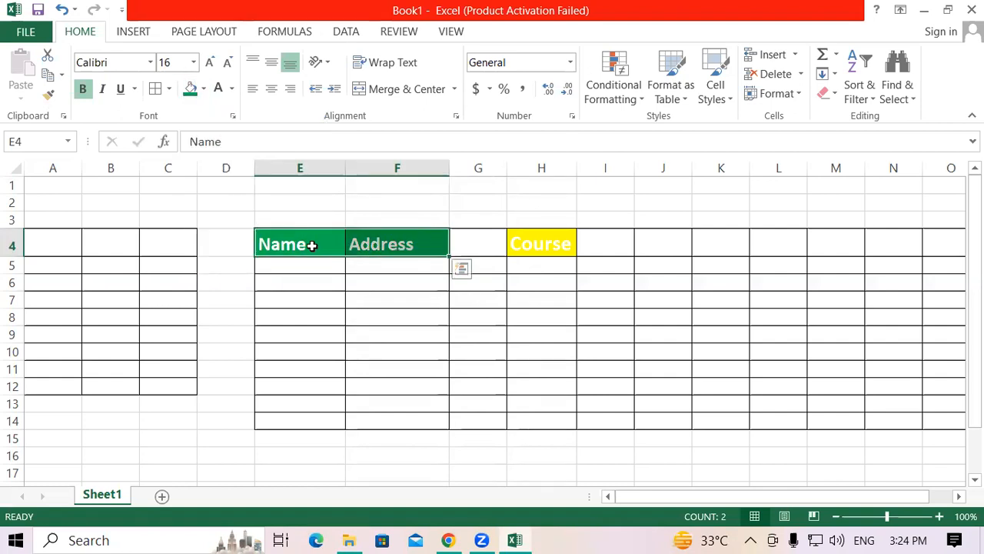
# Step: Set the fill of the Name and Address heading cells back to black and repeat the black fill on the Course cell H4
pyautogui.click(202, 89)
pyautogui.click(204, 127)
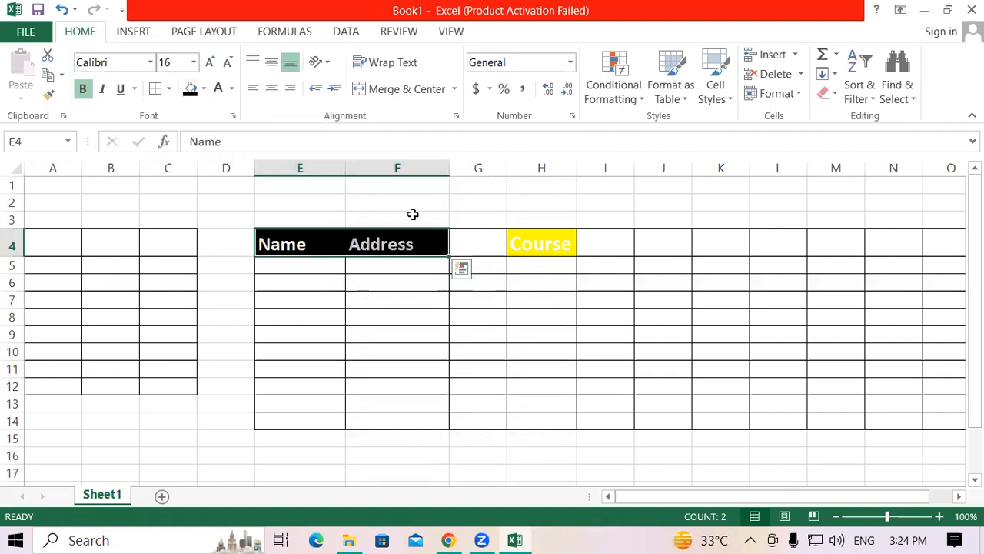
pyautogui.click(527, 238)
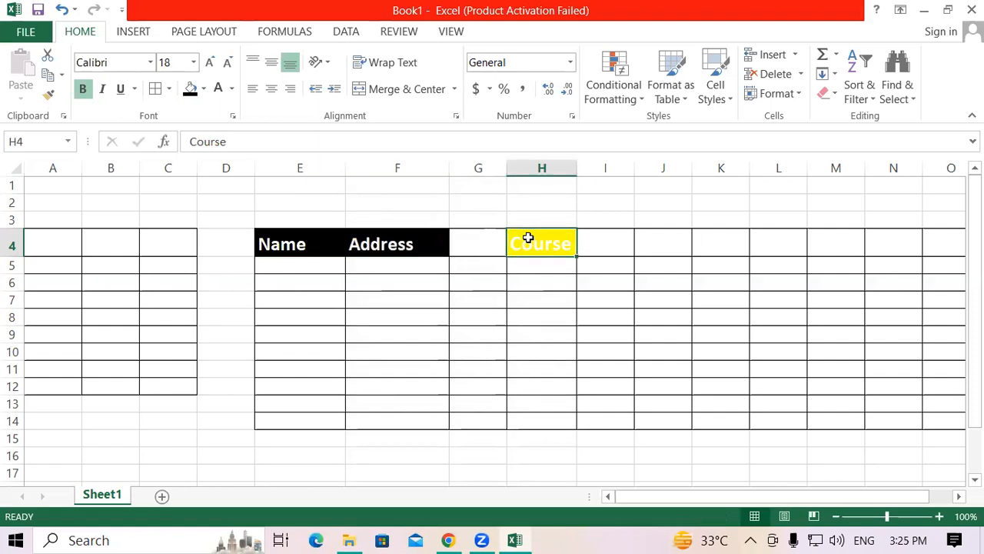
pyautogui.press('F4')
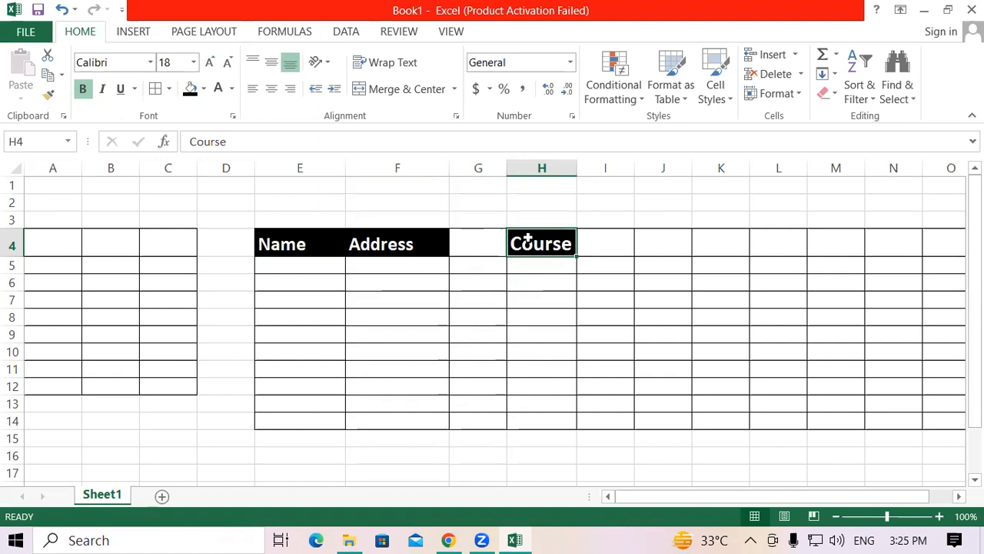
pyautogui.click(269, 242)
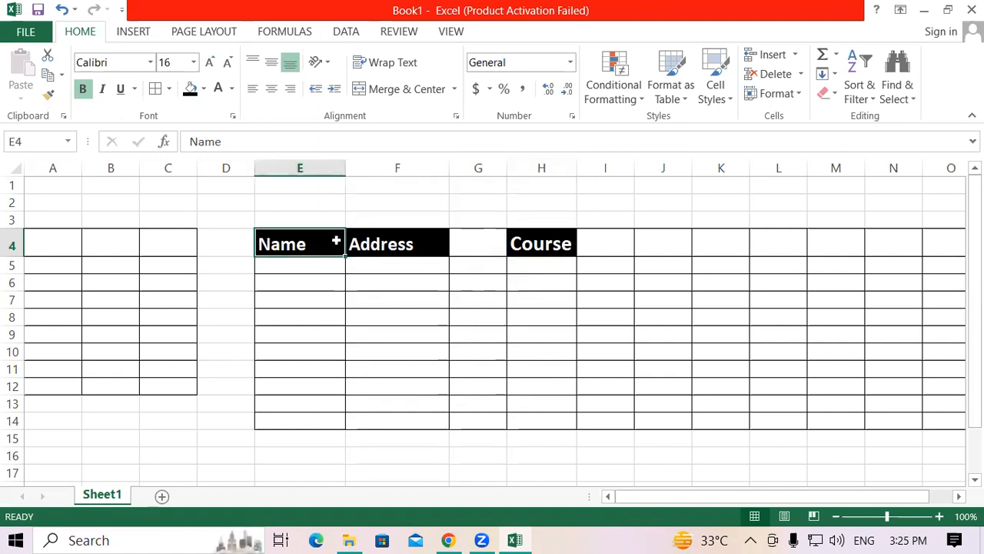
pyautogui.click(375, 286)
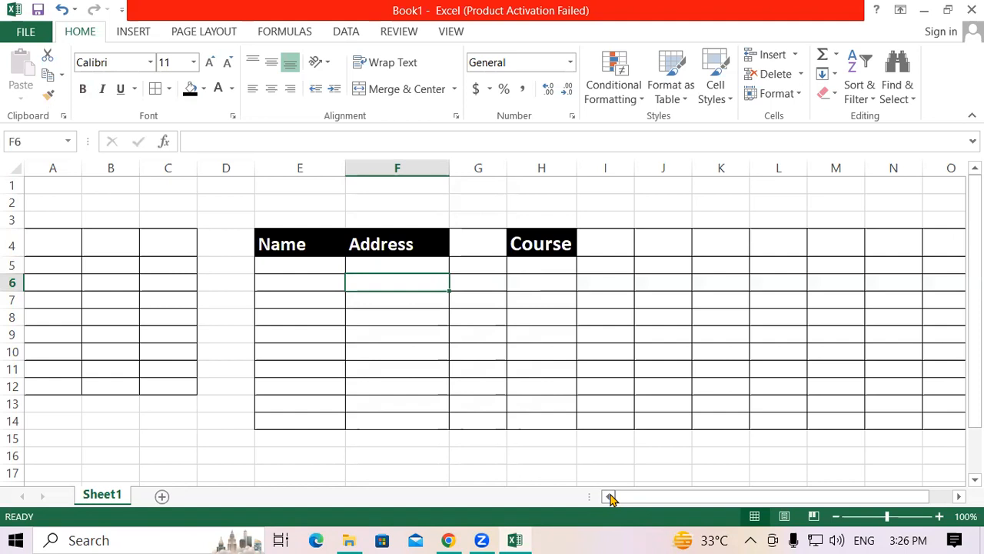
# Step: Add a new worksheet and enter 2 in cell B3 and 4 in cell B4
pyautogui.moveTo(611, 499); pyautogui.dragTo(740, 499)
pyautogui.click(163, 497)
pyautogui.click(107, 220)
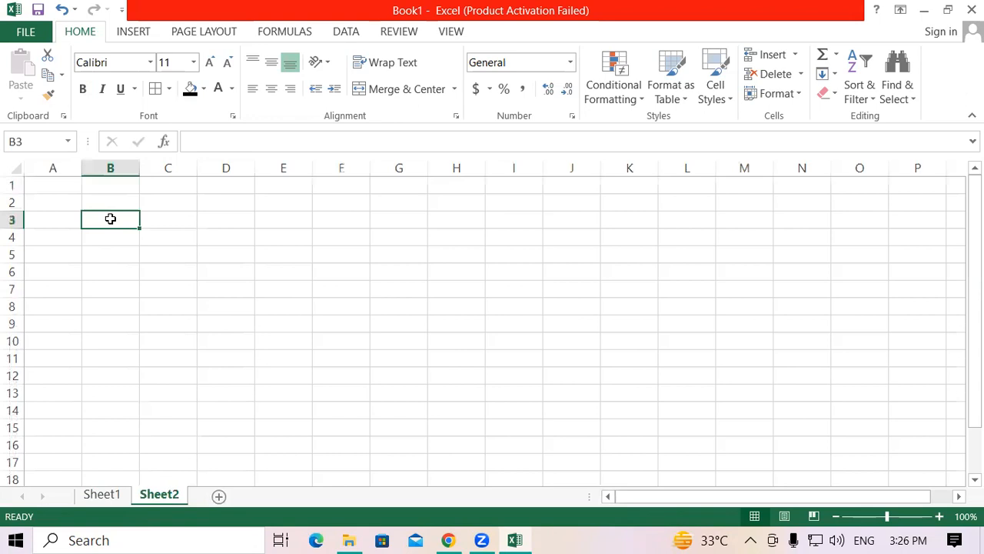
pyautogui.write('2')
pyautogui.press('Return')
pyautogui.write('4')
pyautogui.press('Return')
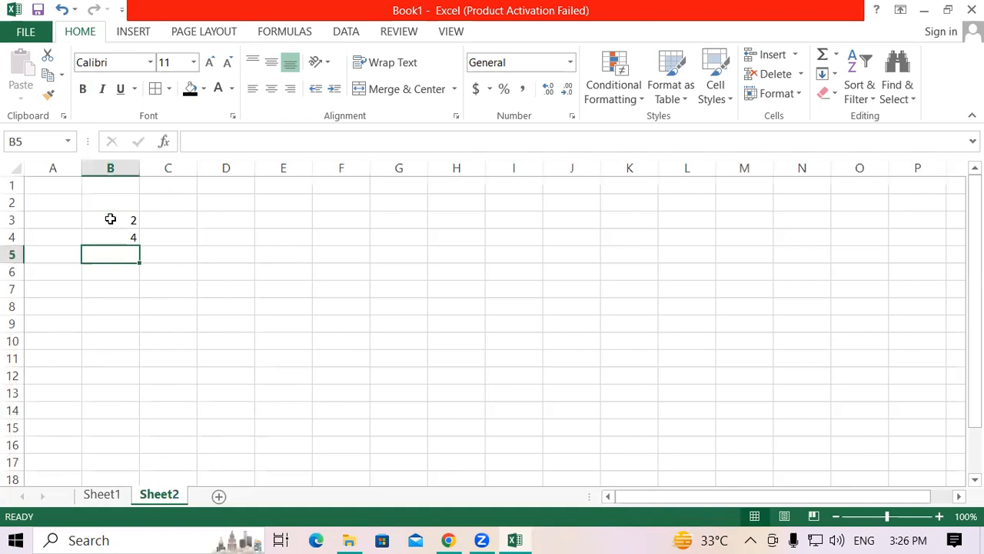
# Step: Enter 6 in cell B5 and extend the number series from B3:B5 down to B16
pyautogui.write('6')
pyautogui.moveTo(110, 219); pyautogui.dragTo(154, 444)
pyautogui.click(290, 268)
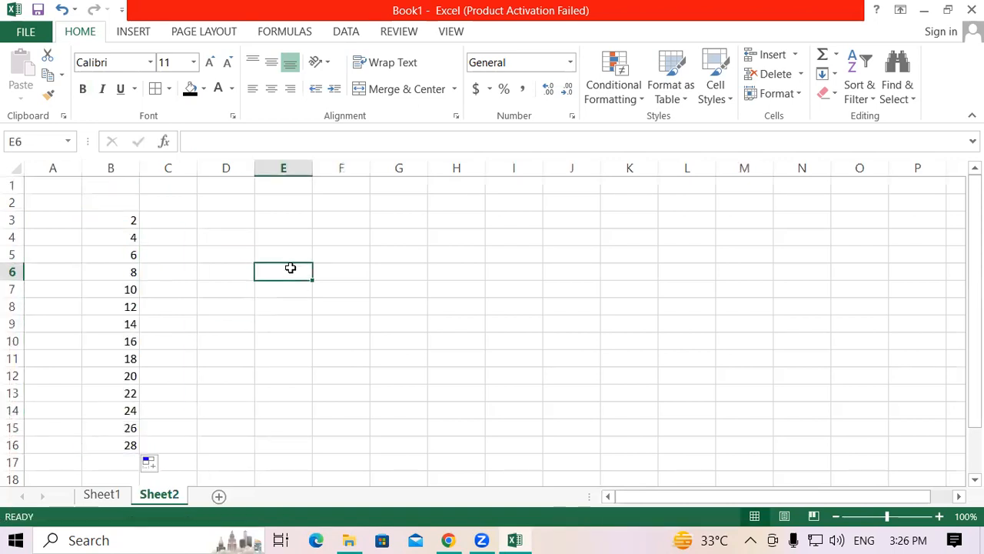
pyautogui.moveTo(111, 223); pyautogui.dragTo(109, 444)
pyautogui.moveTo(101, 219); pyautogui.dragTo(109, 445)
pyautogui.moveTo(108, 223); pyautogui.dragTo(109, 445)
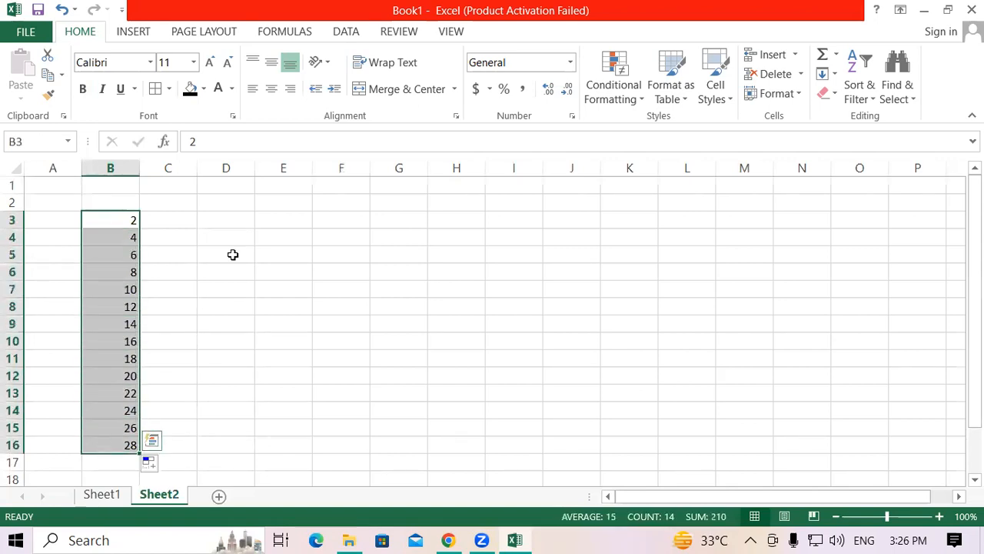
# Step: Enter 2 in cell E3 as the value for a calculation on the number list
pyautogui.click(274, 216)
pyautogui.write('2')
pyautogui.press('Return')
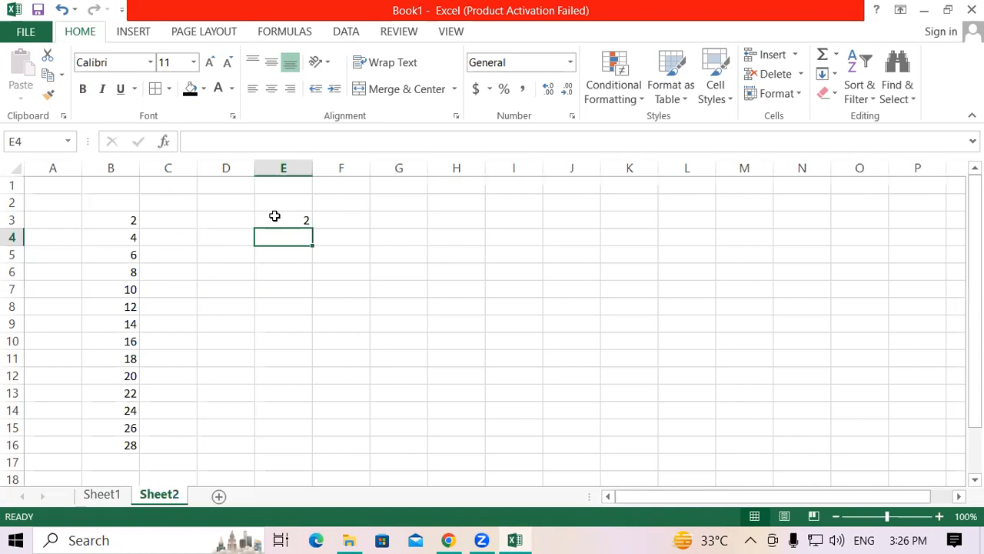
pyautogui.moveTo(136, 220); pyautogui.dragTo(108, 445)
pyautogui.click(221, 318)
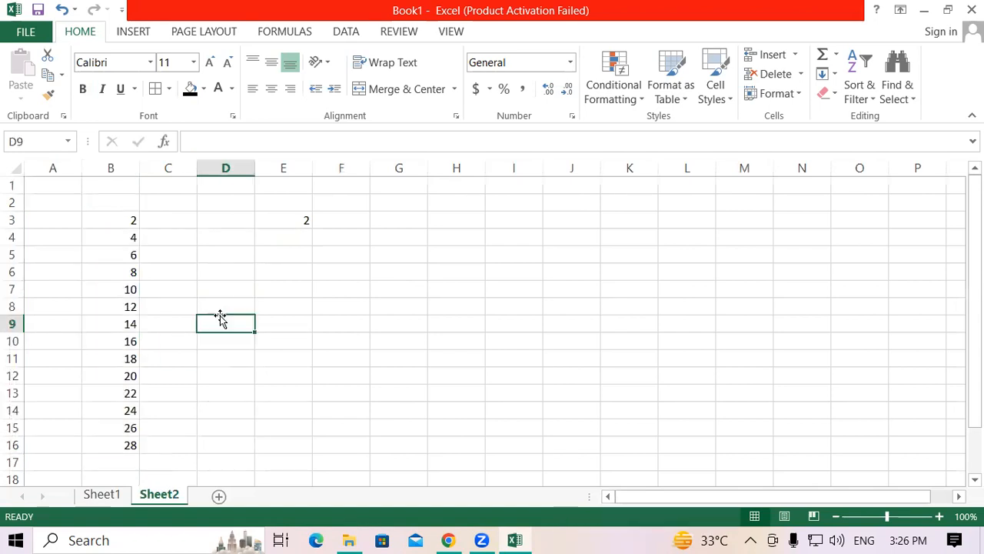
pyautogui.click(241, 235)
pyautogui.click(115, 223)
pyautogui.moveTo(114, 223); pyautogui.dragTo(103, 444)
pyautogui.click(229, 329)
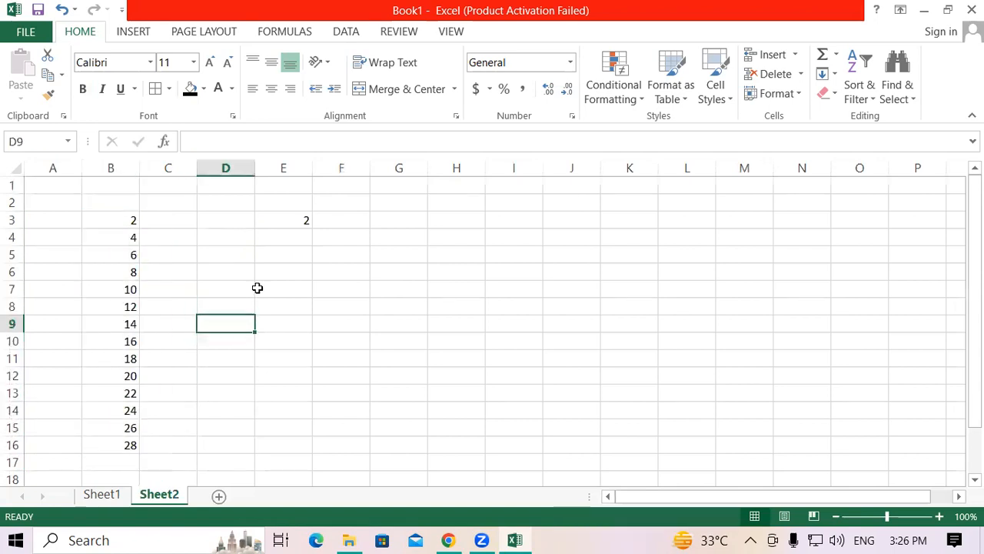
pyautogui.click(282, 223)
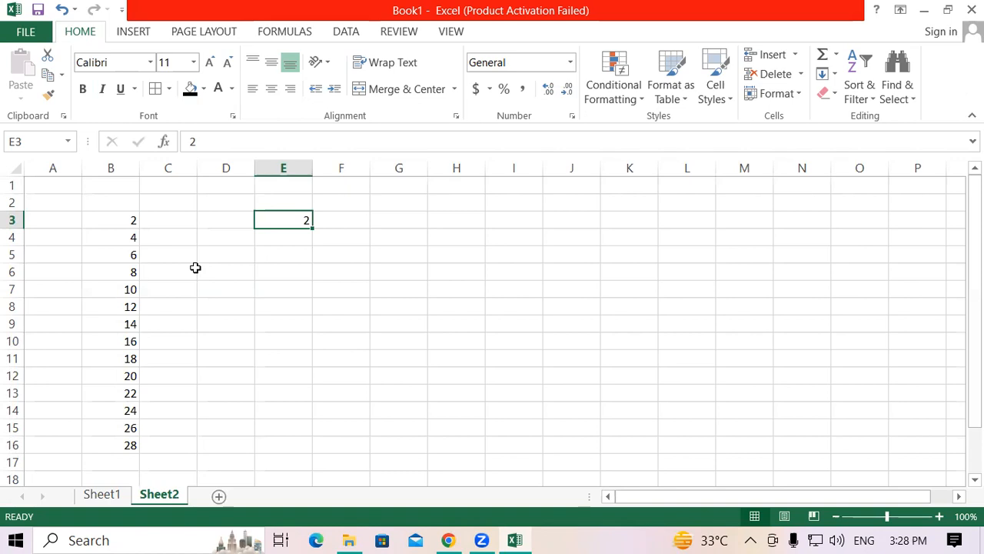
pyautogui.click(112, 220)
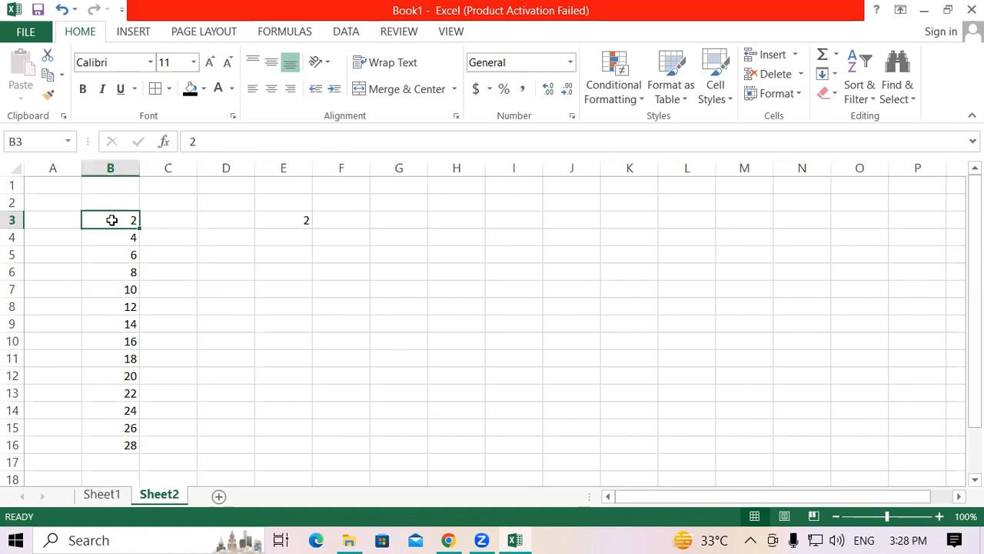
pyautogui.click(114, 241)
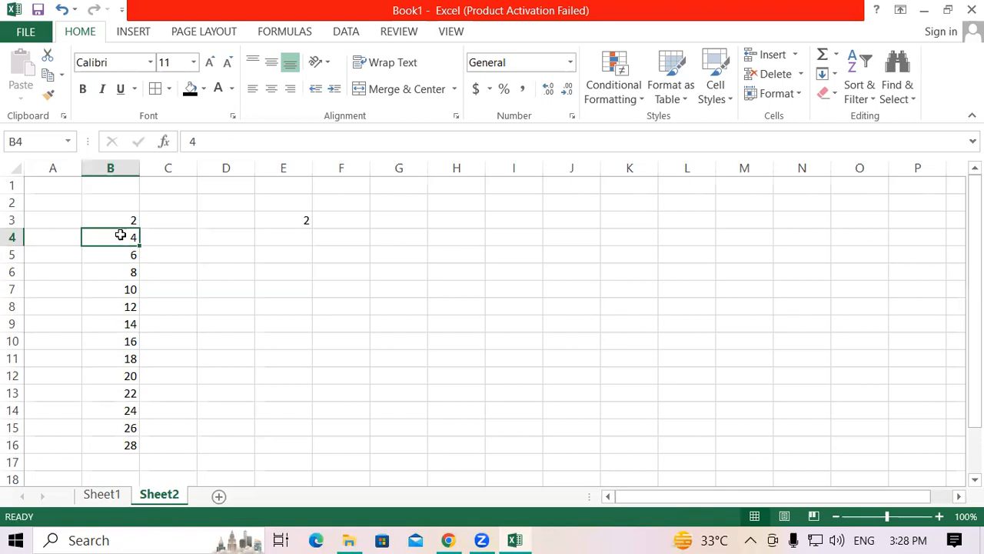
pyautogui.click(171, 238)
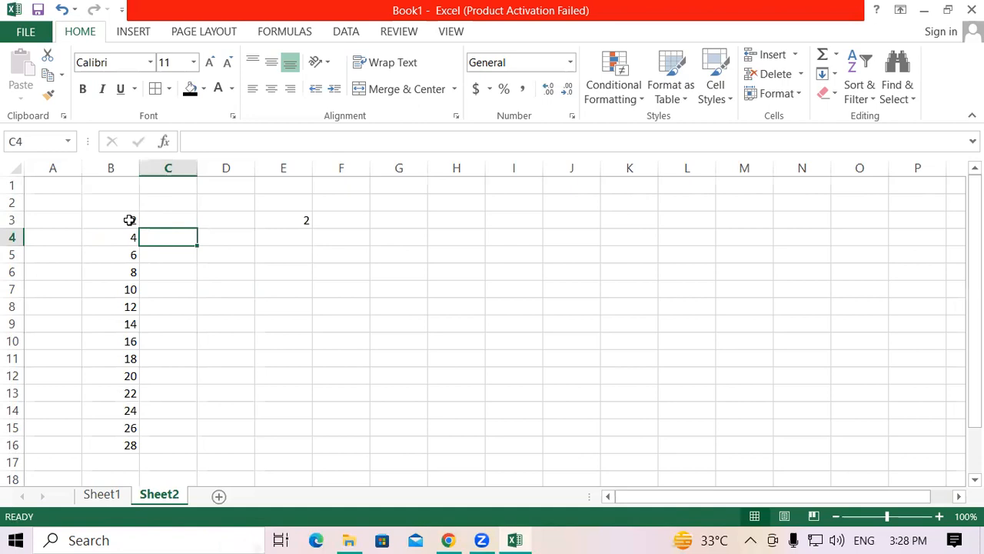
pyautogui.click(129, 220)
pyautogui.click(159, 230)
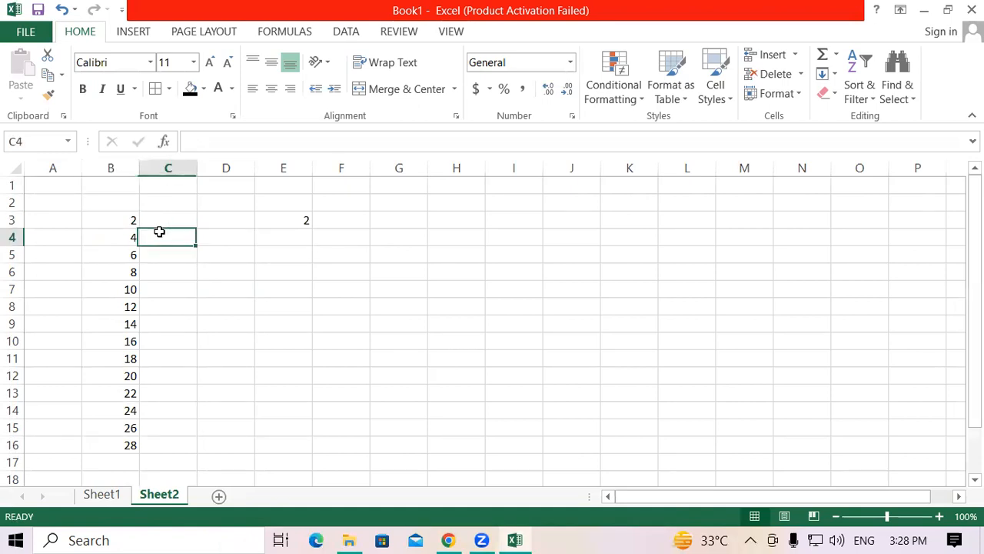
pyautogui.click(112, 236)
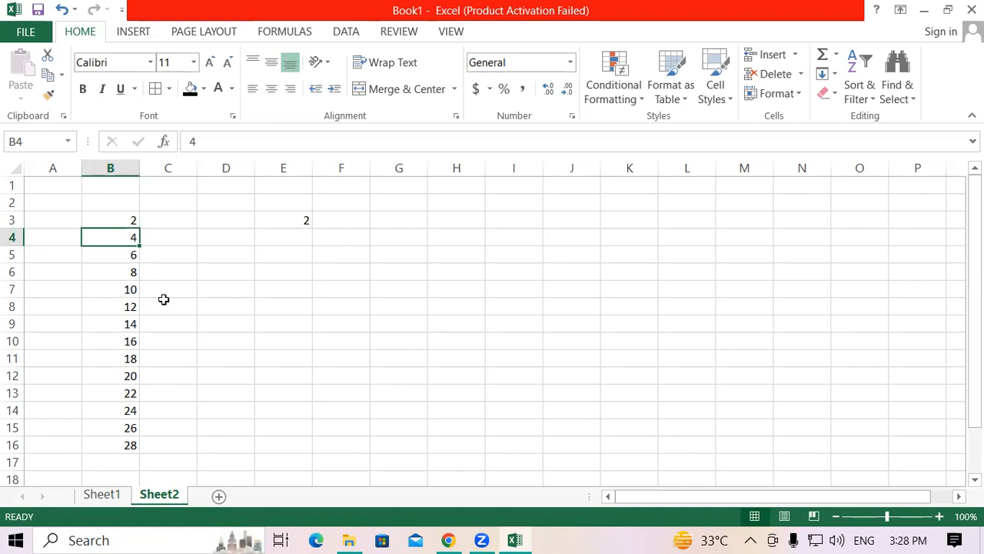
pyautogui.click(161, 235)
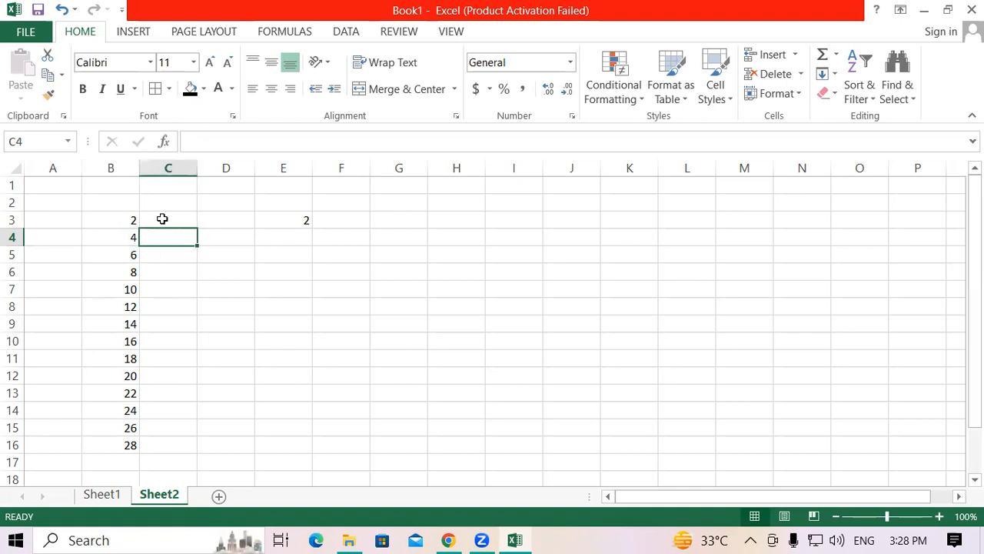
pyautogui.click(162, 219)
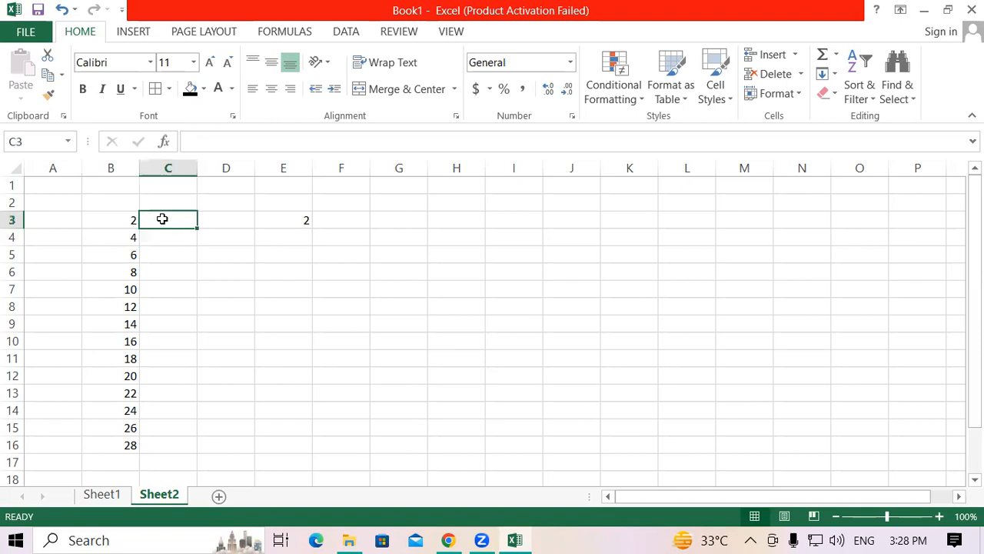
pyautogui.click(116, 218)
pyautogui.moveTo(116, 218); pyautogui.dragTo(120, 444)
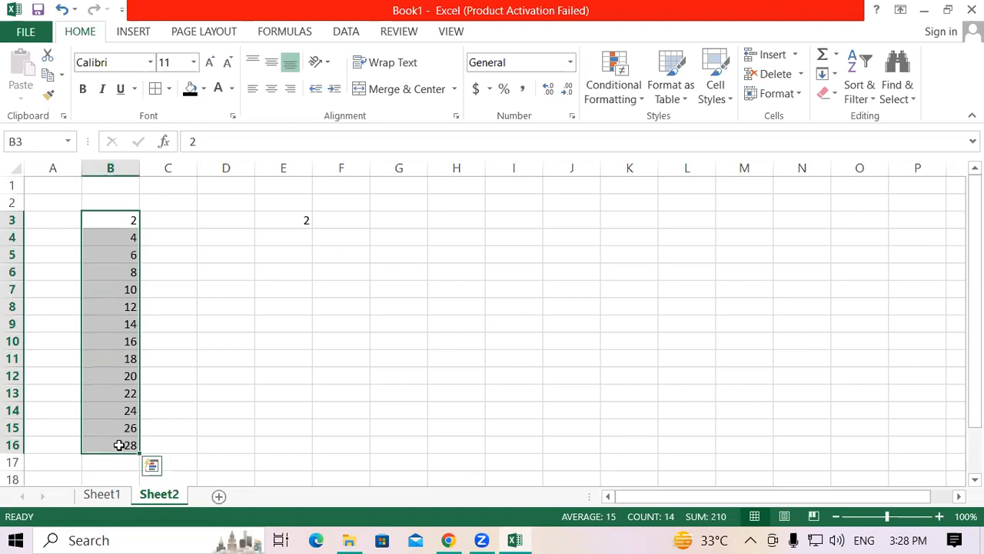
pyautogui.click(183, 370)
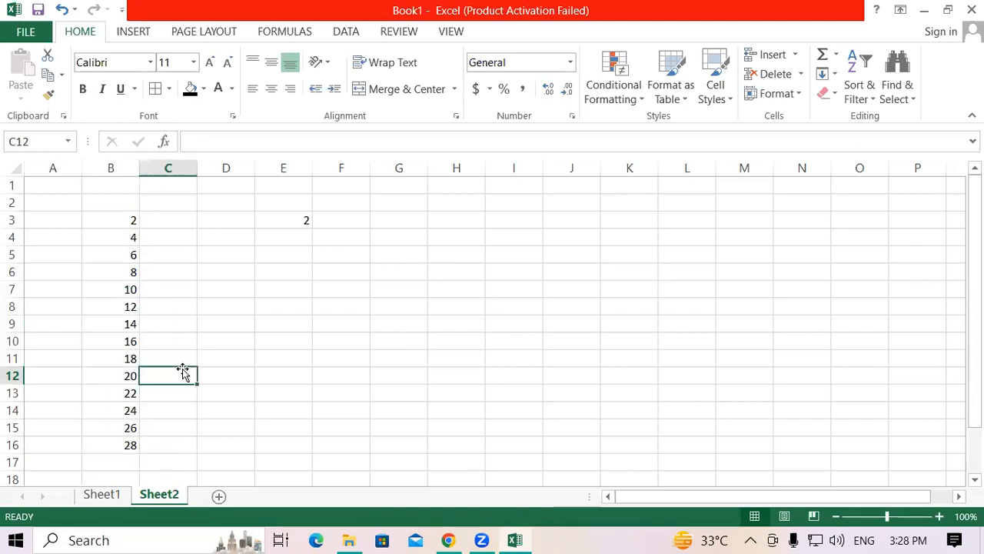
pyautogui.click(377, 233)
pyautogui.moveTo(121, 222); pyautogui.dragTo(110, 445)
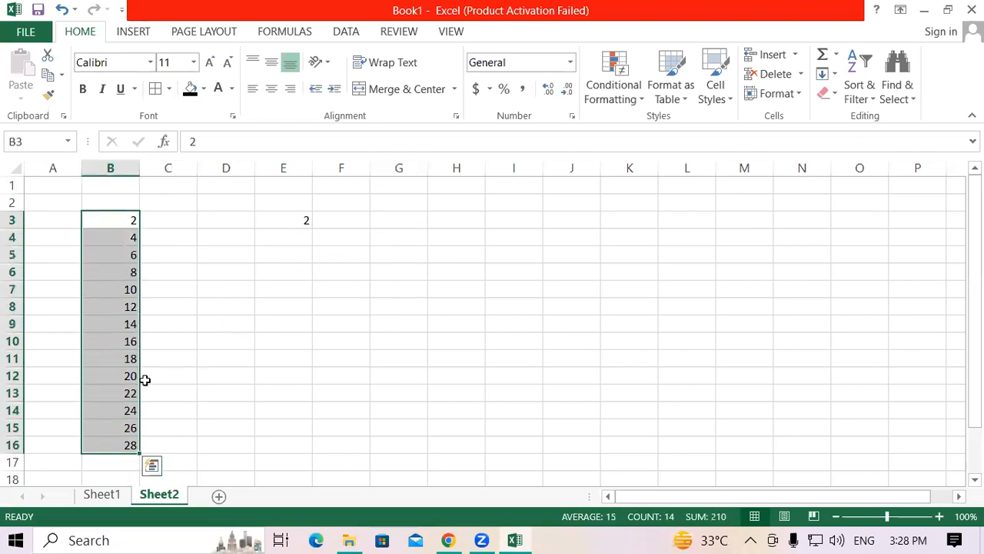
pyautogui.click(152, 342)
pyautogui.moveTo(114, 222); pyautogui.dragTo(121, 444)
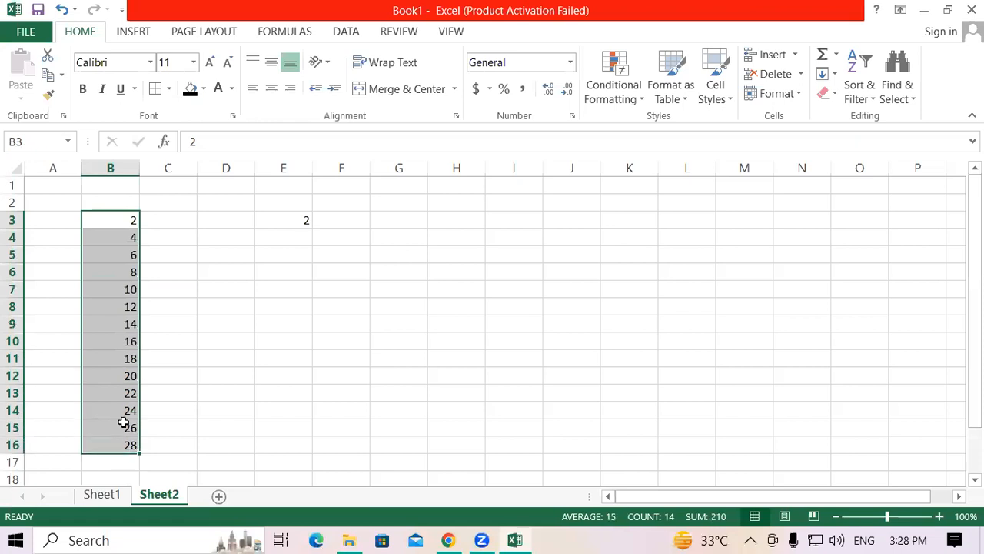
pyautogui.click(153, 359)
pyautogui.moveTo(97, 220); pyautogui.dragTo(106, 455)
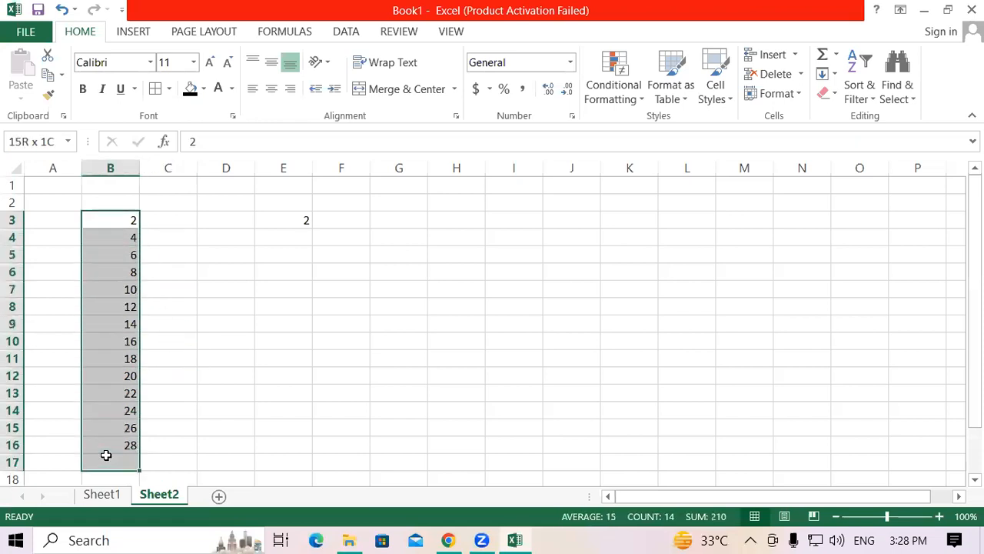
pyautogui.click(206, 305)
pyautogui.moveTo(116, 220); pyautogui.dragTo(112, 444)
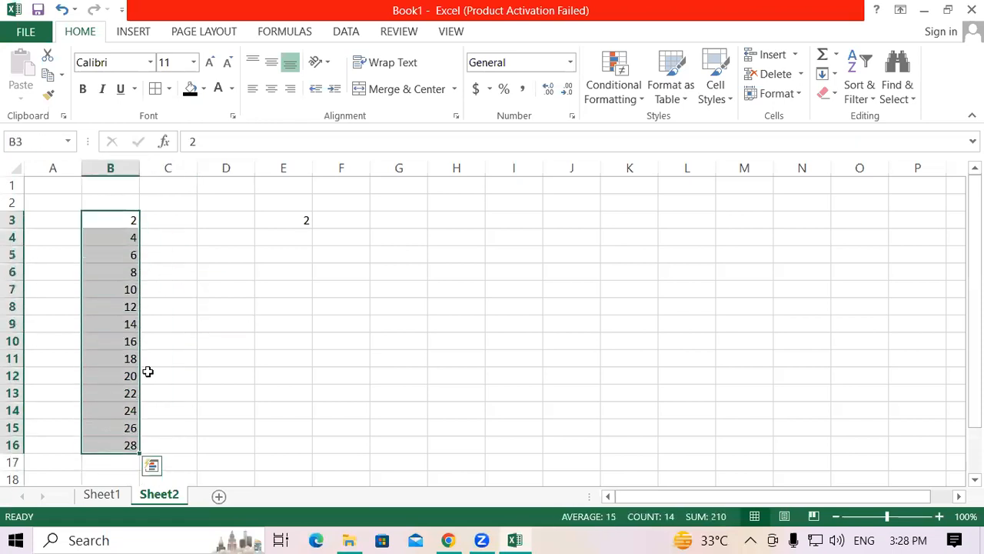
pyautogui.click(200, 335)
pyautogui.moveTo(126, 220); pyautogui.dragTo(119, 445)
pyautogui.click(192, 326)
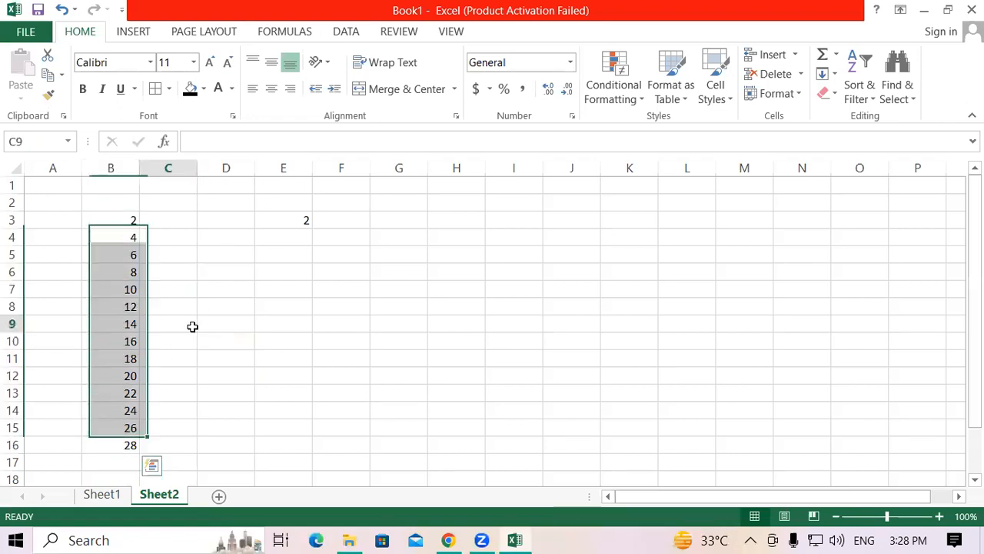
pyautogui.moveTo(127, 220); pyautogui.dragTo(123, 449)
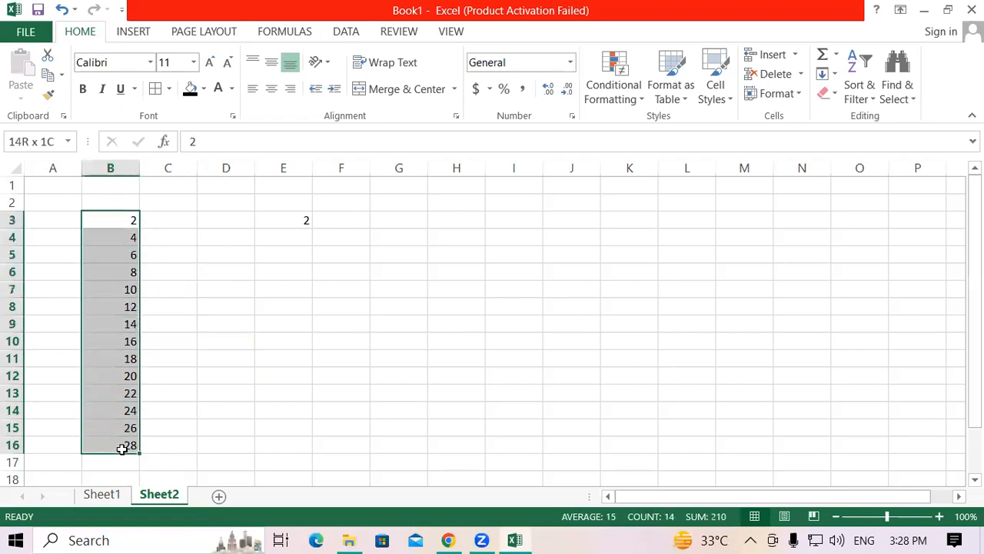
pyautogui.click(262, 300)
pyautogui.moveTo(121, 222); pyautogui.dragTo(121, 447)
pyautogui.click(259, 290)
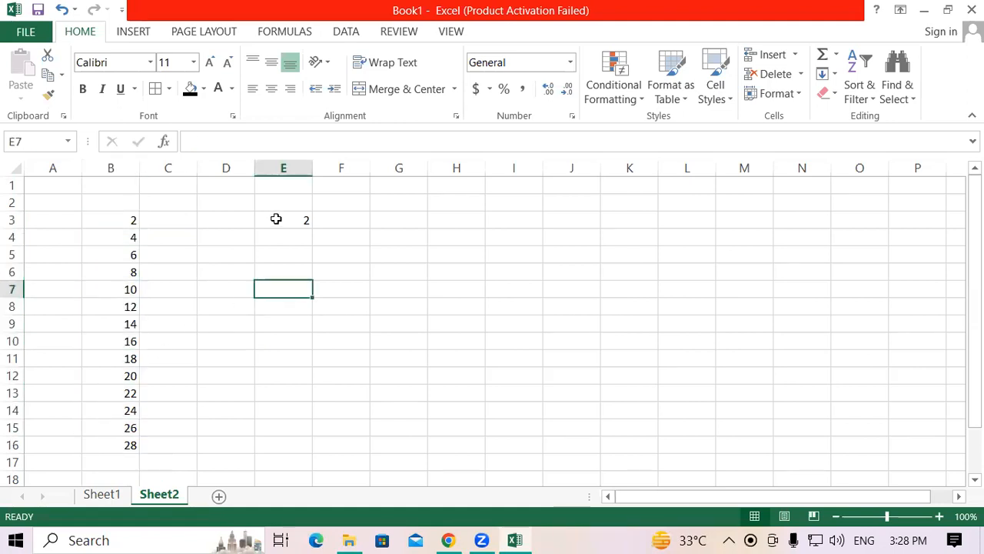
pyautogui.click(276, 219)
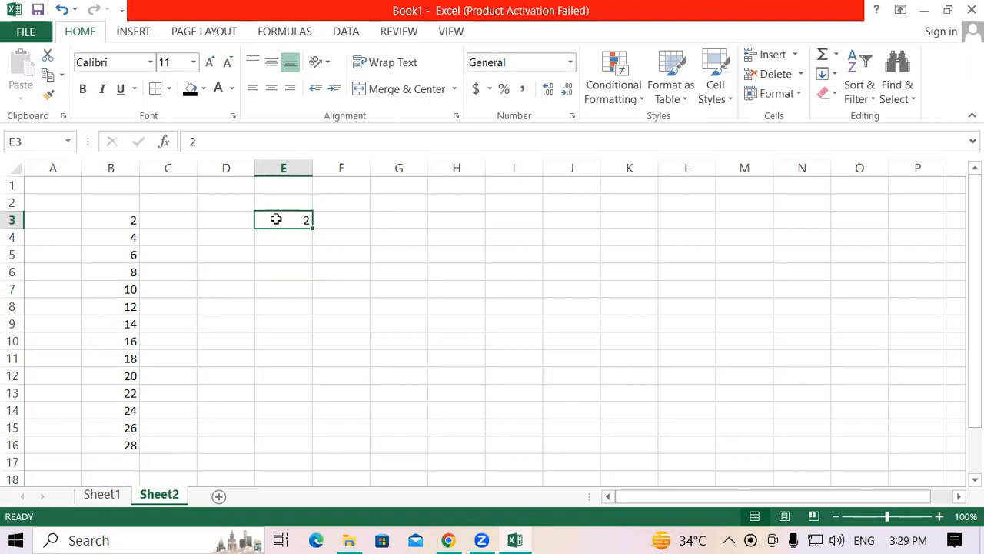
pyautogui.click(336, 302)
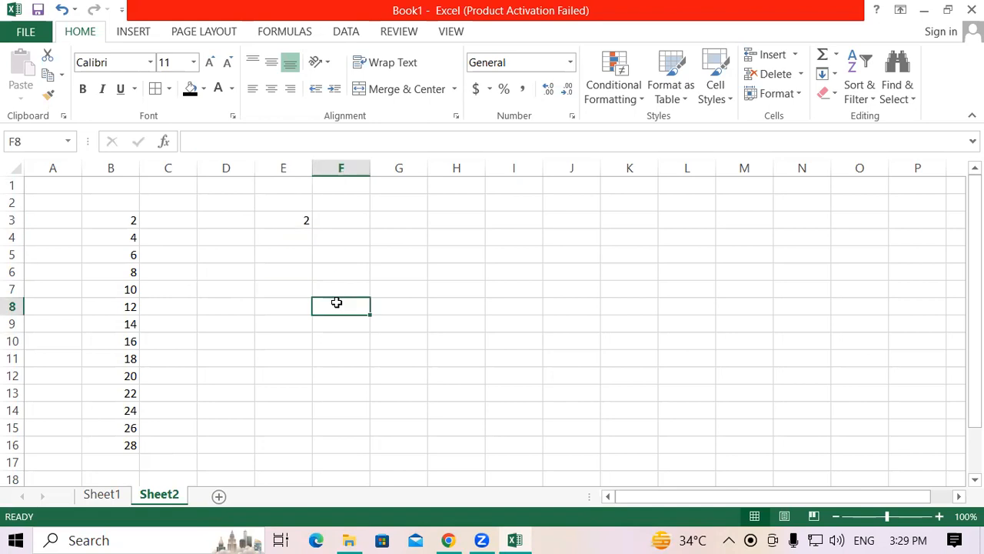
# Step: Copy cell E3 and add its value to the numbers in B3:B15 using Paste Special with the Add operation
pyautogui.click(285, 216)
pyautogui.rightClick(285, 216)
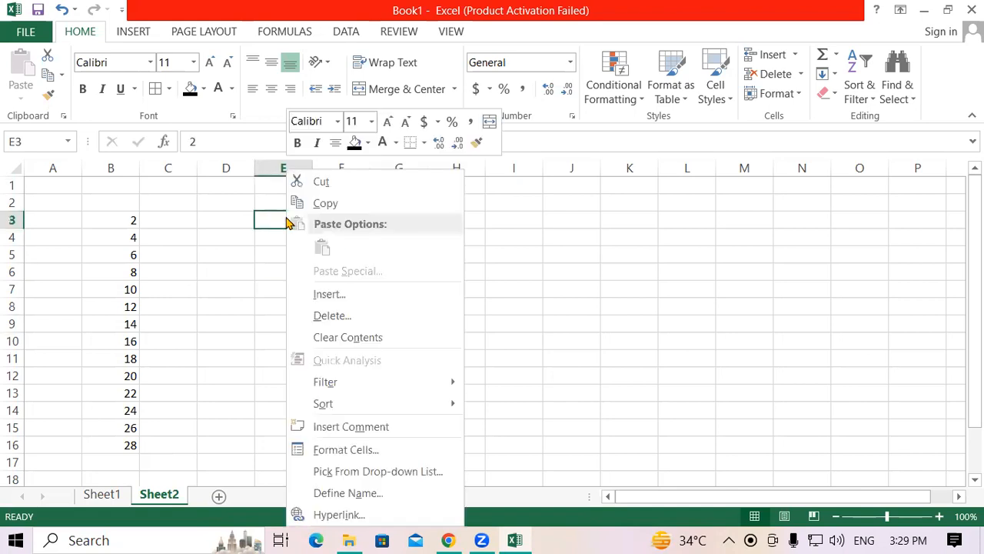
pyautogui.click(323, 204)
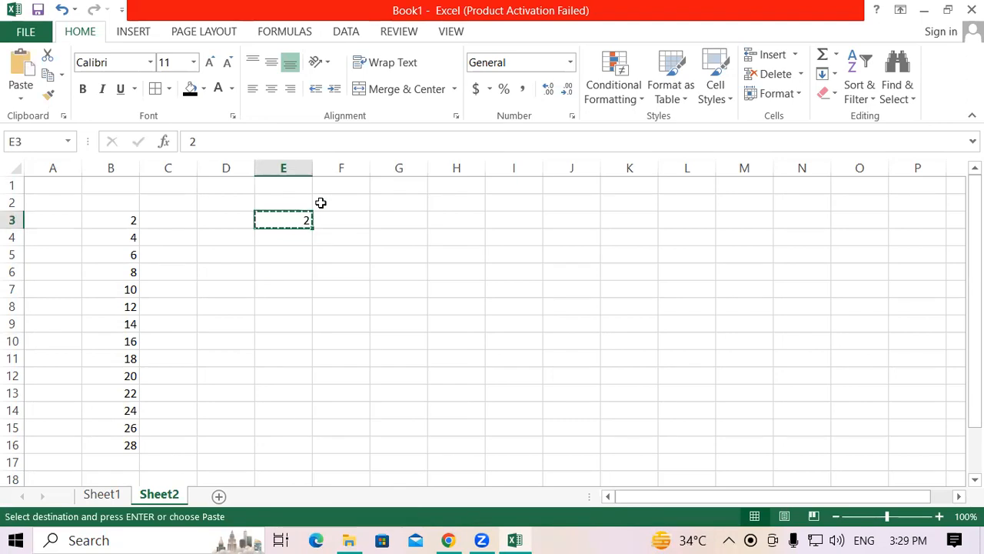
pyautogui.moveTo(106, 220); pyautogui.dragTo(109, 425)
pyautogui.rightClick(116, 253)
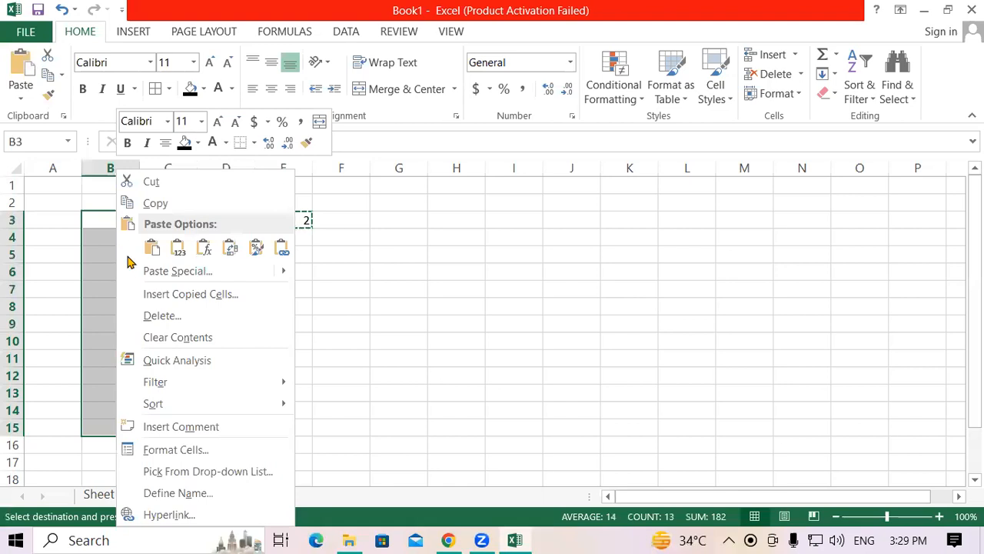
pyautogui.moveTo(145, 270)
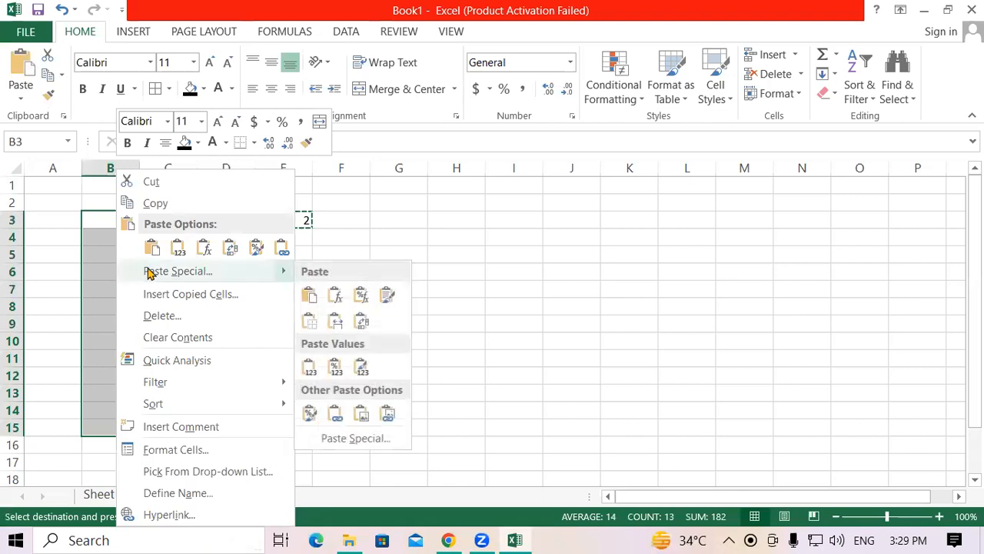
pyautogui.click(166, 275)
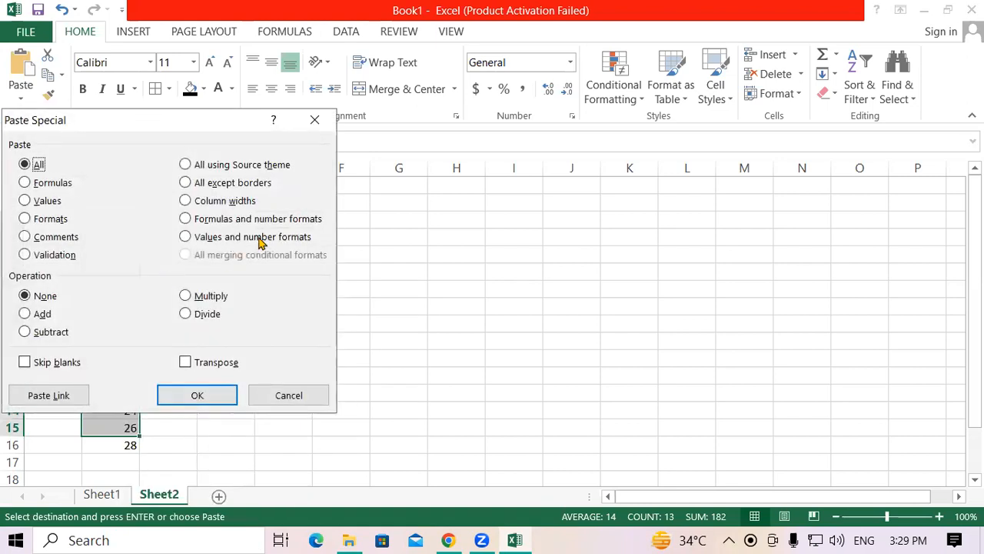
pyautogui.moveTo(156, 119); pyautogui.dragTo(656, 72)
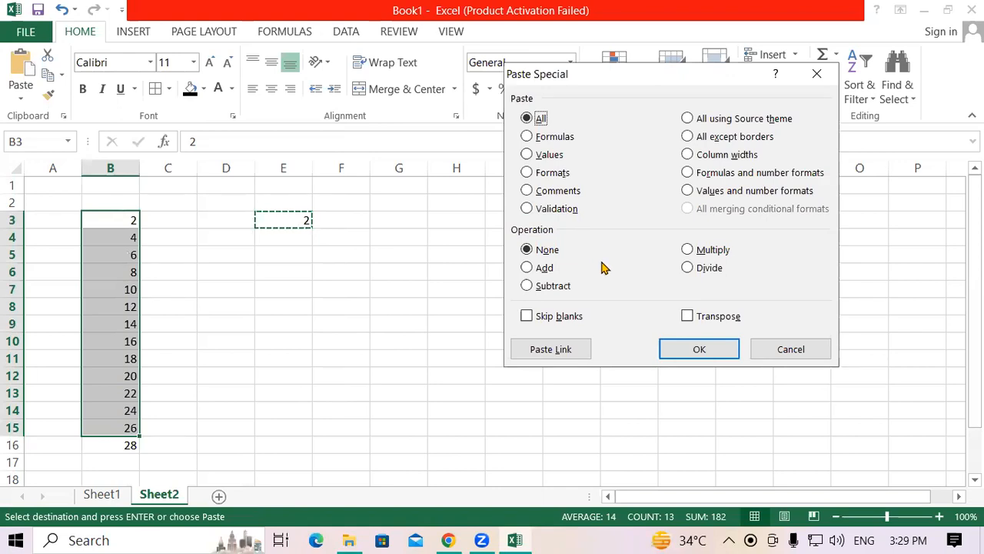
pyautogui.click(528, 269)
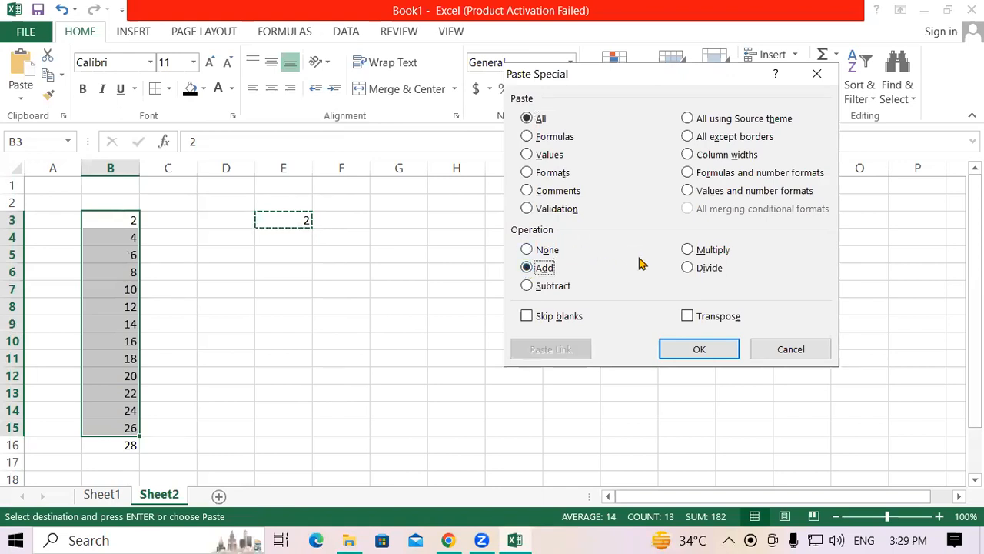
pyautogui.click(696, 350)
pyautogui.click(474, 295)
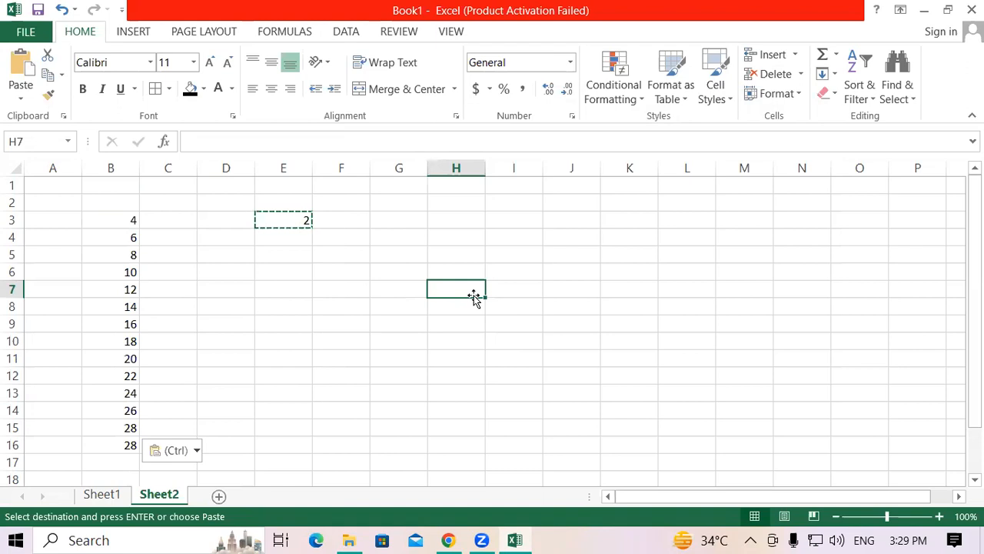
# Step: Clear the contents of cell E3 and enter 5 in cell F4
pyautogui.click(295, 220)
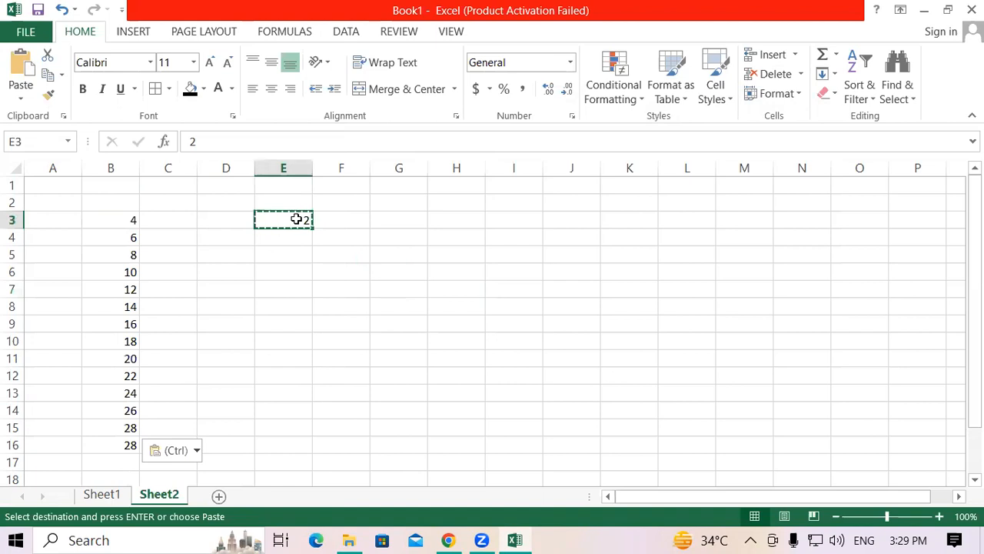
pyautogui.press('Delete')
pyautogui.click(473, 346)
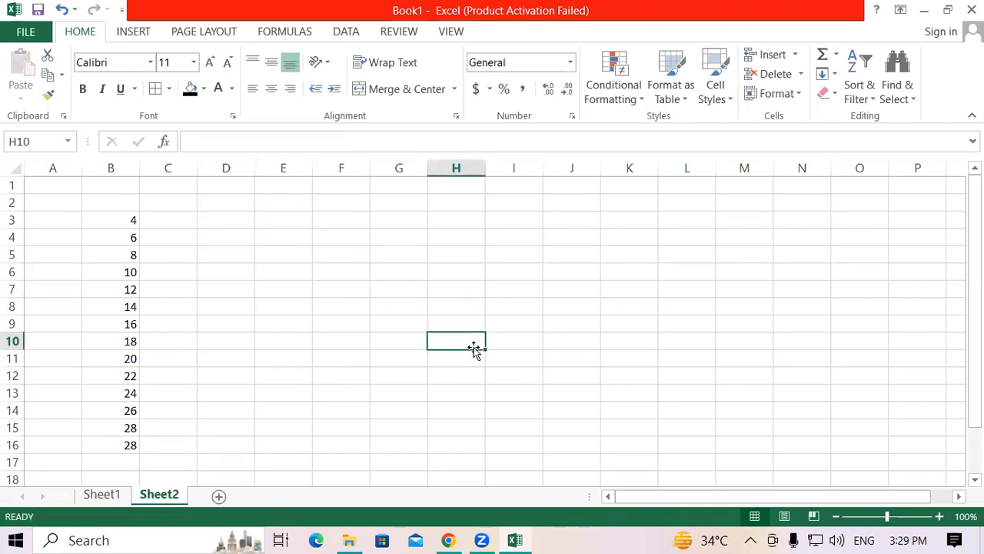
pyautogui.click(323, 236)
pyautogui.write('5')
pyautogui.press('Return')
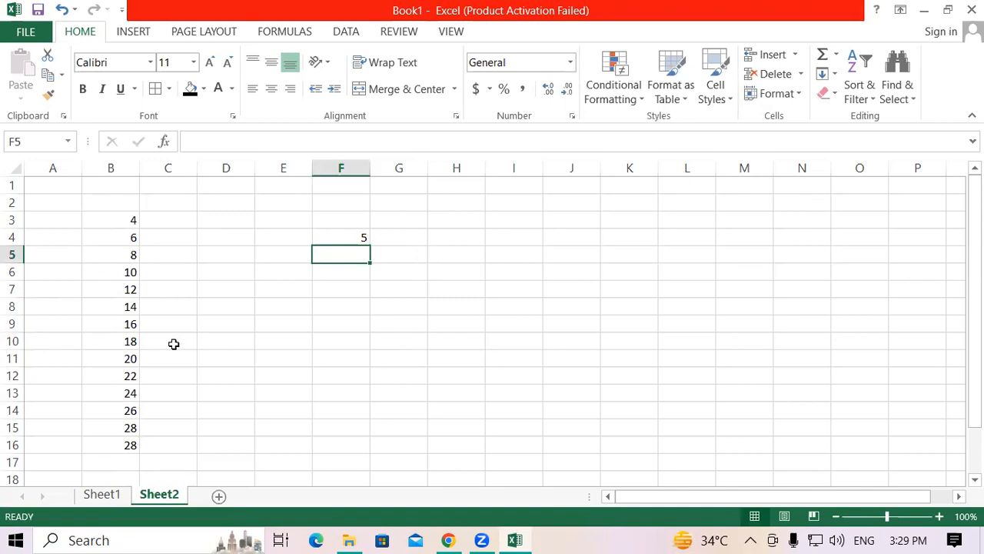
# Step: Copy cell F4 and multiply the numbers in B3:B16 by its value using Paste Special with the Multiply operation
pyautogui.click(345, 236)
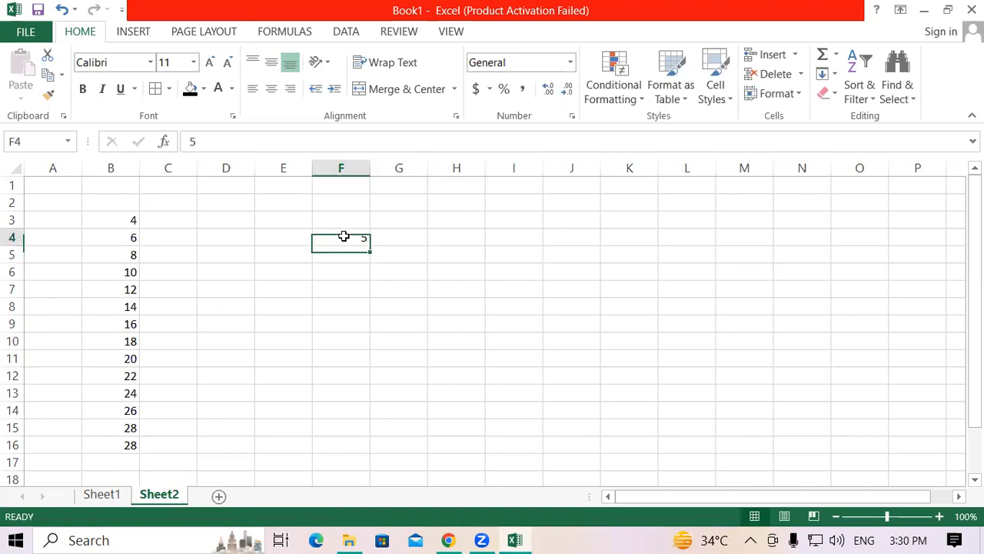
pyautogui.rightClick(346, 240)
pyautogui.click(378, 204)
pyautogui.moveTo(110, 220); pyautogui.dragTo(116, 446)
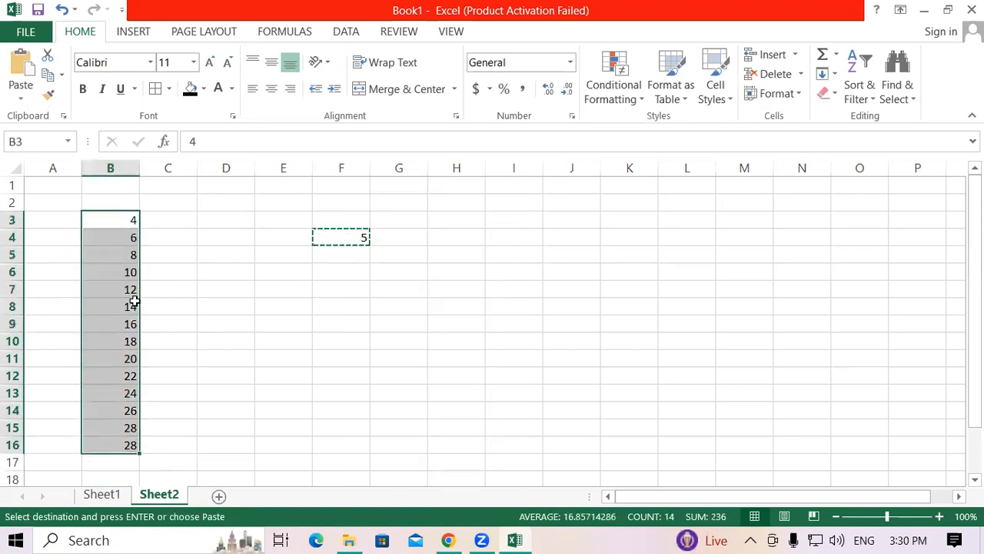
pyautogui.rightClick(132, 307)
pyautogui.click(186, 273)
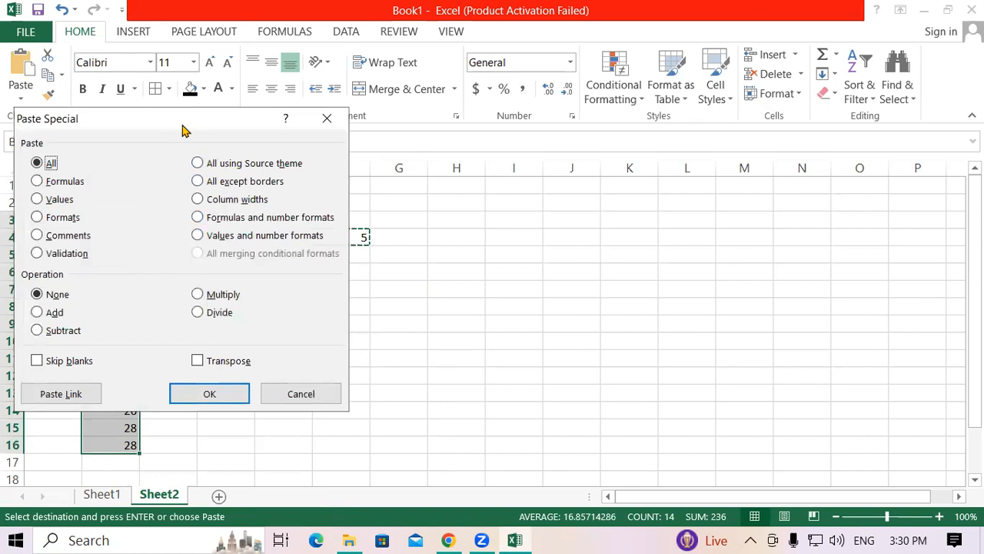
pyautogui.moveTo(184, 127); pyautogui.dragTo(575, 84)
pyautogui.click(588, 254)
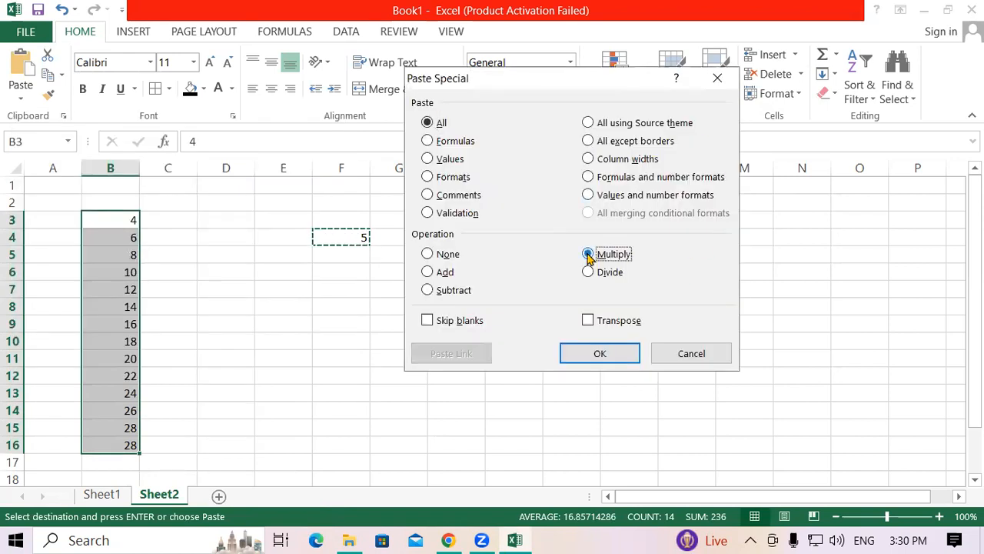
pyautogui.click(599, 353)
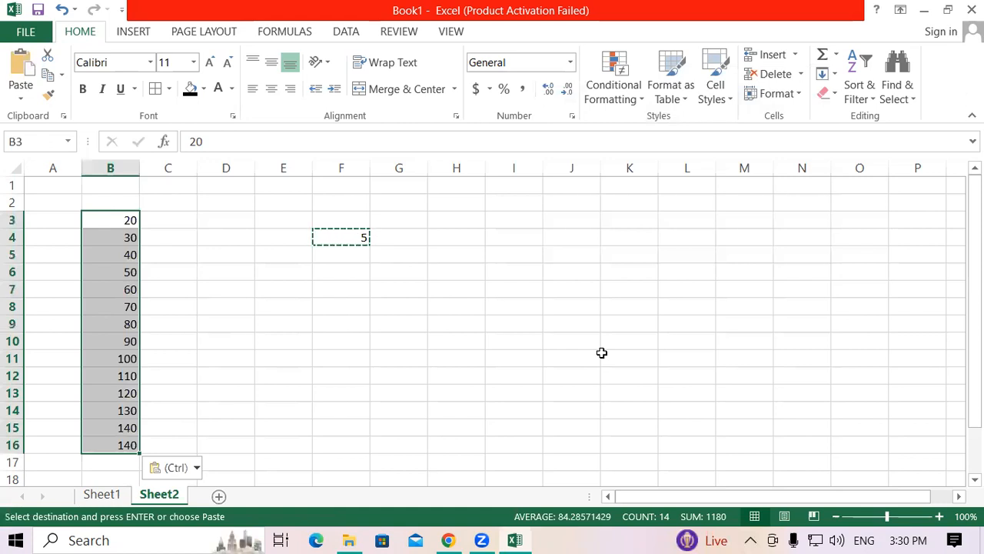
# Step: Clear the contents of the range B2:G16
pyautogui.click(239, 275)
pyautogui.moveTo(110, 202); pyautogui.dragTo(421, 448)
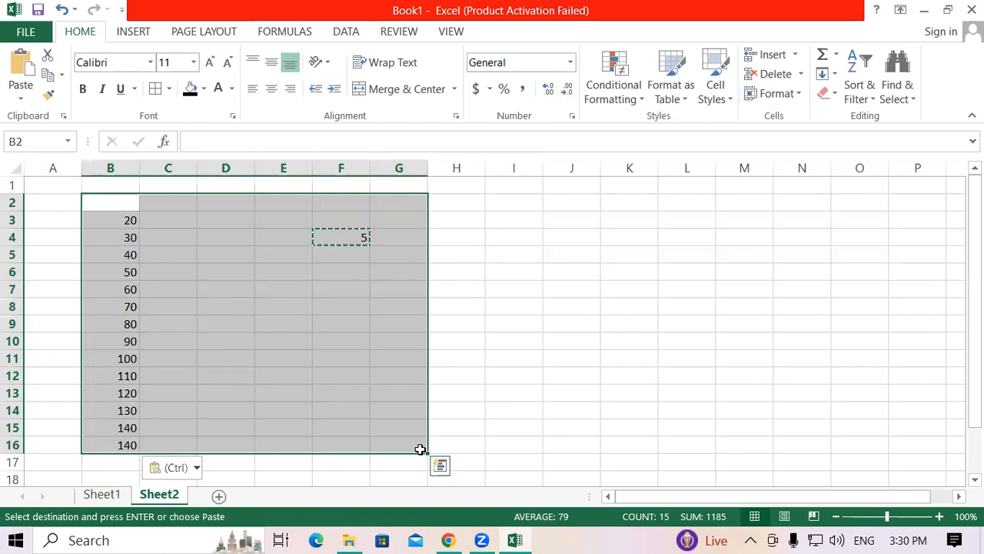
pyautogui.press('Delete')
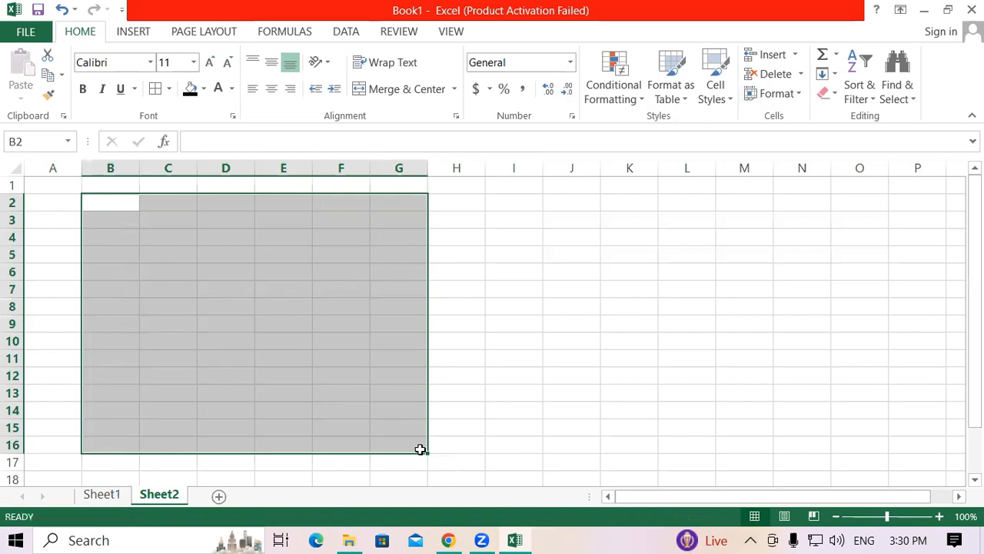
pyautogui.click(562, 234)
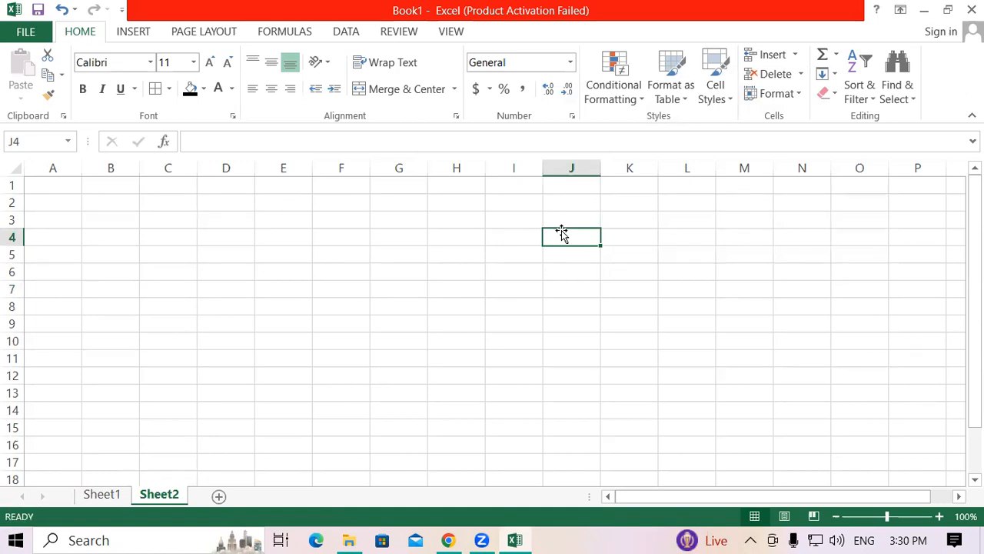
pyautogui.moveTo(255, 164); pyautogui.dragTo(276, 165)
pyautogui.click(432, 244)
pyautogui.click(233, 221)
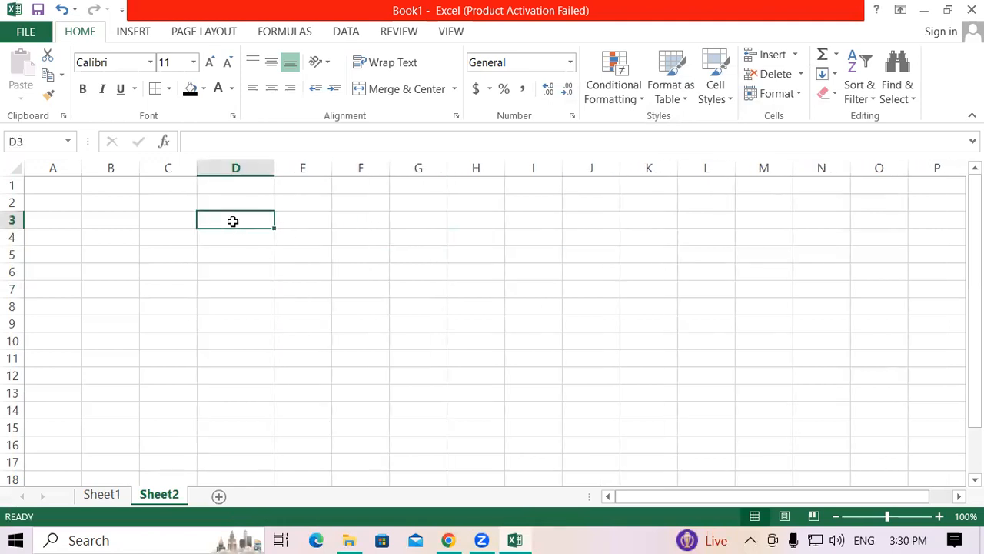
pyautogui.write('4598')
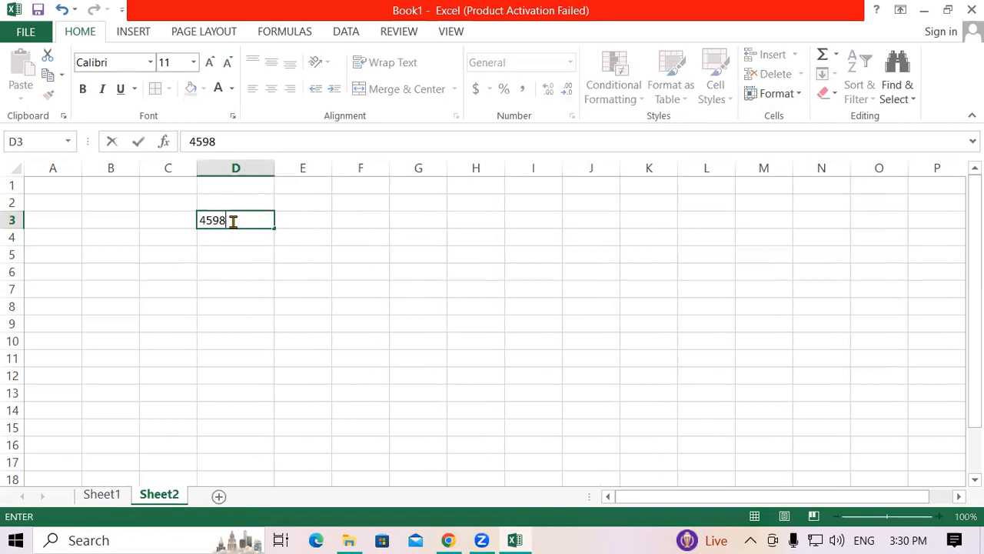
pyautogui.write('263874')
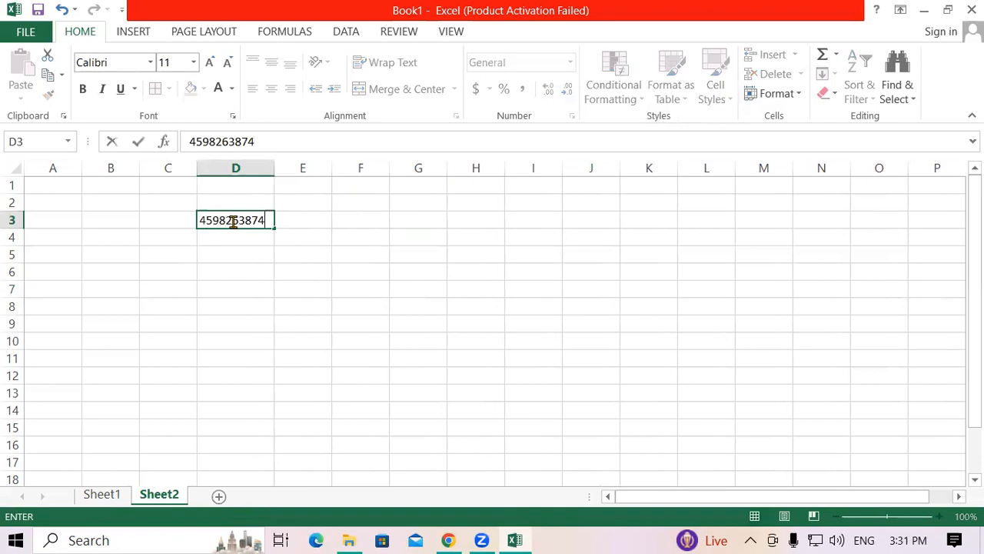
pyautogui.write('56')
pyautogui.press('Return')
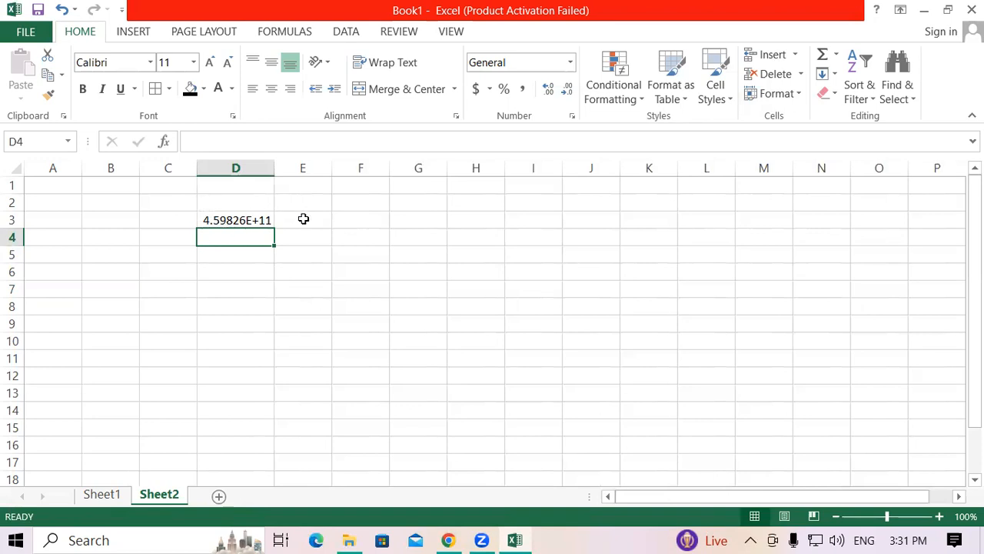
pyautogui.click(347, 275)
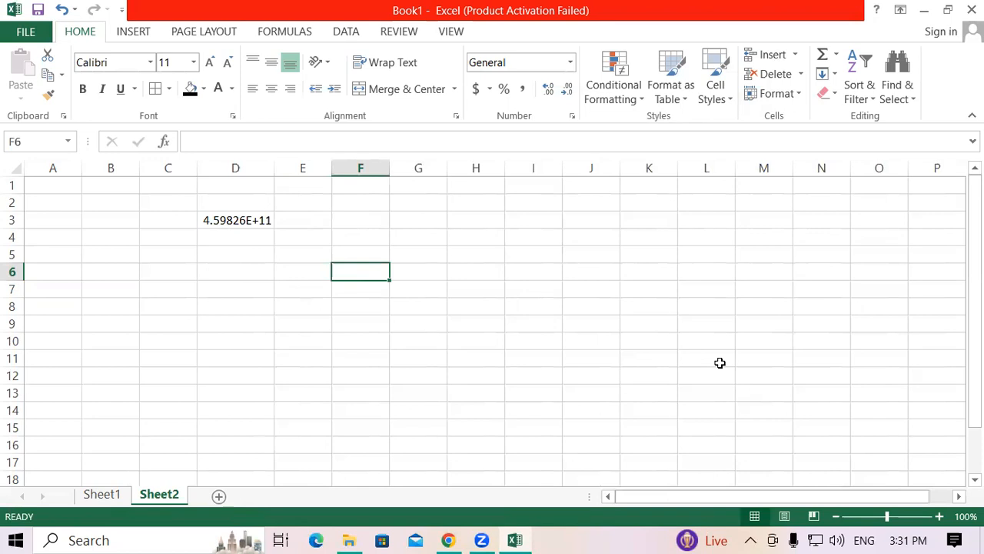
# Step: Apply the custom number format 0000 to D3:D15 and widen column D to fit the full number
pyautogui.moveTo(231, 222); pyautogui.dragTo(228, 413)
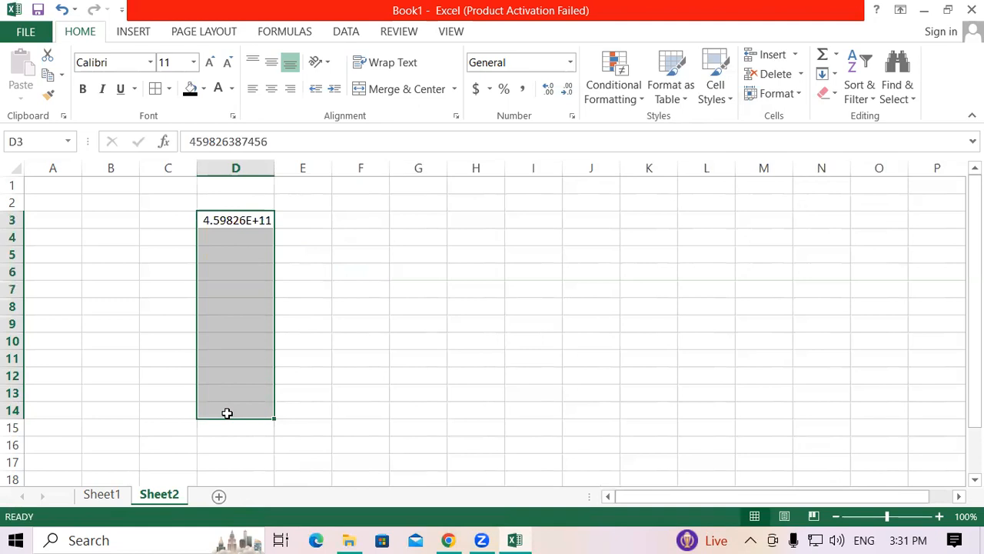
pyautogui.click(371, 359)
pyautogui.moveTo(228, 222); pyautogui.dragTo(231, 436)
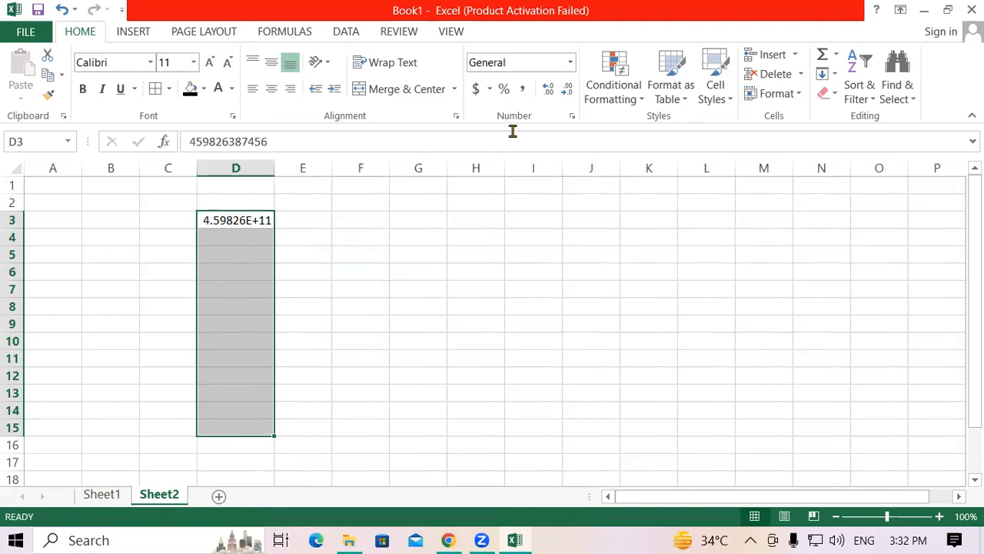
pyautogui.click(573, 116)
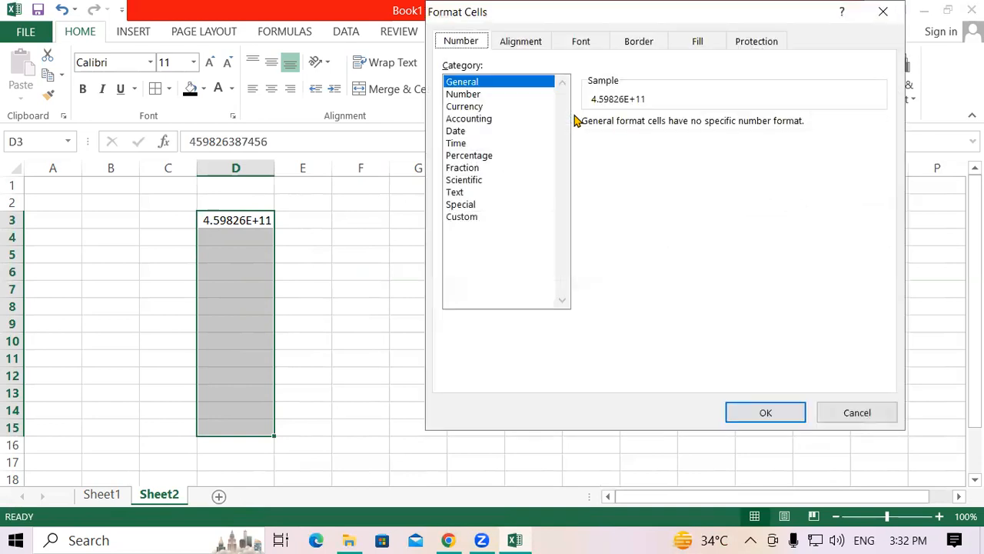
pyautogui.click(462, 218)
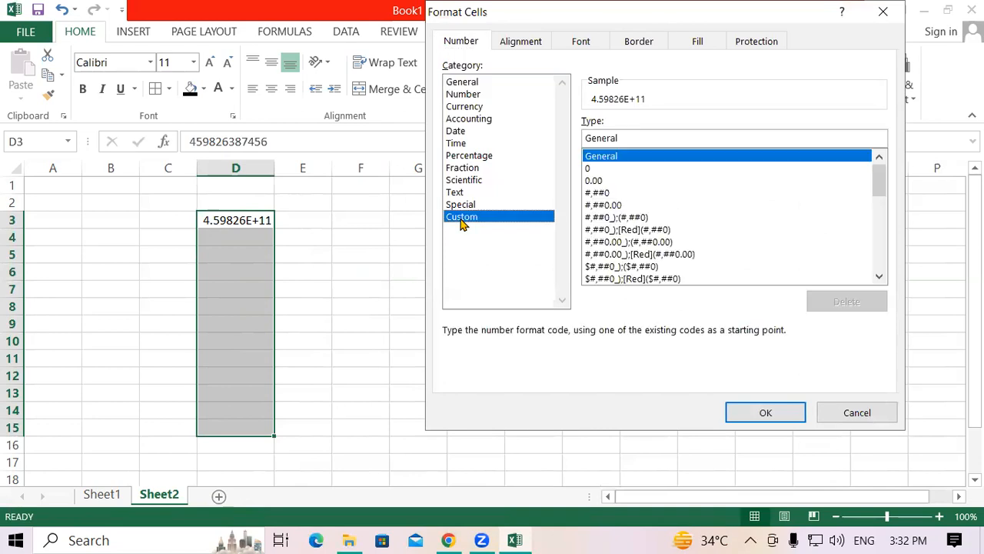
pyautogui.doubleClick(631, 135)
pyautogui.write('0000')
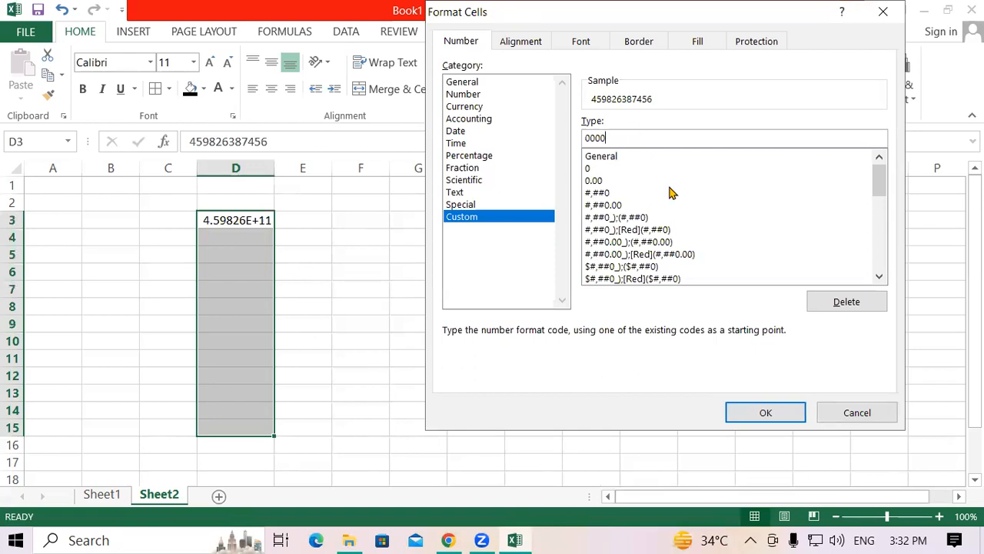
pyautogui.click(759, 413)
pyautogui.moveTo(274, 168); pyautogui.dragTo(289, 168)
pyautogui.click(374, 257)
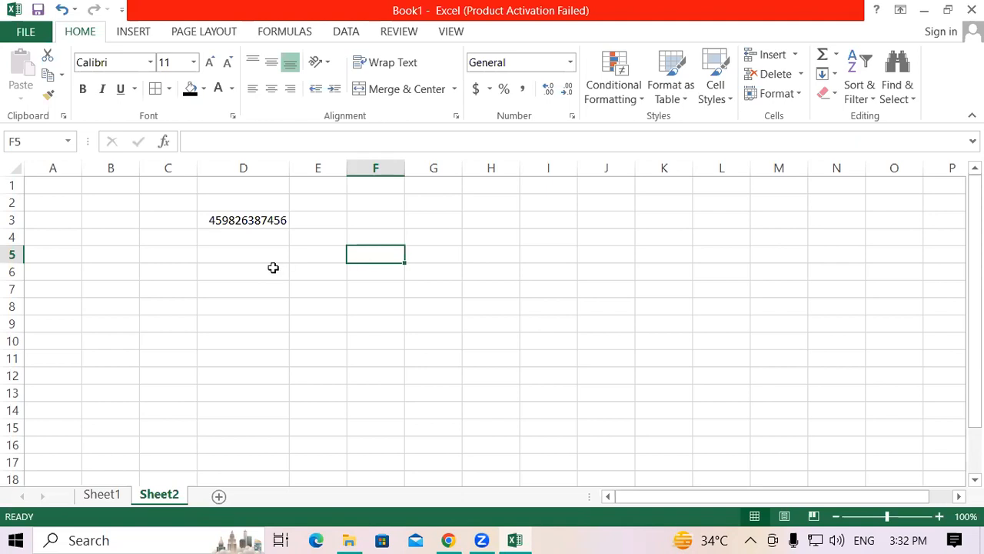
# Step: Clear the contents of cell D3
pyautogui.click(292, 356)
pyautogui.click(246, 215)
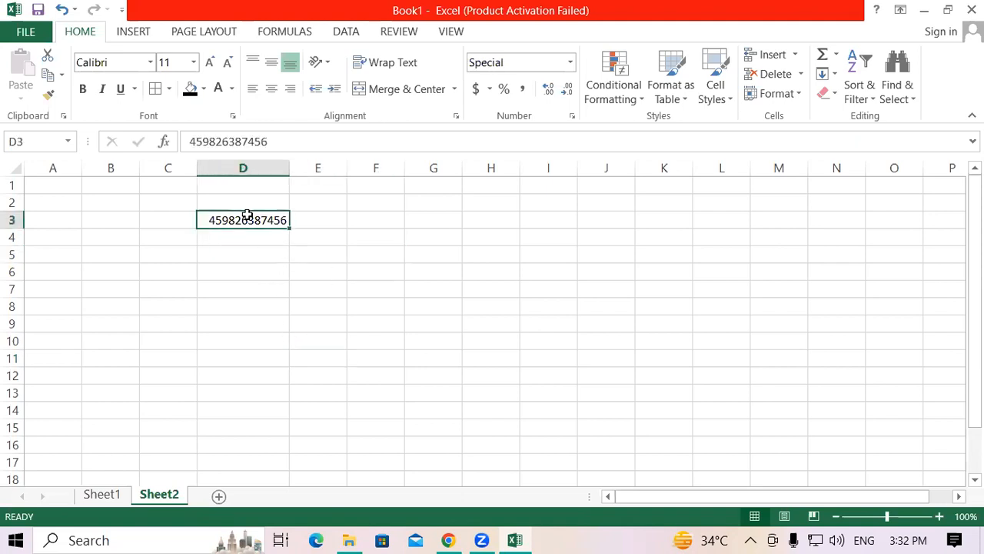
pyautogui.press('Delete')
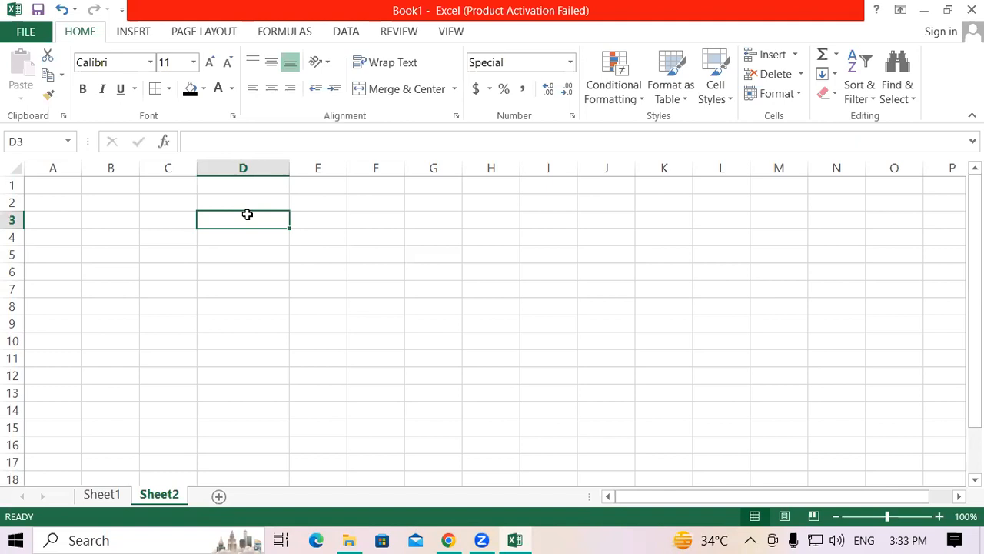
pyautogui.click(95, 242)
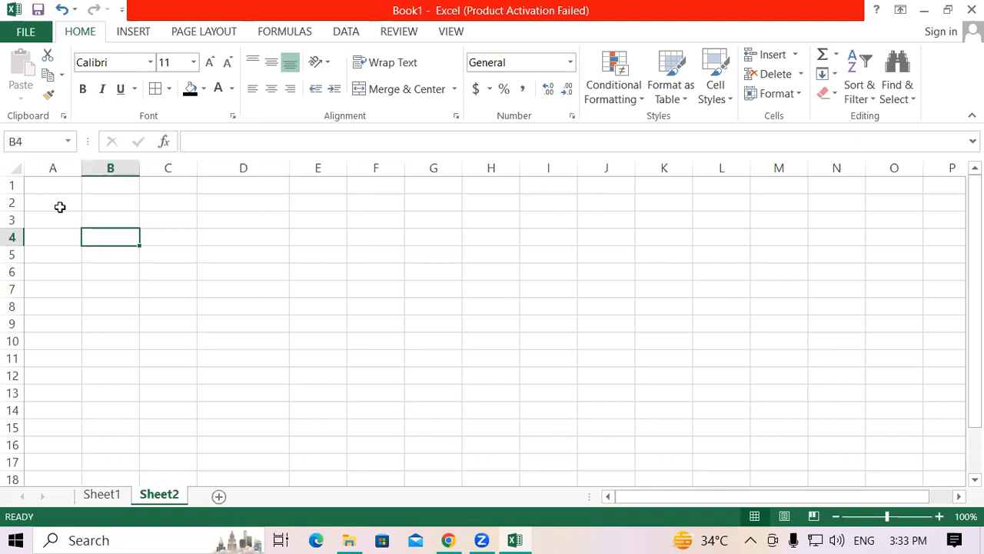
pyautogui.click(230, 213)
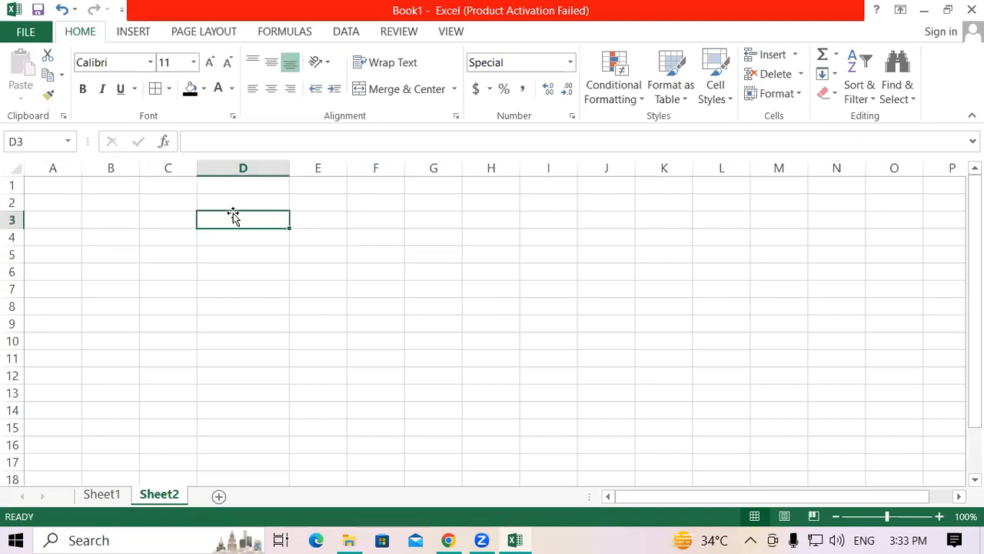
pyautogui.click(46, 187)
pyautogui.click(296, 255)
pyautogui.click(53, 187)
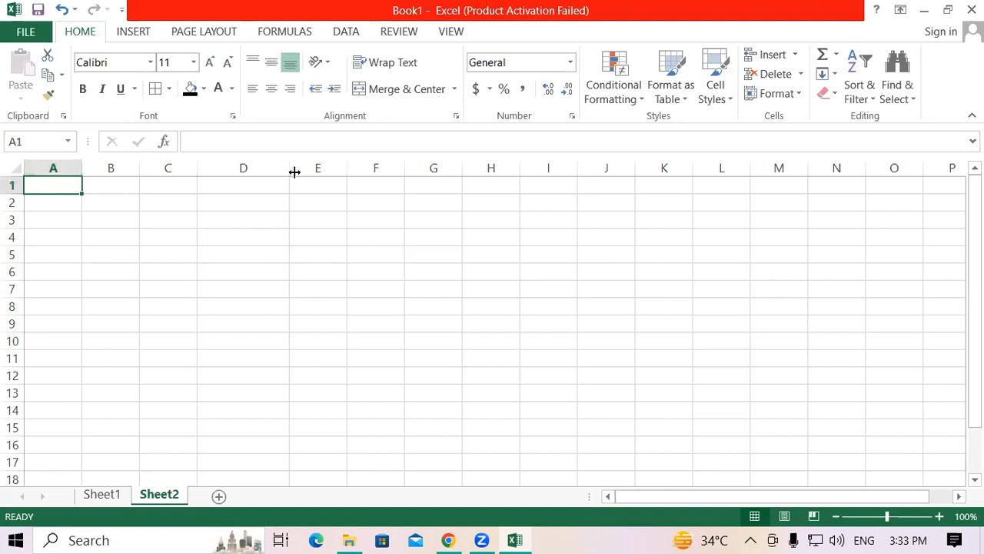
pyautogui.press('Down')
pyautogui.press('Down')
pyautogui.press('Down')
pyautogui.press('Down')
pyautogui.press('Down')
pyautogui.press('Down')
pyautogui.press('Down')
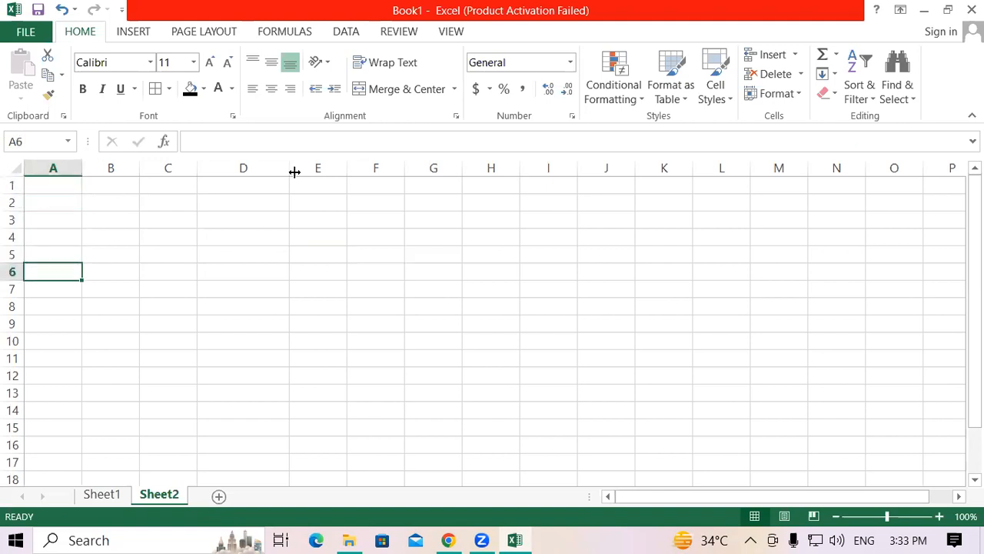
pyautogui.press('Down')
pyautogui.press('Down')
pyautogui.press('Down')
pyautogui.press('Down')
pyautogui.press('Down')
pyautogui.press('Down')
pyautogui.press('Down')
pyautogui.press('Down')
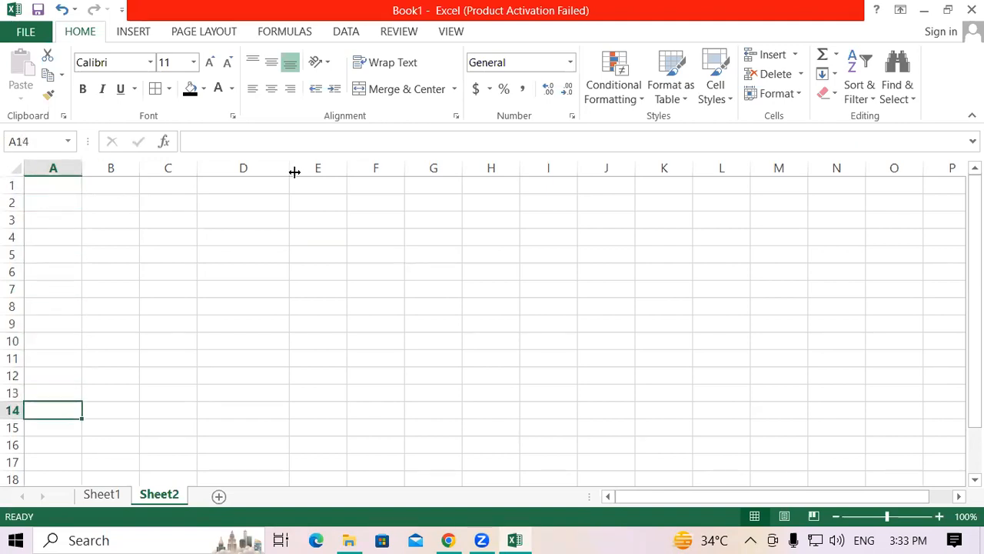
pyautogui.press('Down')
pyautogui.press('Down')
pyautogui.press('Down')
pyautogui.press('Down')
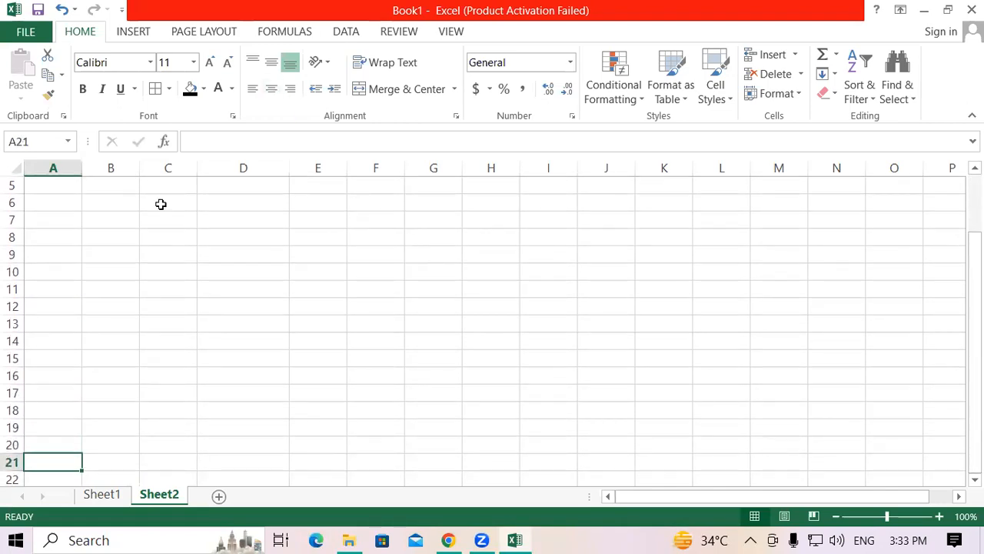
pyautogui.scroll(2, 100, 261)
pyautogui.click(56, 187)
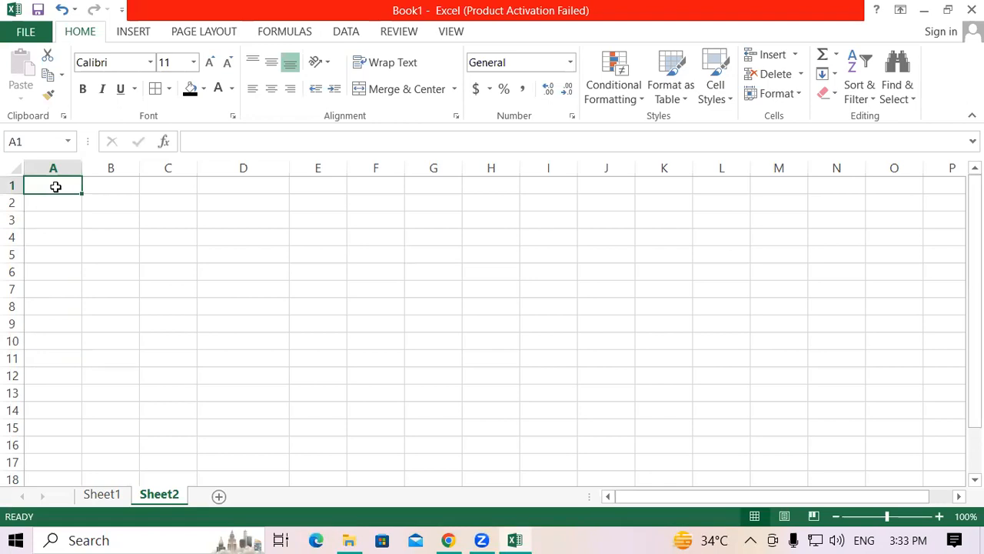
pyautogui.press('Right')
pyautogui.press('Right')
pyautogui.press('Right')
pyautogui.press('Right')
pyautogui.press('Right')
pyautogui.press('Right')
pyautogui.press('Right')
pyautogui.press('Right')
pyautogui.press('Right')
pyautogui.press('Right')
pyautogui.press('Right')
pyautogui.press('Right')
pyautogui.press('Right')
pyautogui.press('Right')
pyautogui.press('Right')
pyautogui.press('Right')
pyautogui.press('Right')
pyautogui.press('Right')
pyautogui.press('Right')
pyautogui.press('Right')
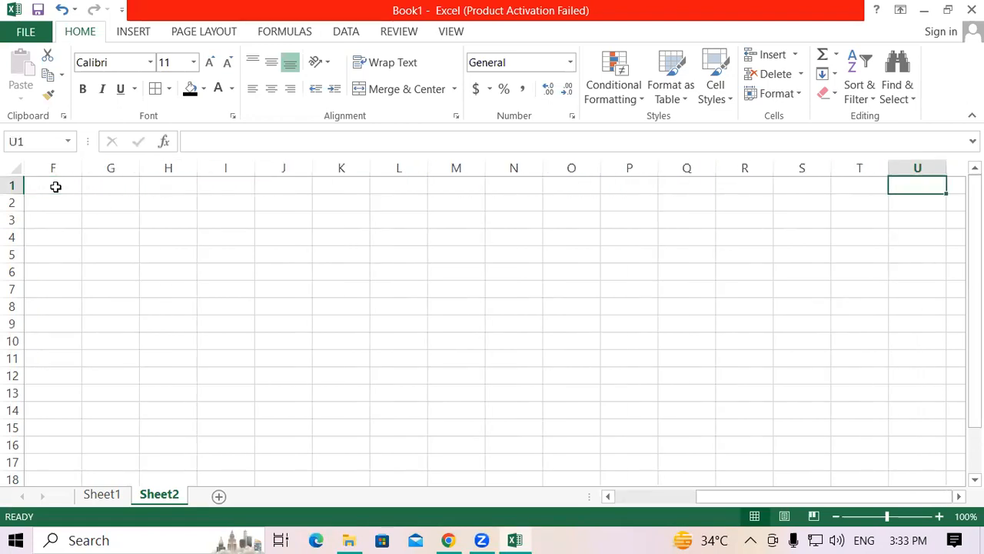
pyautogui.click(711, 253)
pyautogui.click(399, 239)
pyautogui.click(51, 329)
pyautogui.click(569, 343)
pyautogui.click(331, 269)
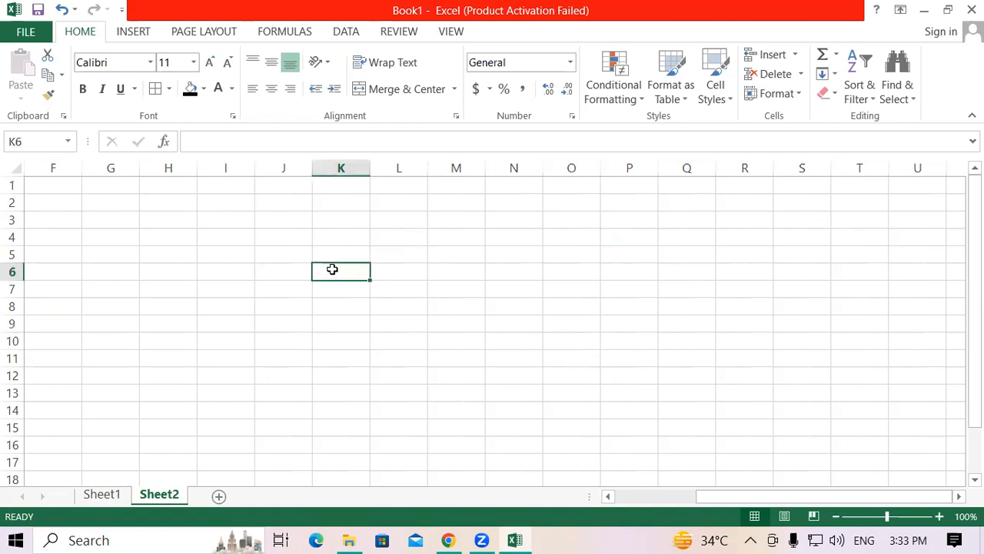
pyautogui.moveTo(714, 501); pyautogui.dragTo(617, 505)
pyautogui.click(290, 291)
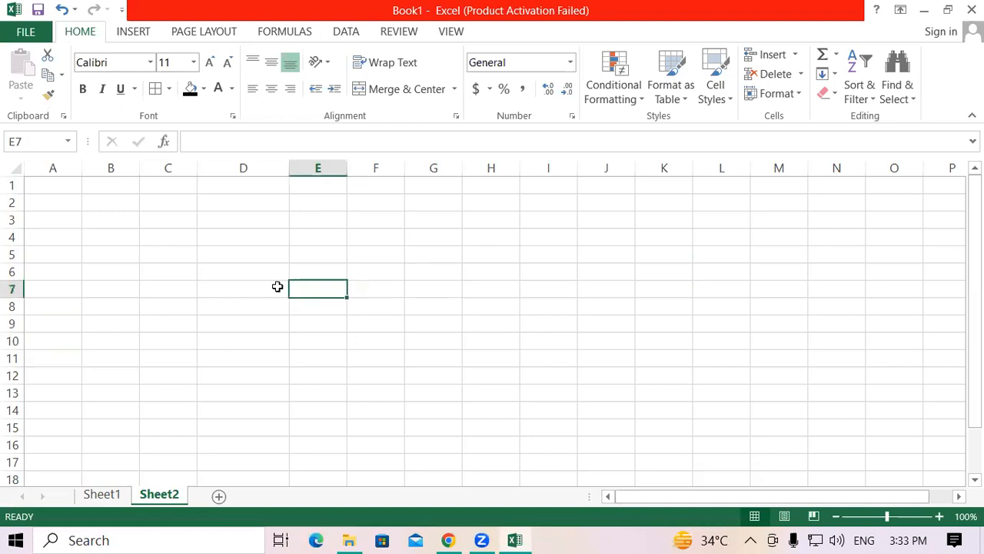
pyautogui.moveTo(46, 185); pyautogui.dragTo(586, 431)
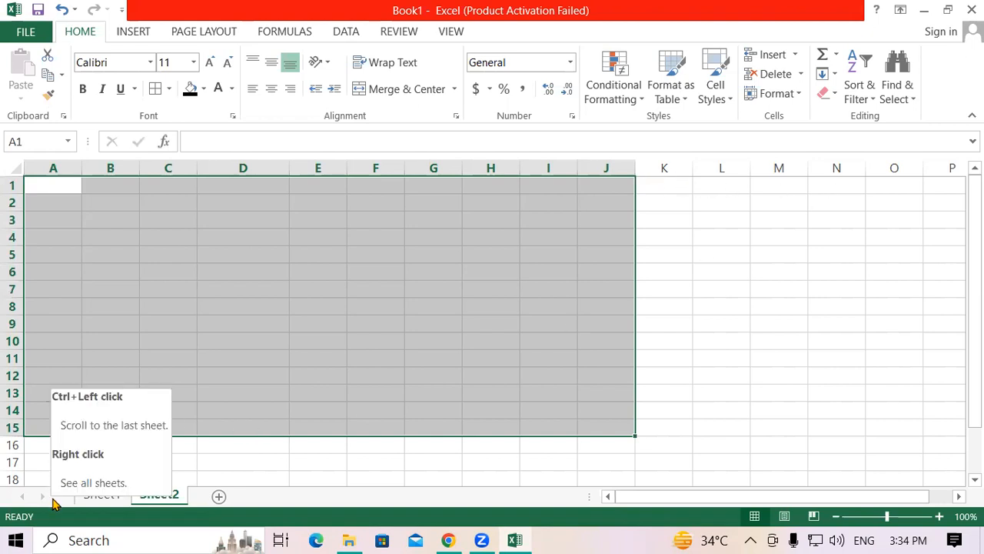
pyautogui.click(318, 364)
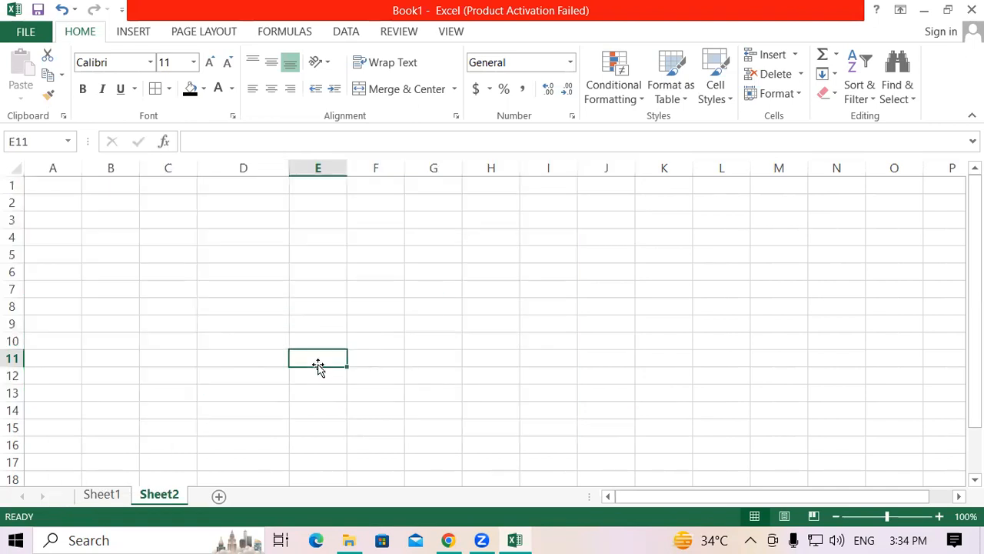
pyautogui.moveTo(48, 183); pyautogui.dragTo(726, 385)
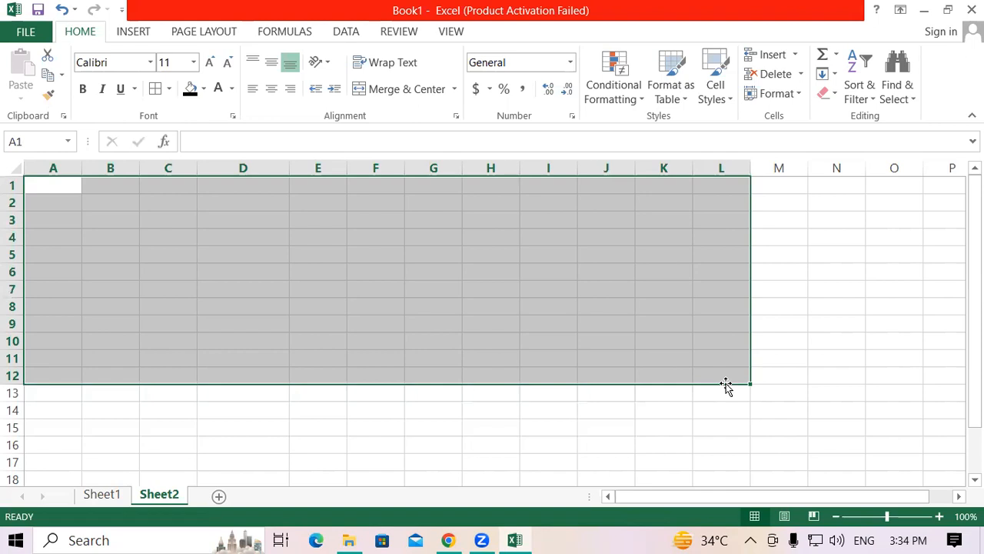
pyautogui.click(562, 422)
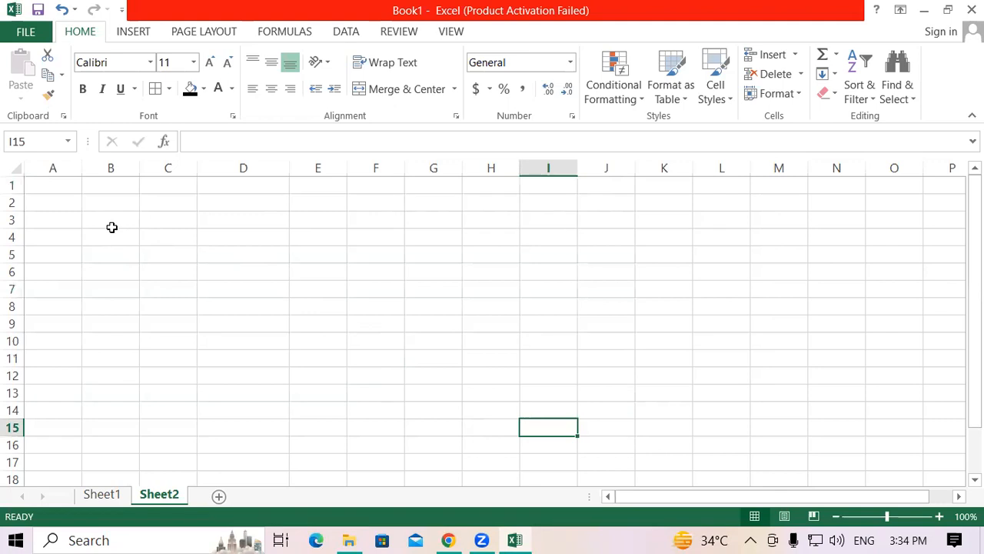
pyautogui.click(53, 179)
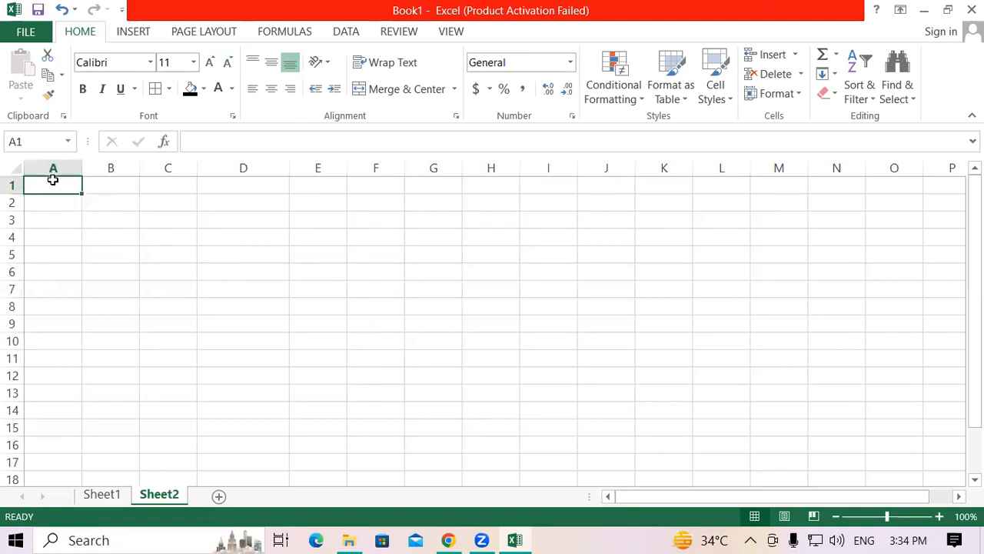
pyautogui.click(43, 426)
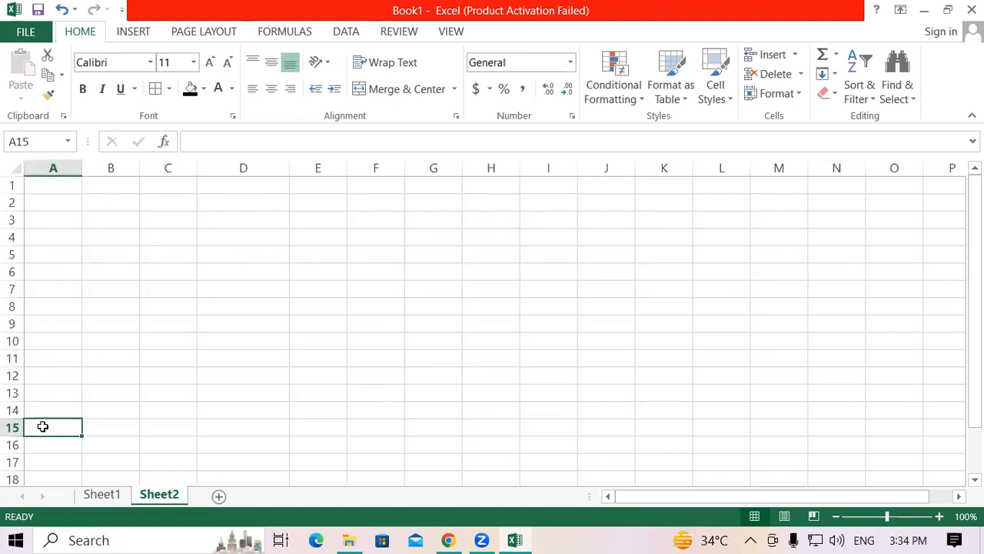
pyautogui.click(60, 182)
pyautogui.click(765, 186)
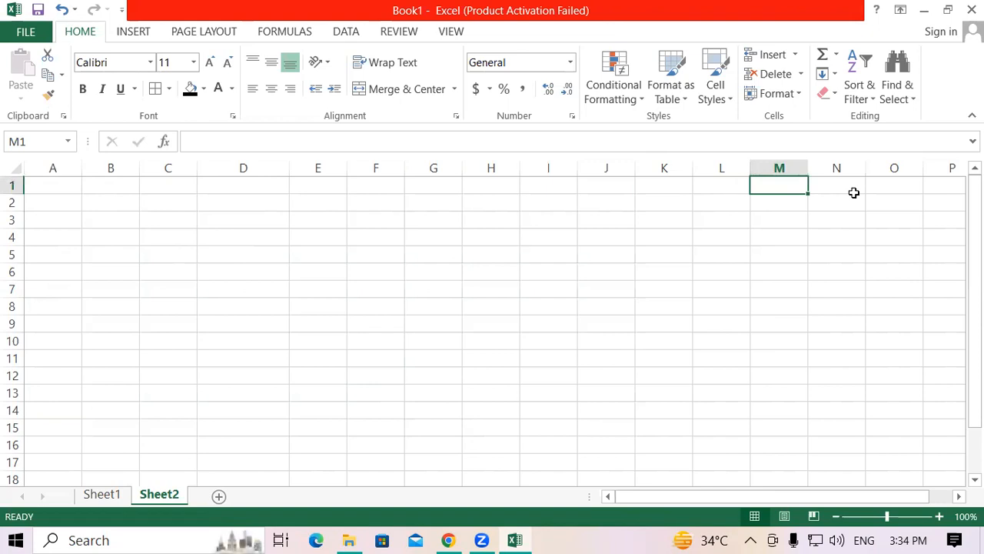
# Step: Set Sheet2's ScrollArea property to A15:M15 in the Visual Basic editor and return to the worksheet
pyautogui.rightClick(156, 497)
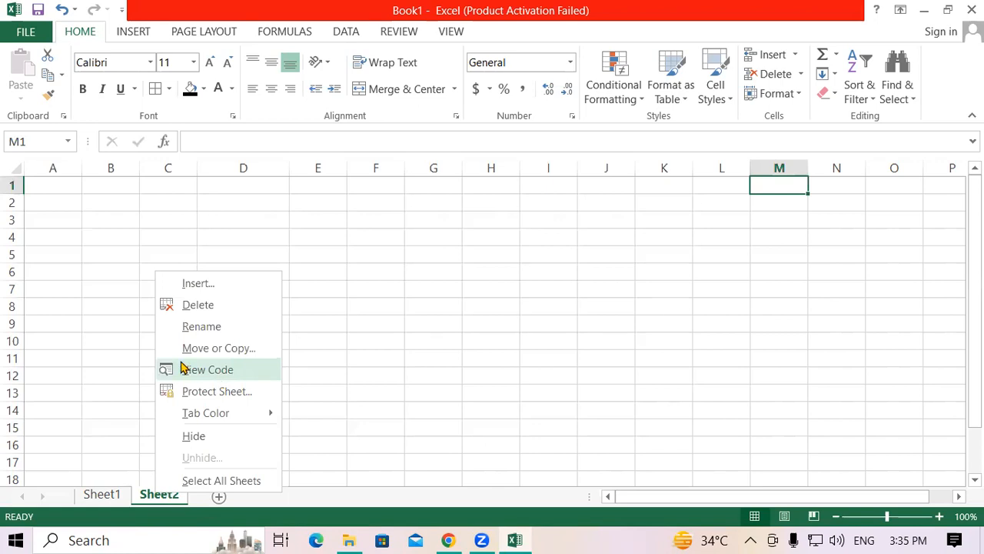
pyautogui.click(219, 372)
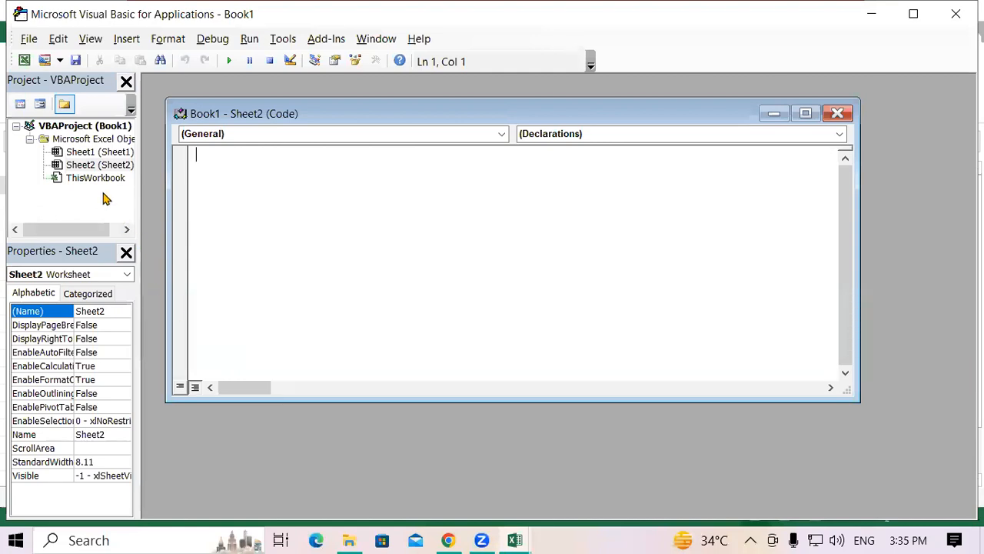
pyautogui.click(23, 450)
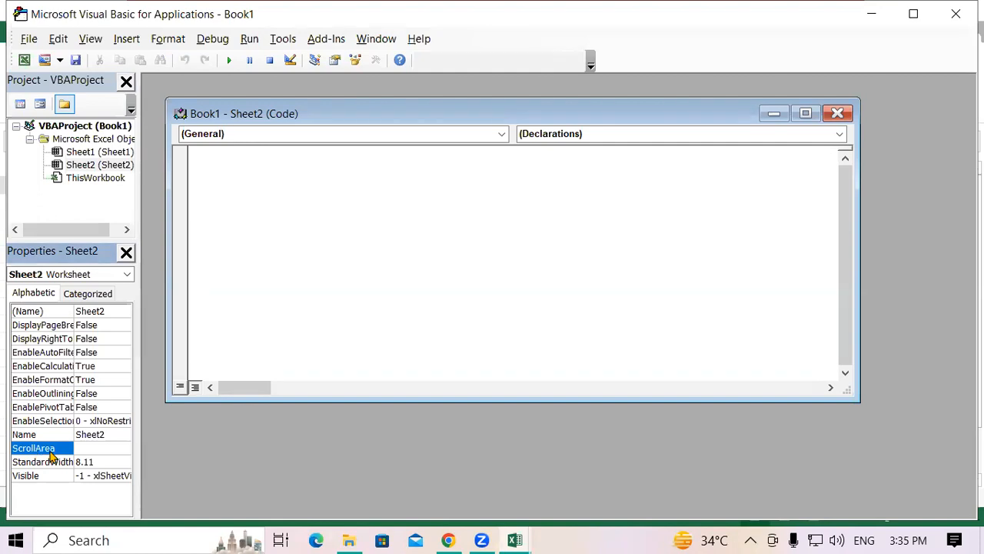
pyautogui.click(92, 450)
pyautogui.write('A15:M15')
pyautogui.click(954, 16)
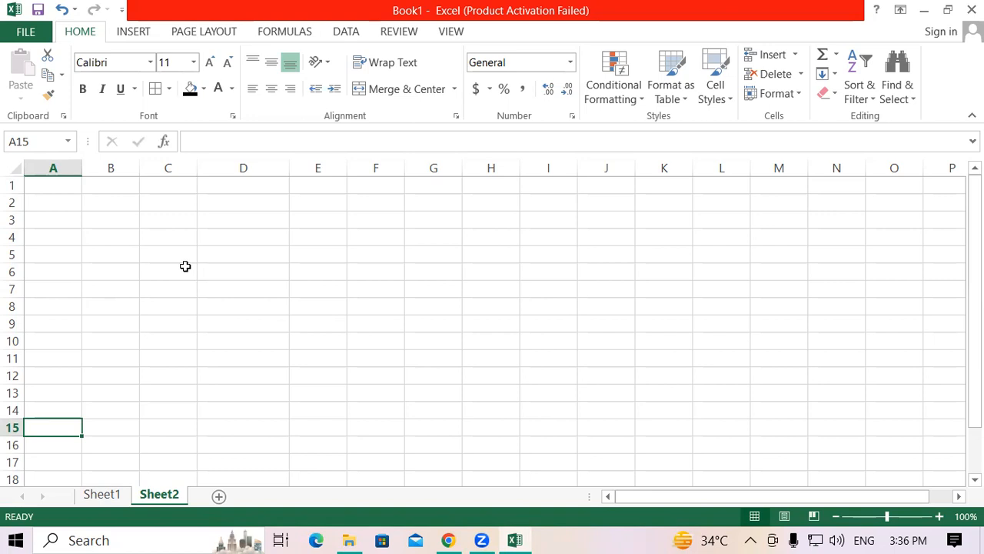
# Step: Check the scroll area restriction by selecting cells A15 through E15 along row 15
pyautogui.click(108, 431)
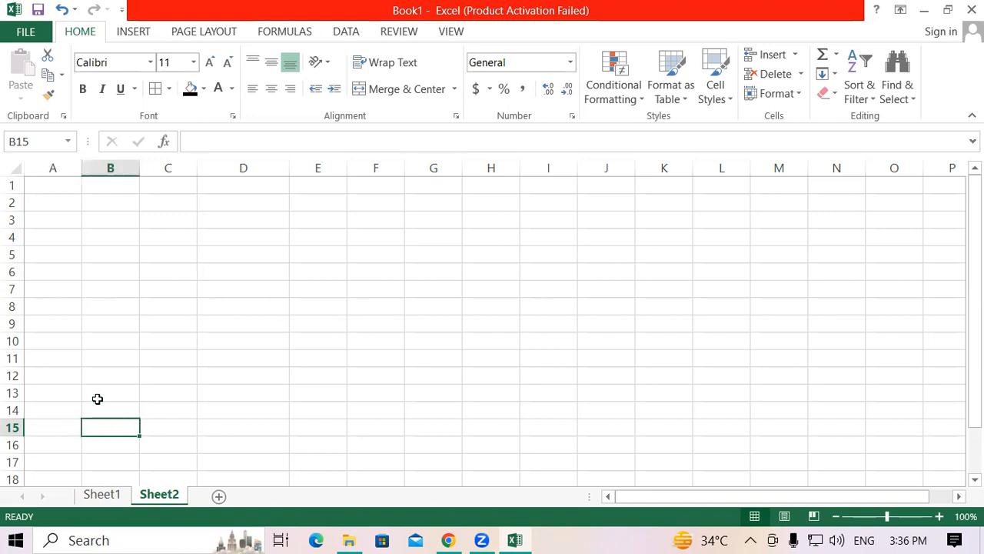
pyautogui.click(50, 432)
pyautogui.click(91, 425)
pyautogui.click(161, 425)
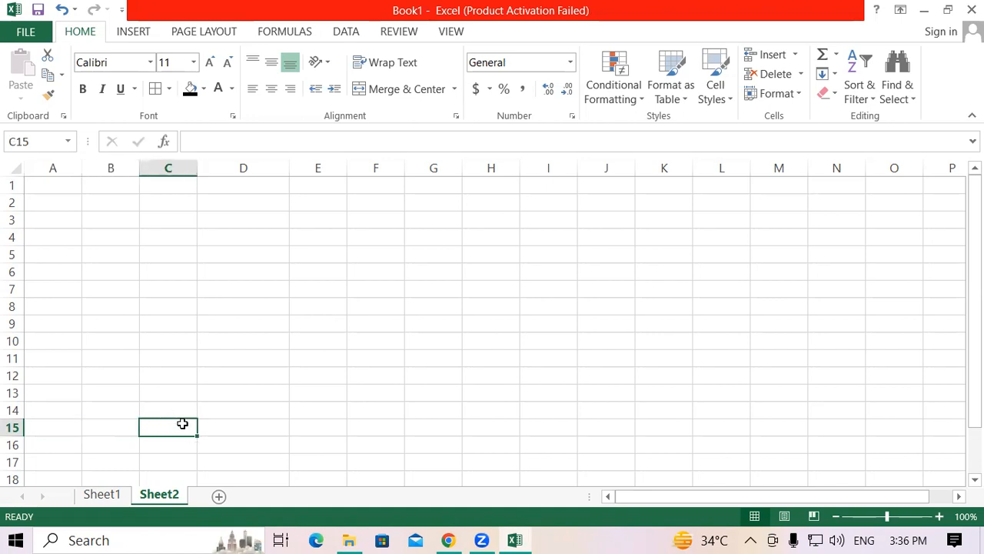
pyautogui.click(241, 424)
pyautogui.click(313, 427)
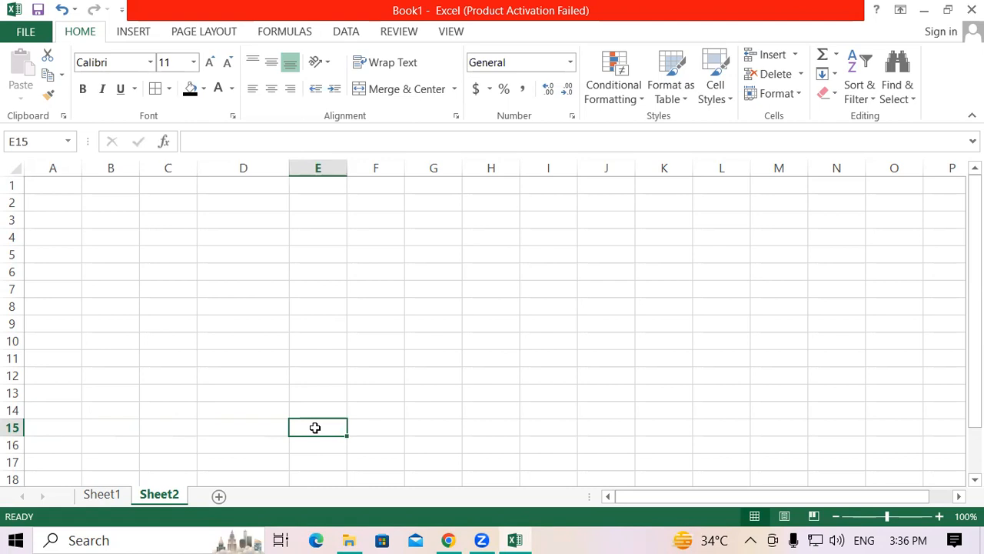
# Step: Replace Sheet2's ScrollArea value with A1:M15 in the Visual Basic editor and return to the worksheet
pyautogui.rightClick(156, 498)
pyautogui.click(207, 373)
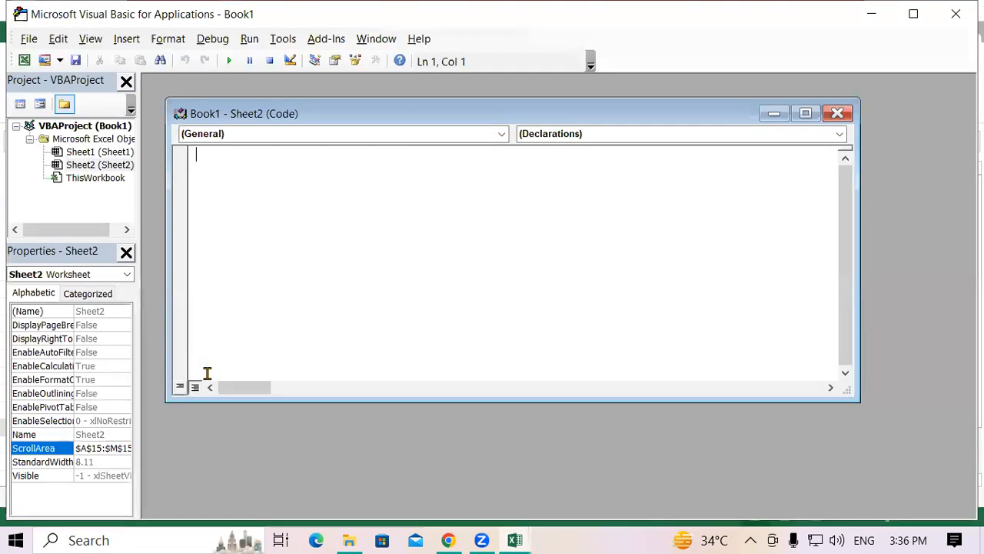
pyautogui.moveTo(77, 453); pyautogui.dragTo(227, 459)
pyautogui.press('Delete')
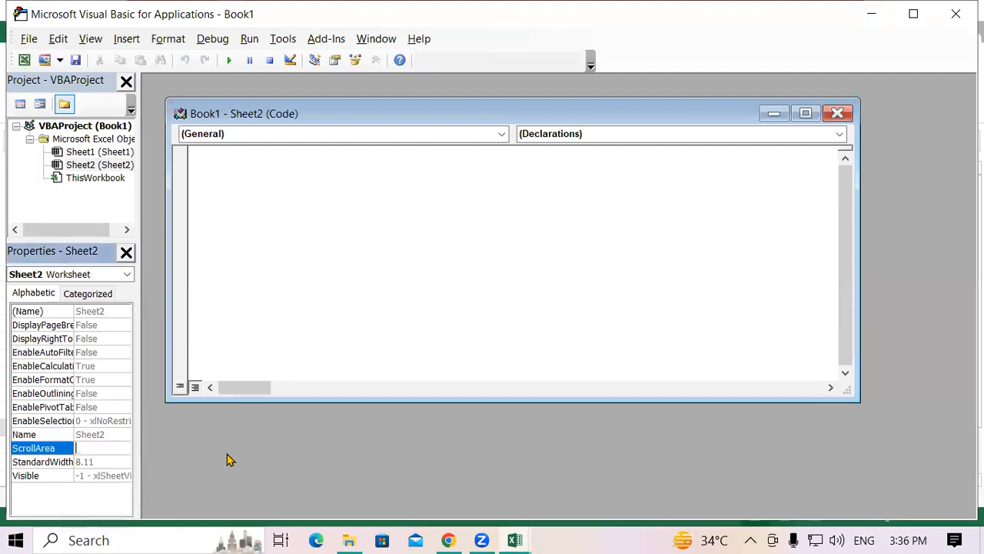
pyautogui.write('A1:m')
pyautogui.press('BackSpace')
pyautogui.write('M15')
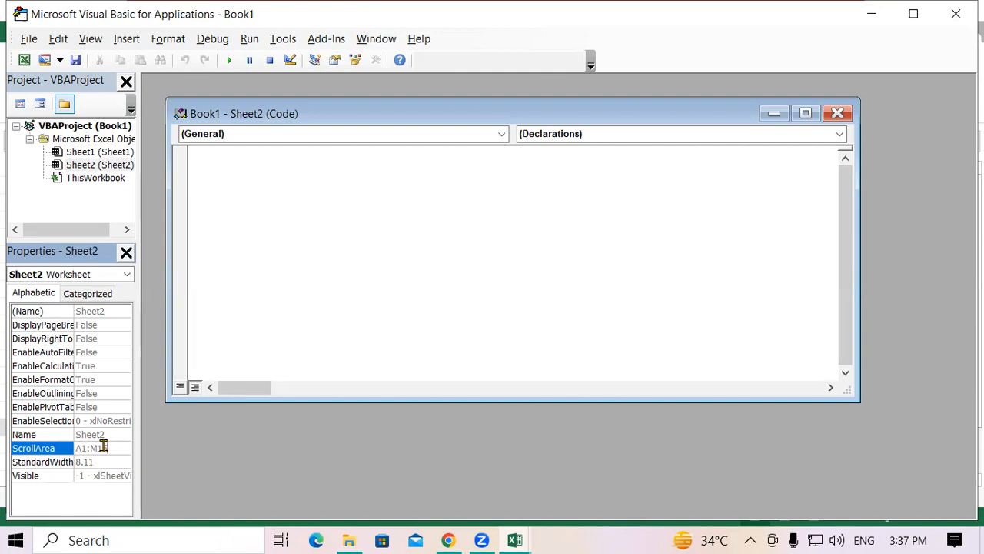
pyautogui.click(956, 14)
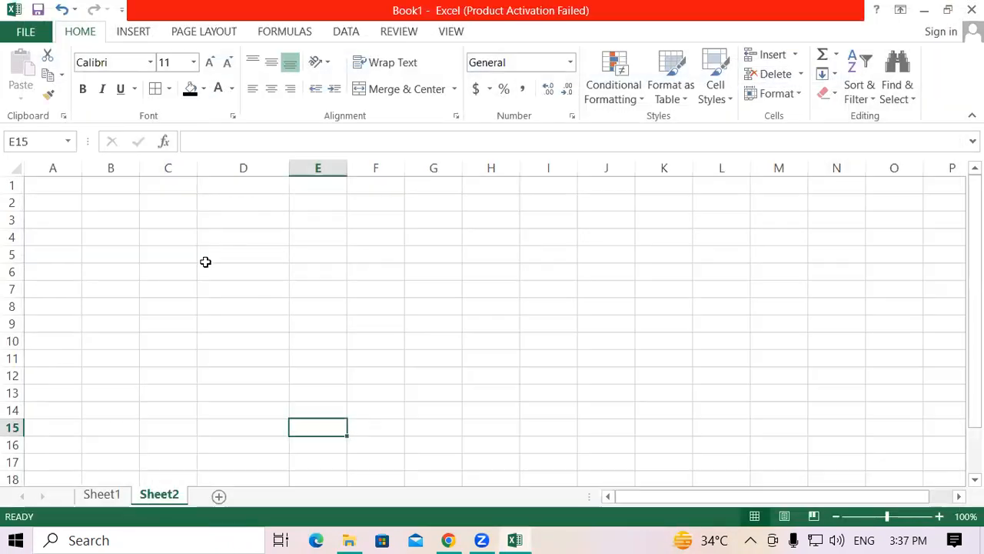
# Step: Test the A1:M15 scroll area by moving the active cell along row 1, down column A and across to column M
pyautogui.click(63, 196)
pyautogui.click(68, 185)
pyautogui.click(168, 186)
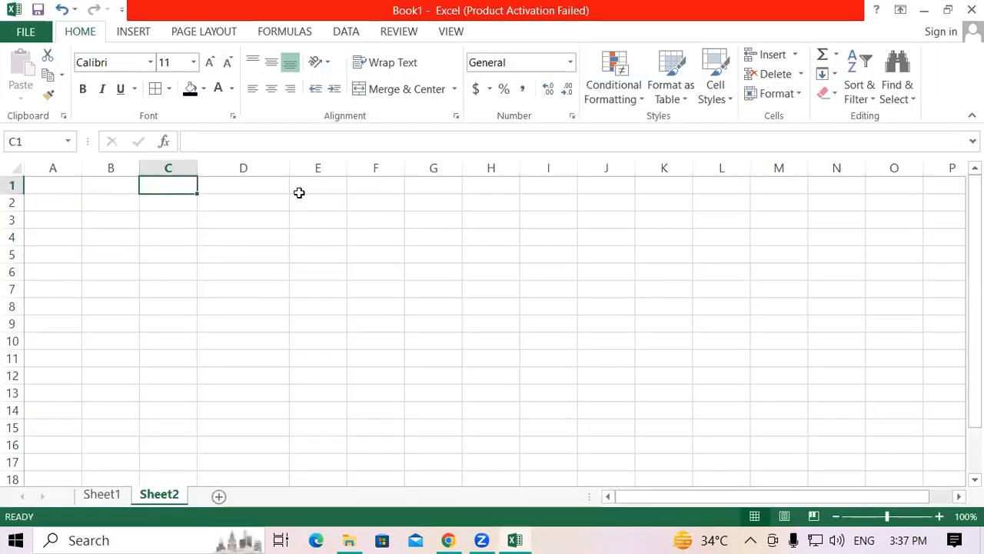
pyautogui.click(312, 188)
pyautogui.click(475, 189)
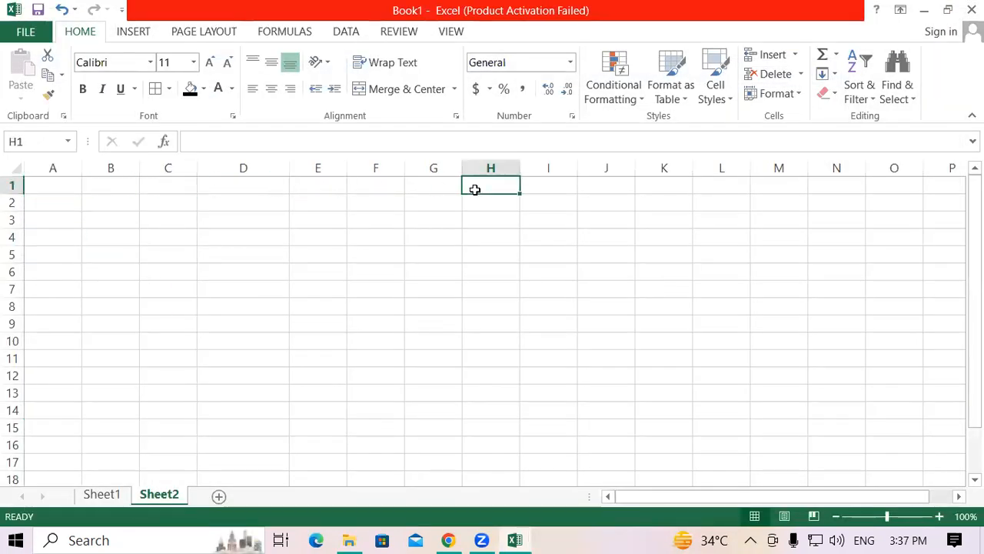
pyautogui.click(49, 185)
pyautogui.press('Down')
pyautogui.press('Down')
pyautogui.press('Down')
pyautogui.press('Down')
pyautogui.press('Down')
pyautogui.press('Down')
pyautogui.press('Down')
pyautogui.press('Down')
pyautogui.press('Down')
pyautogui.press('Down')
pyautogui.press('Down')
pyautogui.press('Down')
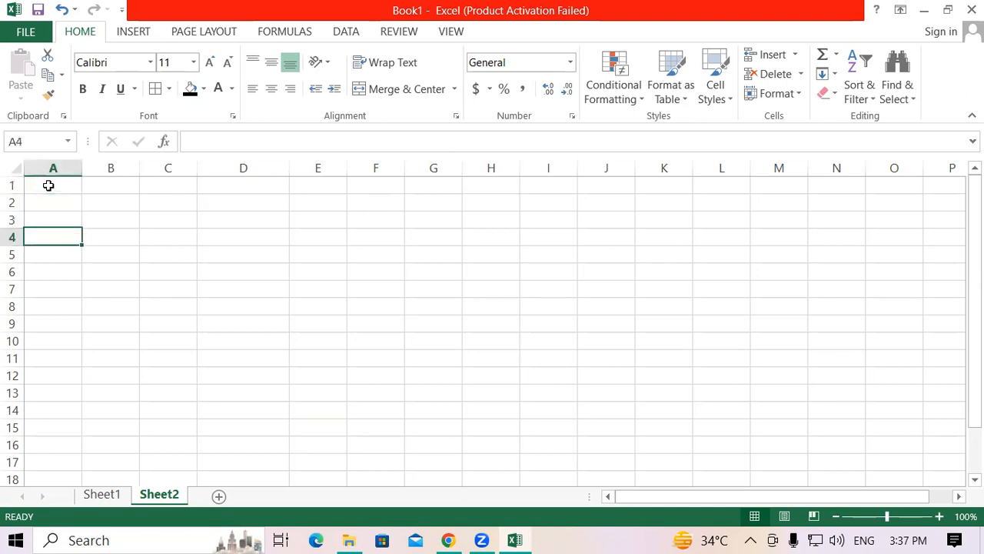
pyautogui.press('Down')
pyautogui.press('Down')
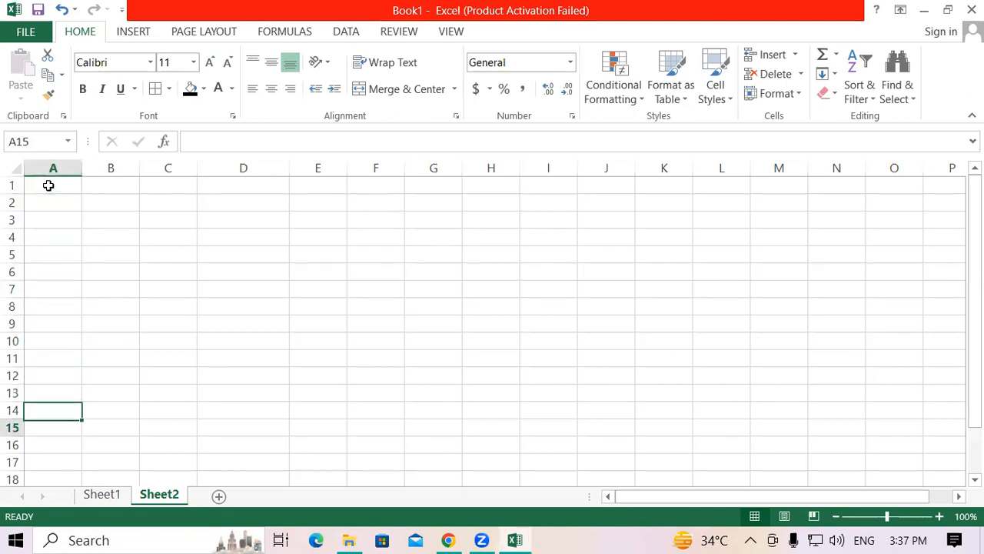
pyautogui.hotkey('ctrl', 'Home')
pyautogui.press('Right')
pyautogui.press('Down')
pyautogui.press('Down')
pyautogui.press('Down')
pyautogui.press('Down')
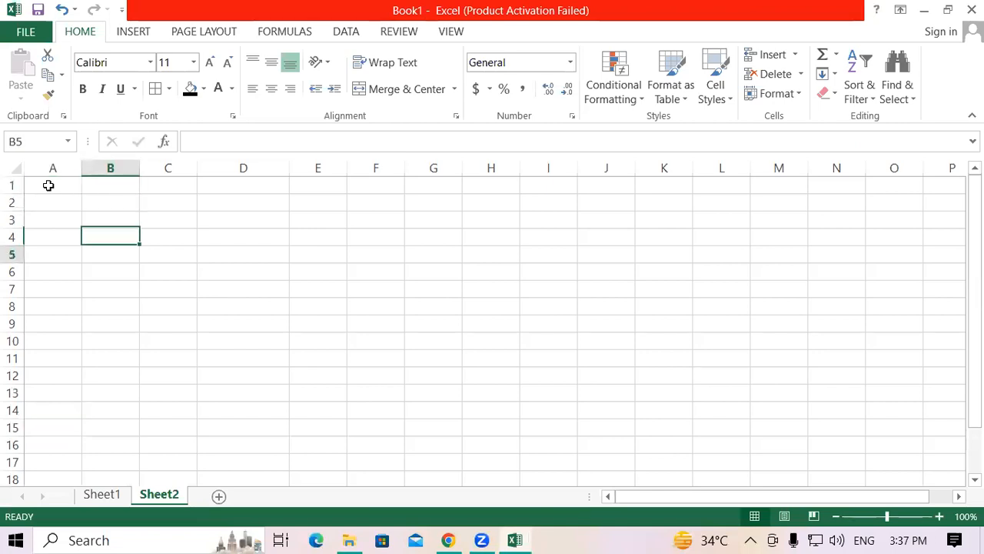
pyautogui.press('Right')
pyautogui.press('Right')
pyautogui.press('Down')
pyautogui.press('Right')
pyautogui.press('Right')
pyautogui.press('Right')
pyautogui.press('Right')
pyautogui.press('Right')
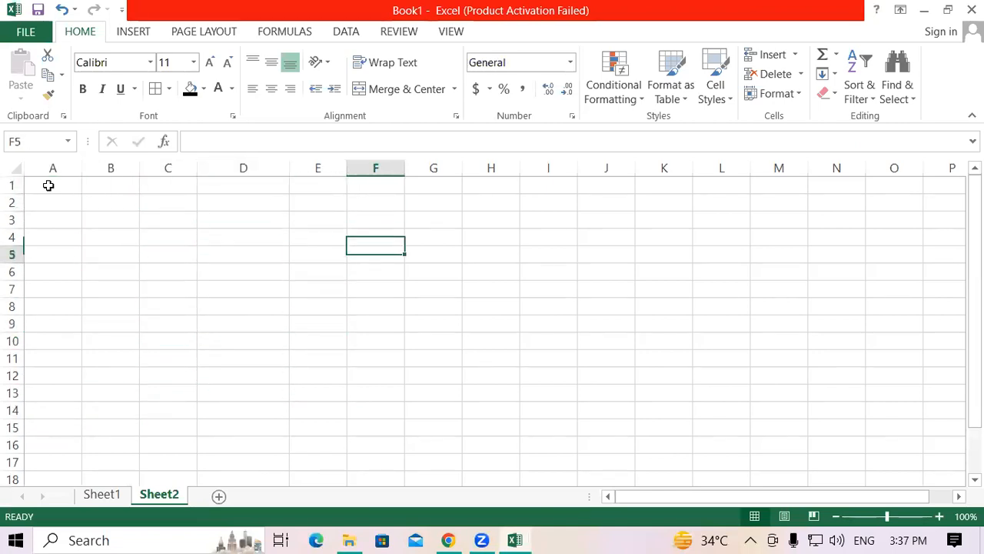
pyautogui.press('Down')
pyautogui.press('Right')
pyautogui.press('Right')
pyautogui.press('Right')
pyautogui.press('Right')
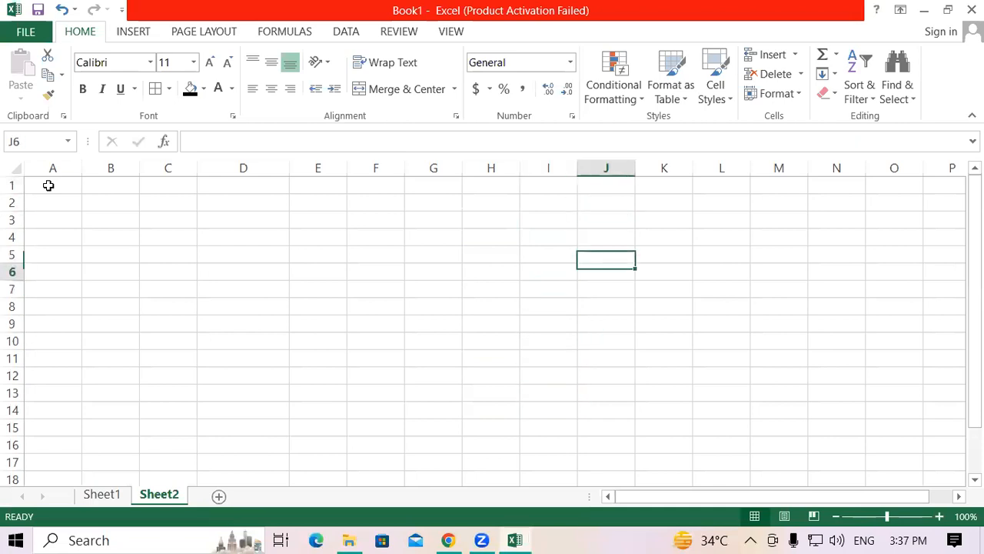
pyautogui.press('Down')
pyautogui.press('Home')
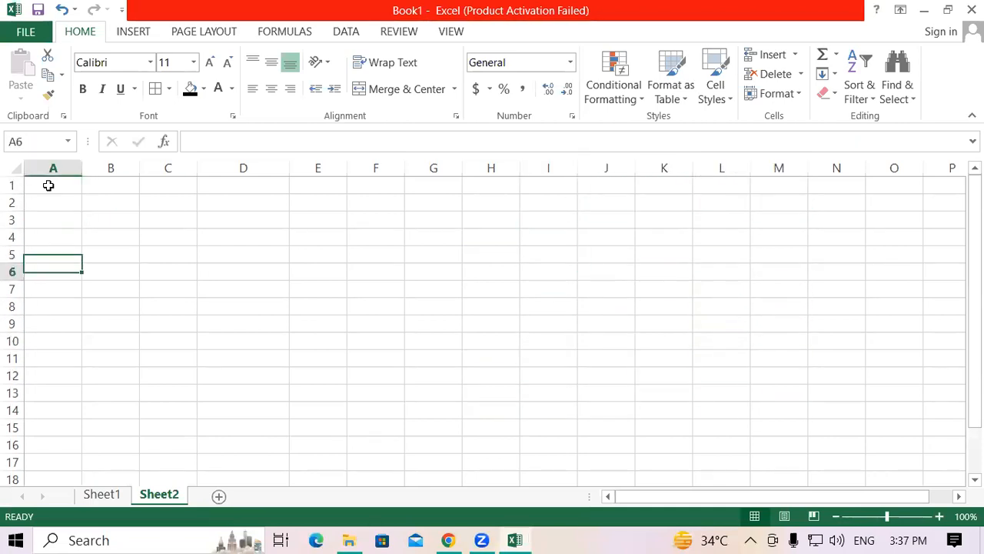
pyautogui.press('Right')
pyautogui.press('Right')
pyautogui.press('Right')
pyautogui.press('Down')
pyautogui.press('Right')
pyautogui.press('Up')
pyautogui.press('Right')
pyautogui.press('Up')
pyautogui.press('Right')
pyautogui.press('Down')
pyautogui.press('Right')
pyautogui.press('Down')
pyautogui.press('Right')
pyautogui.press('Up')
pyautogui.press('Right')
pyautogui.press('Down')
pyautogui.press('Right')
pyautogui.press('Up')
pyautogui.press('Right')
pyautogui.press('Down')
pyautogui.press('Right')
pyautogui.press('Up')
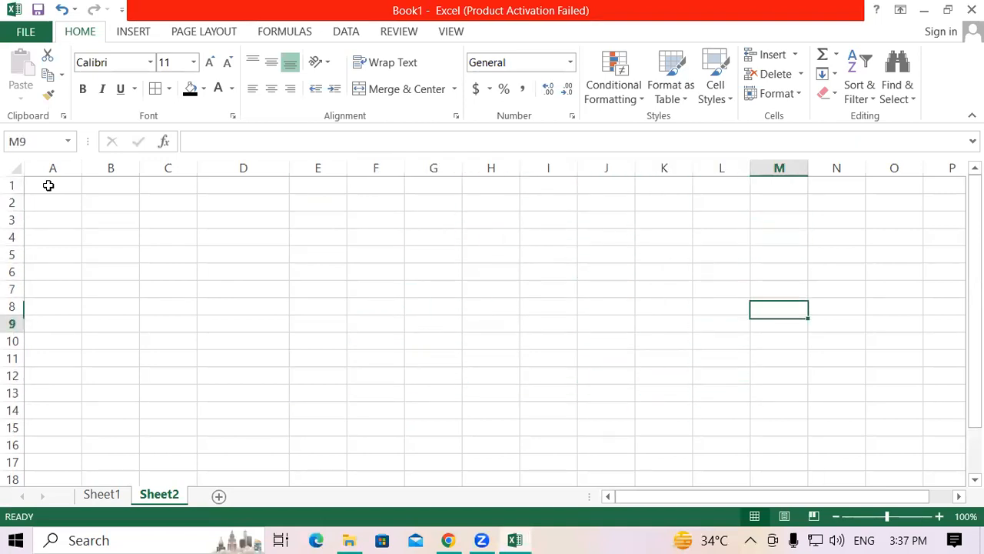
pyautogui.press('Home')
pyautogui.press('Up')
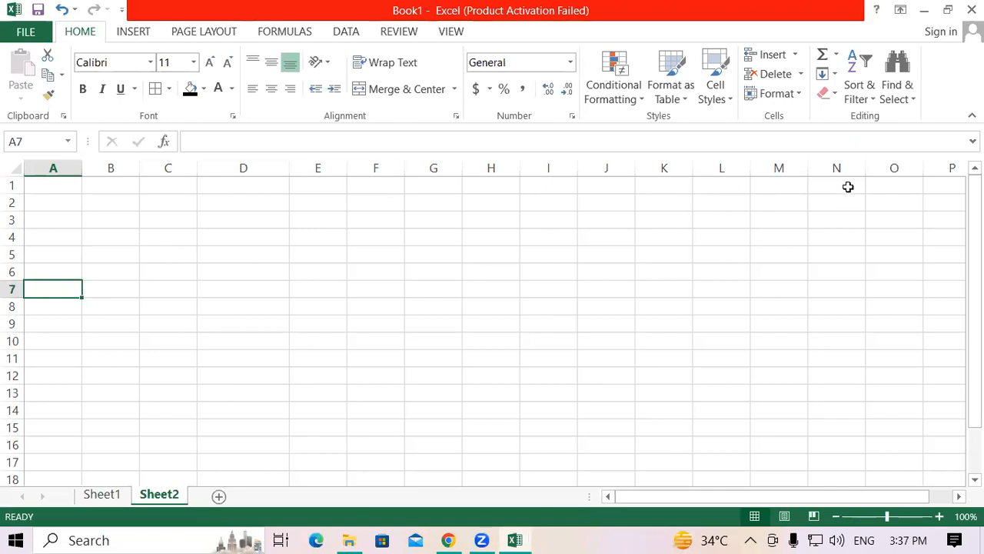
# Step: Check cell selection at scattered places within the allowed area, including cells in columns A, B, D and G
pyautogui.click(28, 424)
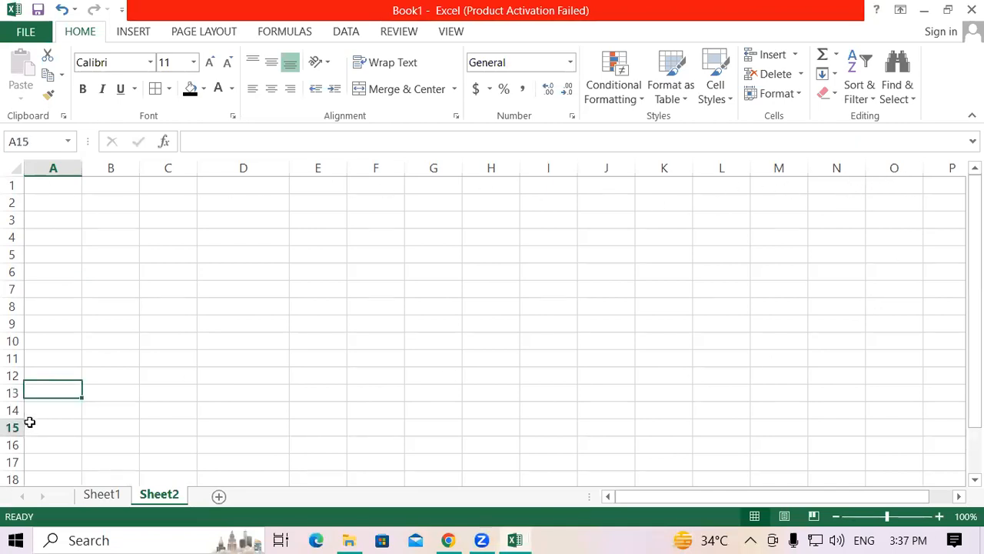
pyautogui.click(258, 325)
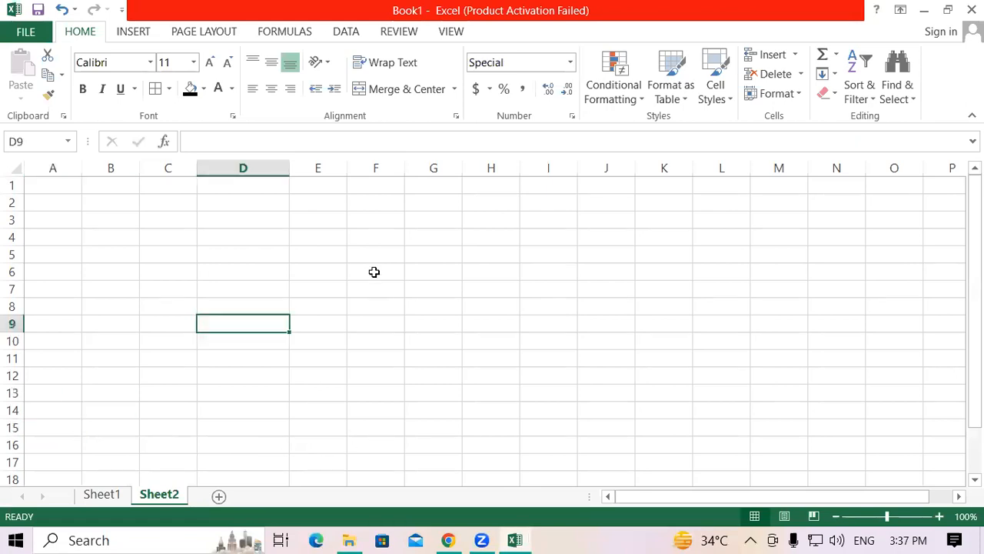
pyautogui.click(374, 272)
pyautogui.click(492, 255)
pyautogui.click(595, 320)
pyautogui.moveTo(478, 339); pyautogui.dragTo(445, 339)
pyautogui.click(212, 320)
pyautogui.click(181, 255)
pyautogui.click(276, 235)
pyautogui.click(433, 237)
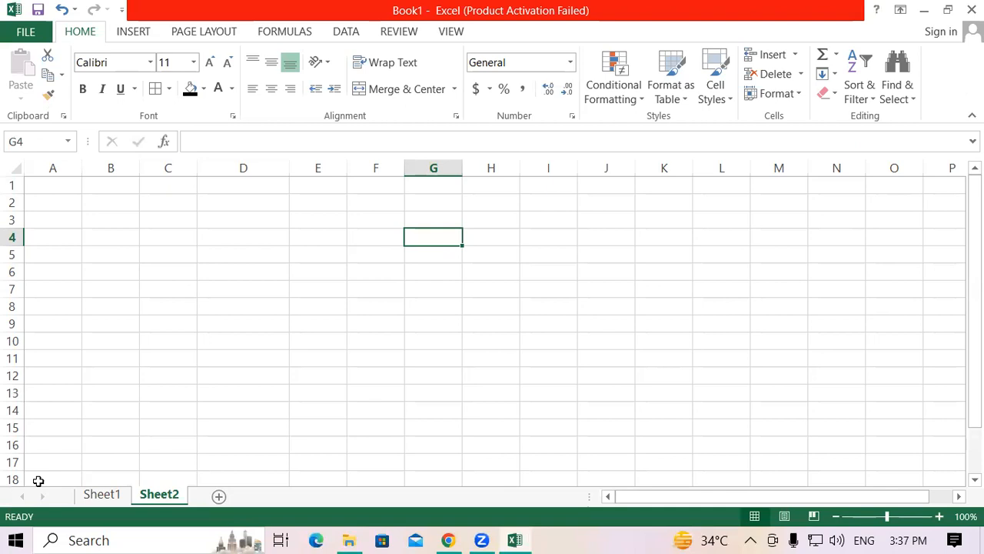
pyautogui.press('BackSpace')
pyautogui.click(92, 326)
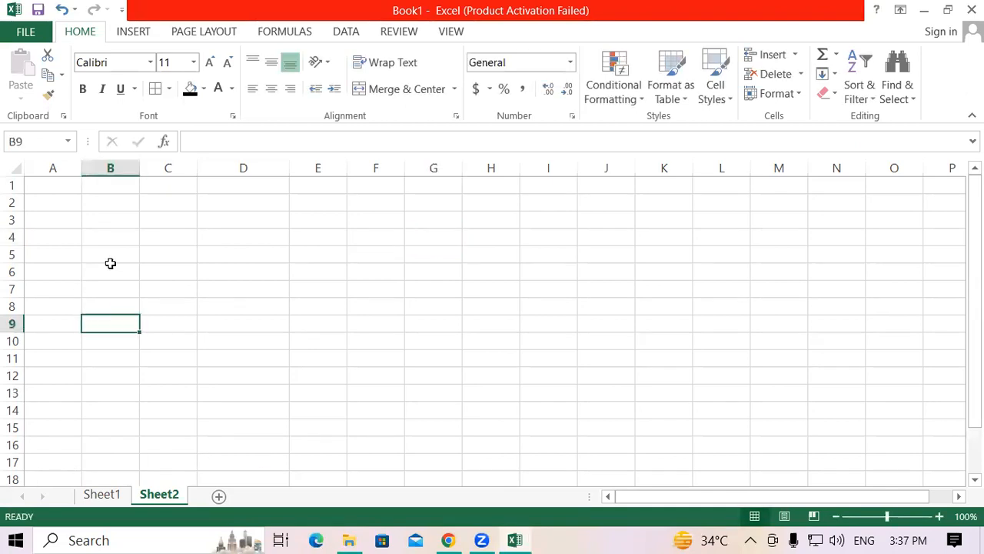
pyautogui.click(110, 260)
pyautogui.moveTo(270, 257); pyautogui.dragTo(327, 254)
pyautogui.click(427, 251)
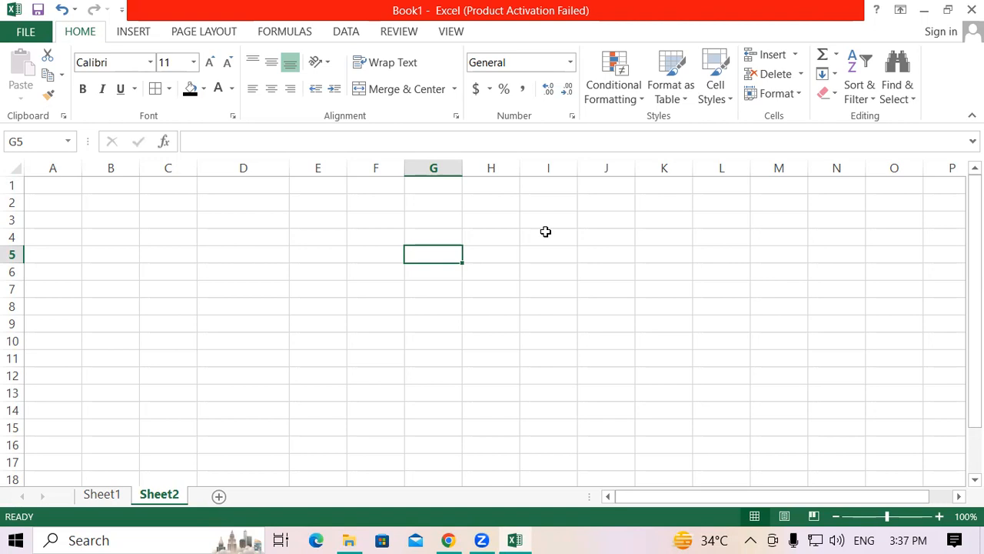
pyautogui.click(118, 265)
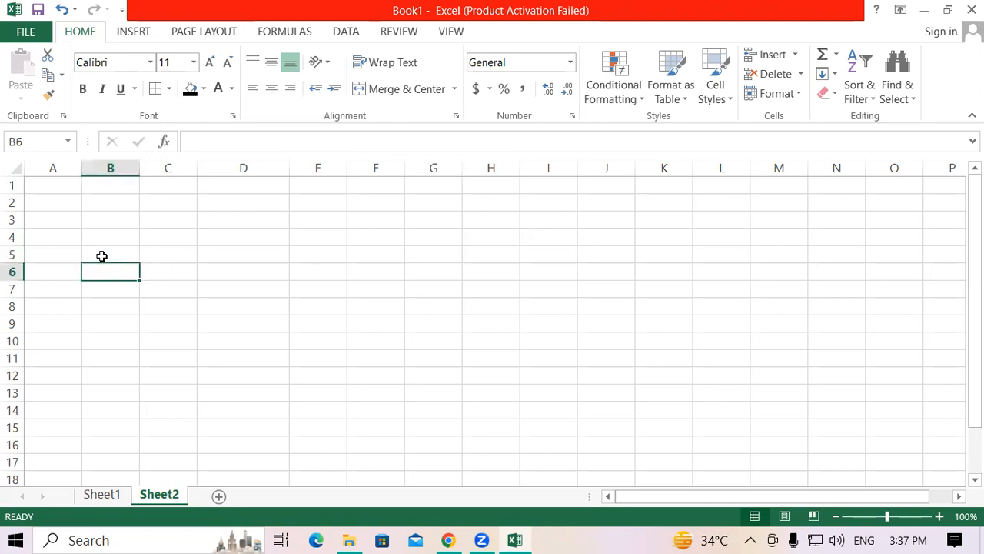
pyautogui.click(86, 243)
pyautogui.press('Right')
pyautogui.press('Right')
pyautogui.press('Right')
pyautogui.click(112, 290)
pyautogui.click(43, 202)
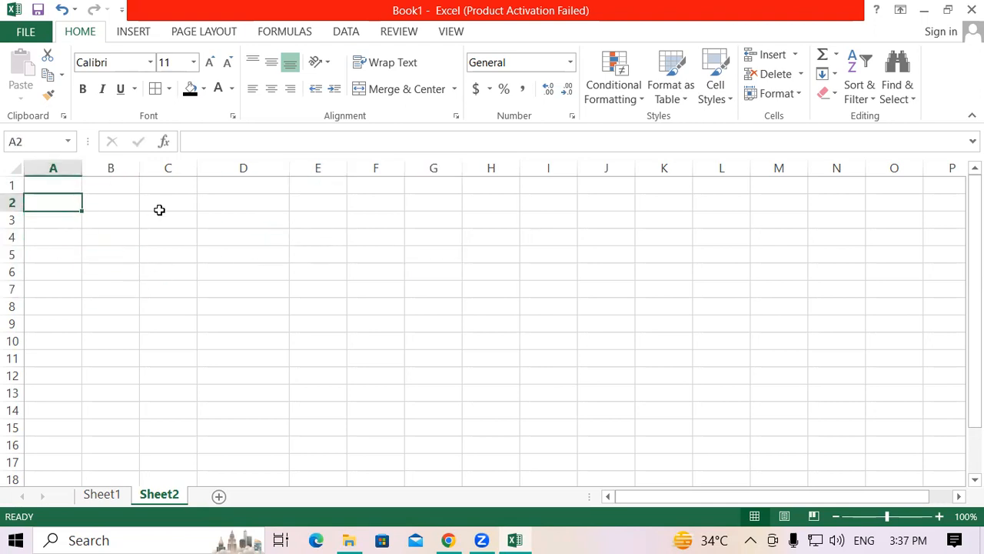
pyautogui.click(201, 222)
pyautogui.click(51, 200)
pyautogui.click(99, 323)
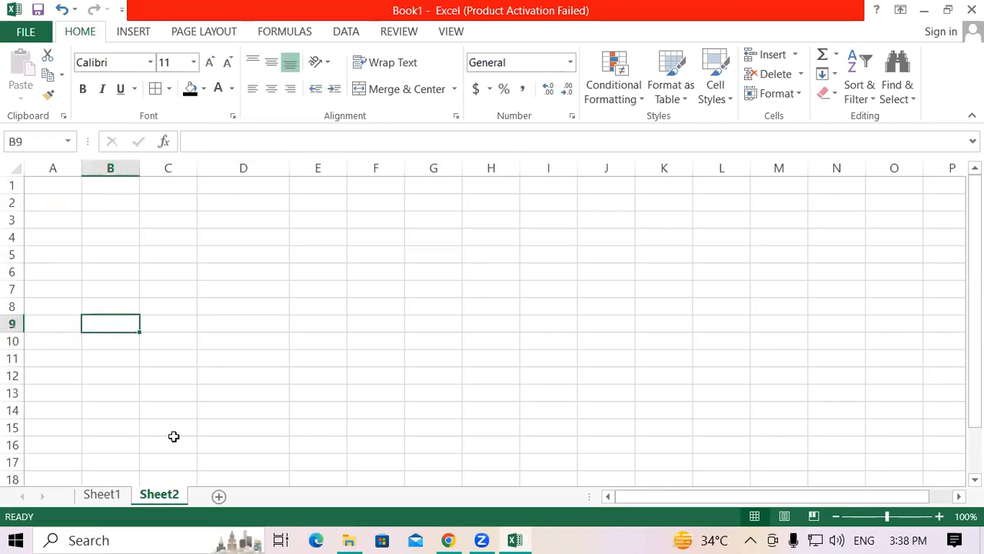
# Step: Replace Sheet2's ScrollArea value with A1:C10 in the Visual Basic editor and return to the worksheet
pyautogui.rightClick(158, 494)
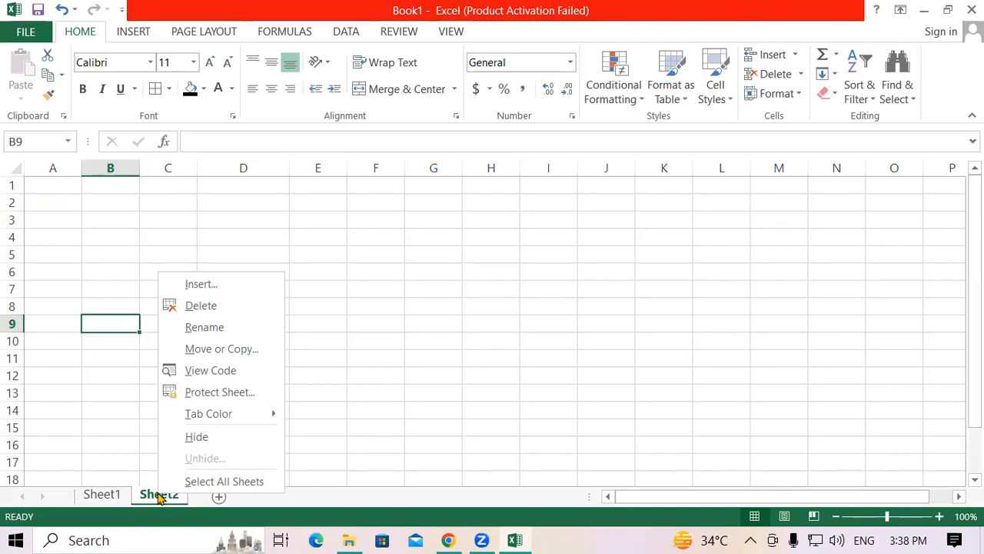
pyautogui.click(199, 370)
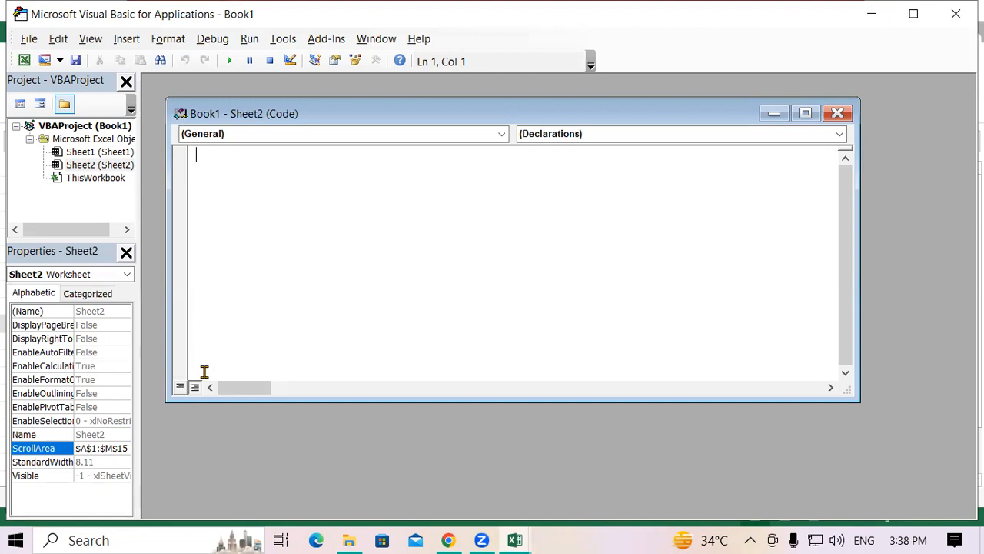
pyautogui.click(126, 447)
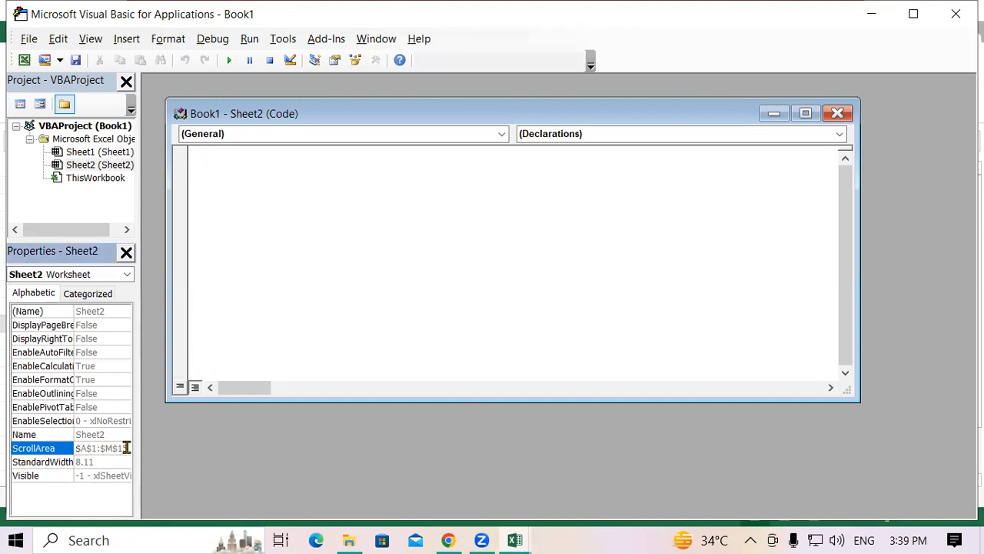
pyautogui.click(53, 449)
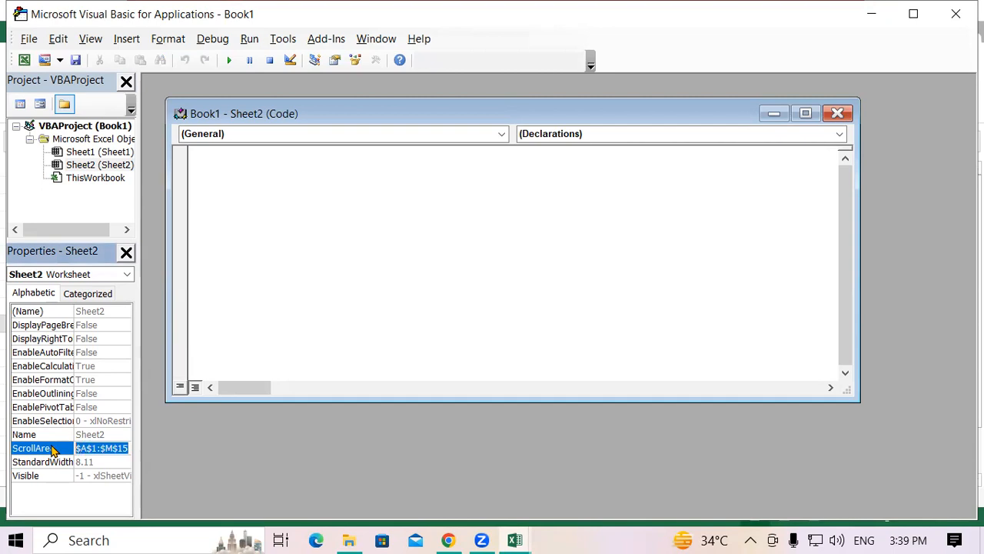
pyautogui.write('A1')
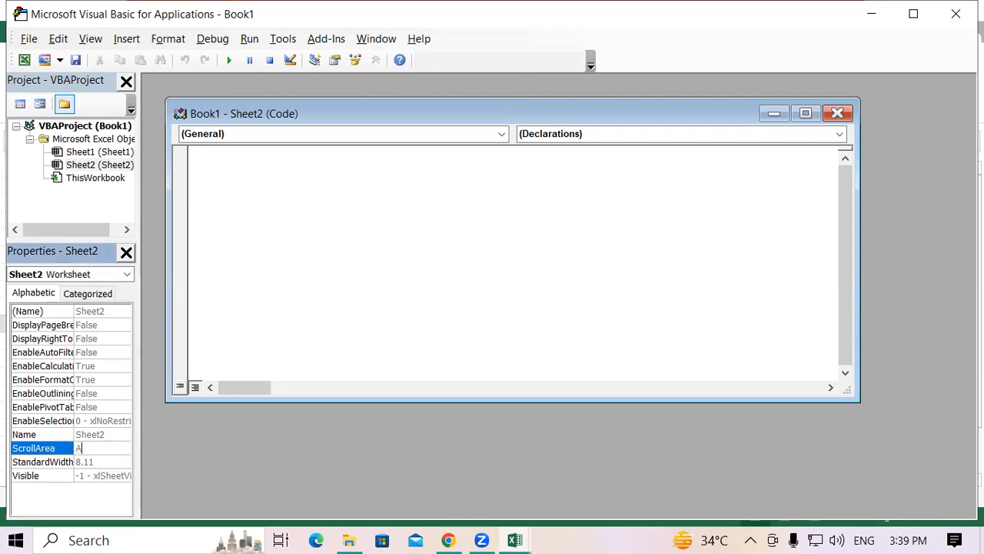
pyautogui.write(':')
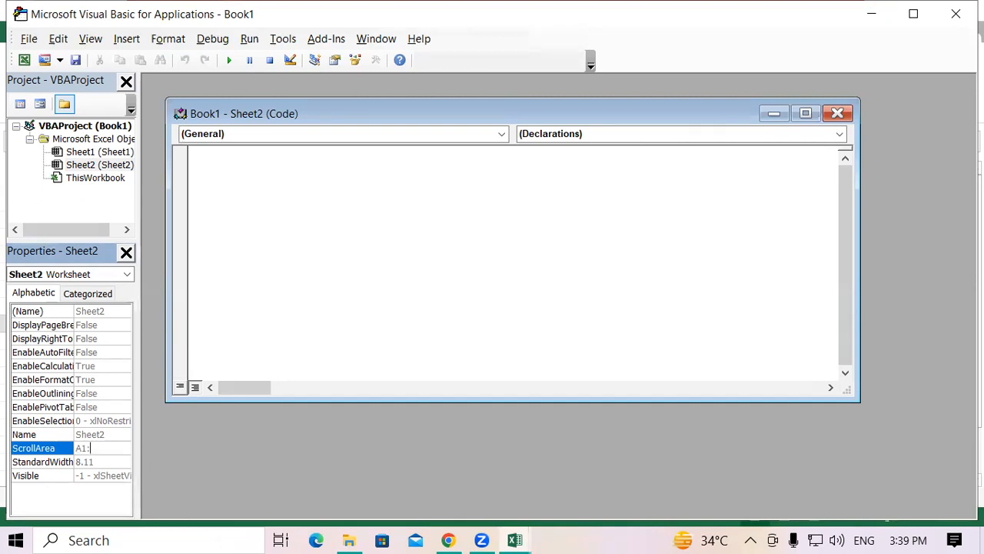
pyautogui.write('C')
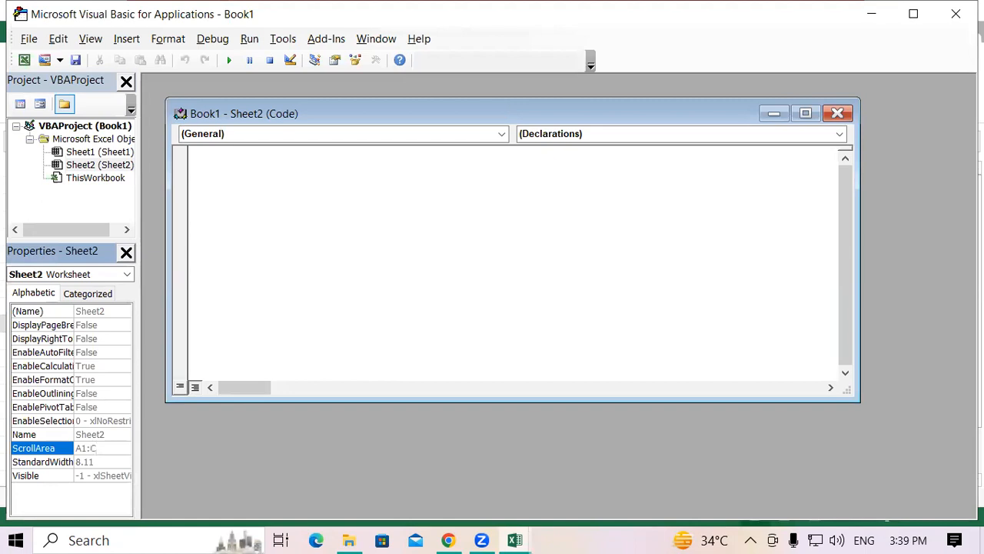
pyautogui.write('10')
pyautogui.click(955, 14)
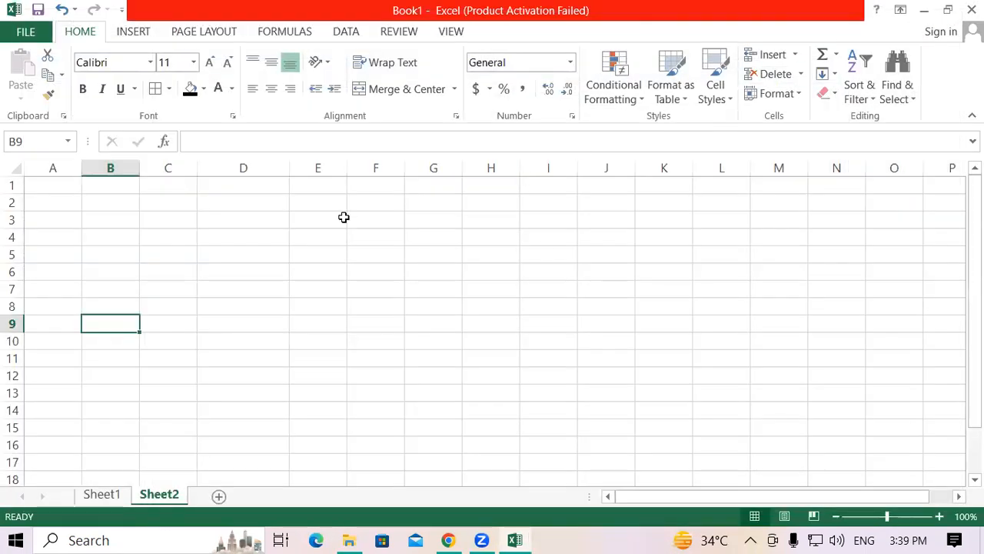
# Step: Test the A1:C10 scroll area by selecting cells in columns A and B and moving the active cell down column A
pyautogui.click(56, 229)
pyautogui.click(88, 303)
pyautogui.click(73, 322)
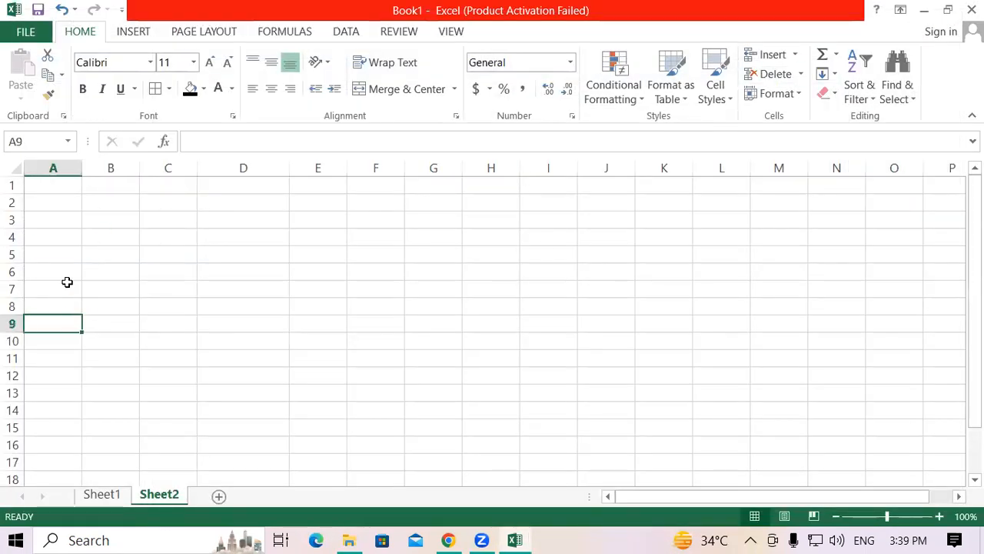
pyautogui.click(57, 178)
pyautogui.press('Down')
pyautogui.press('Down')
pyautogui.press('Down')
pyautogui.press('Down')
pyautogui.press('Down')
pyautogui.press('Down')
pyautogui.press('Down')
pyautogui.press('Down')
pyautogui.press('Down')
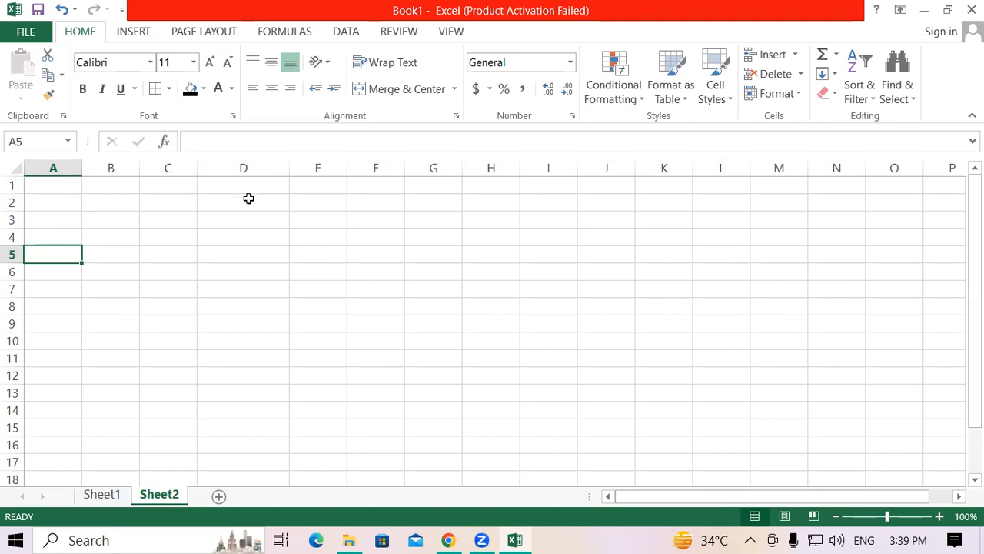
# Step: Insert a new blank worksheet directly after Sheet1
pyautogui.click(98, 496)
pyautogui.click(218, 495)
pyautogui.click(168, 275)
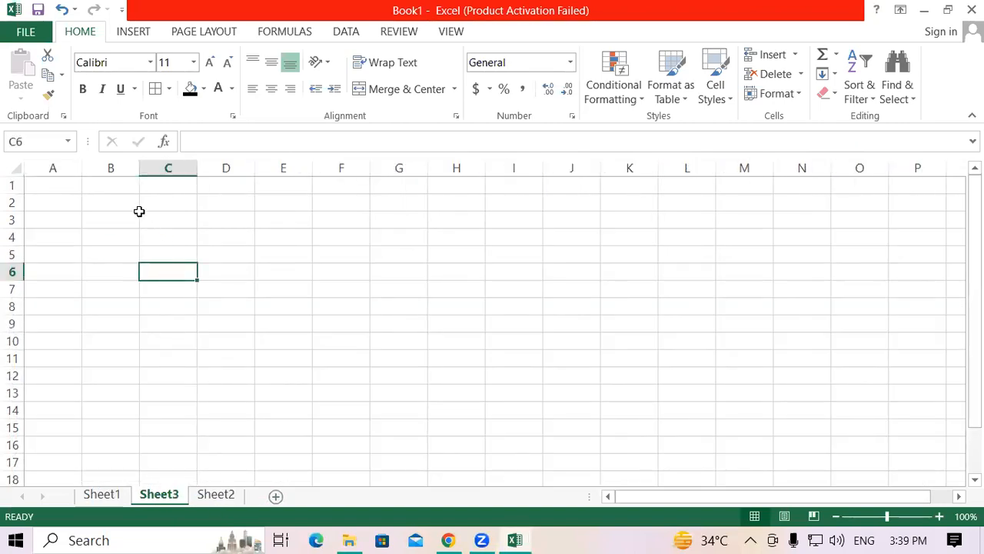
# Step: Enter sample text in the new sheet: ere in D4, rt in F9, and rtr in C7, E8, C11 and F12
pyautogui.click(244, 238)
pyautogui.write('ere')
pyautogui.click(187, 290)
pyautogui.write('rtr')
pyautogui.click(285, 304)
pyautogui.write('rtr')
pyautogui.click(189, 356)
pyautogui.write('rtr')
pyautogui.click(329, 329)
pyautogui.write('rt')
pyautogui.click(327, 373)
pyautogui.write('rtr')
# Step: Enter the sample text rtrt in cells F11, G6, G9 and F6
pyautogui.click(422, 306)
pyautogui.click(369, 363)
pyautogui.write('rtrt')
pyautogui.click(380, 273)
pyautogui.write('rtrt')
pyautogui.click(399, 323)
pyautogui.write('rtrt')
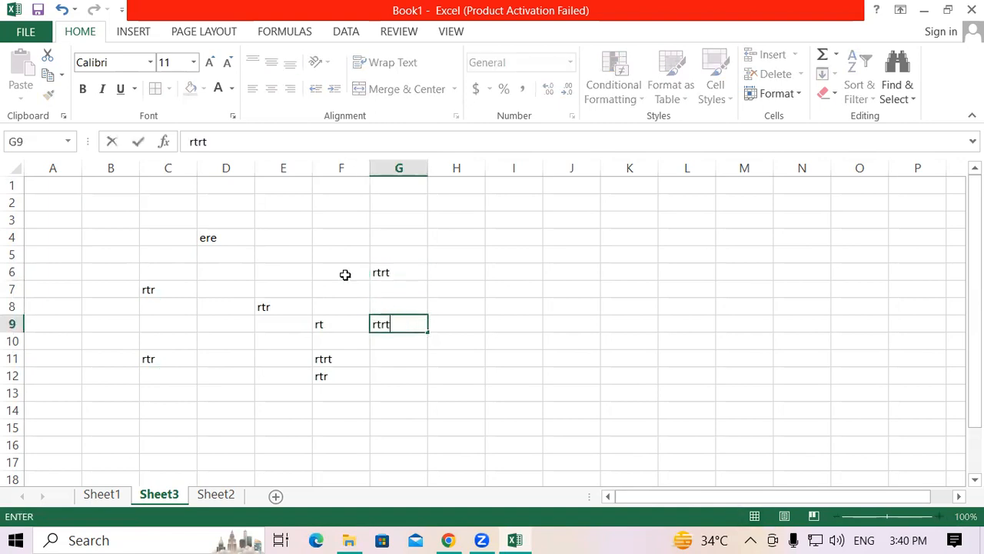
pyautogui.click(345, 274)
pyautogui.write('rtrt')
pyautogui.click(361, 308)
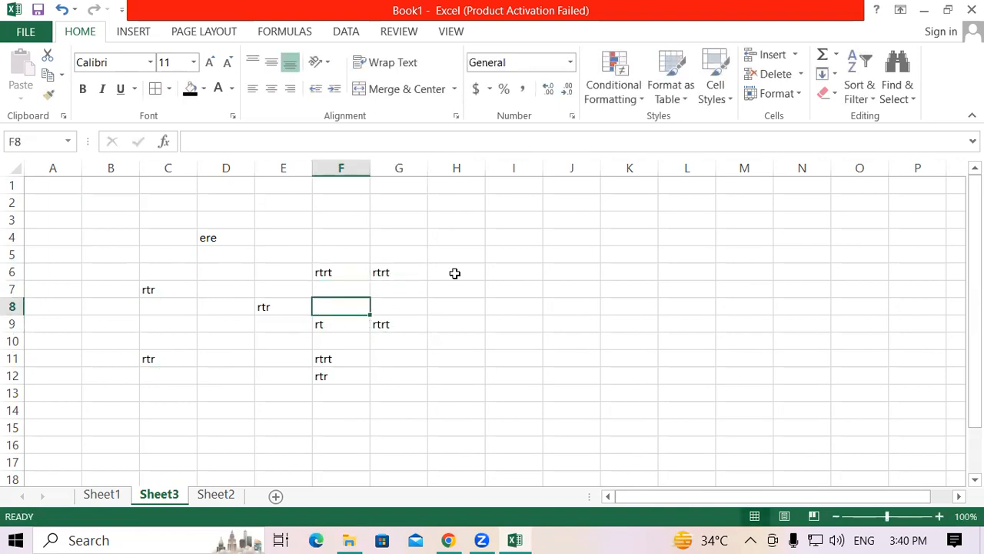
pyautogui.click(454, 273)
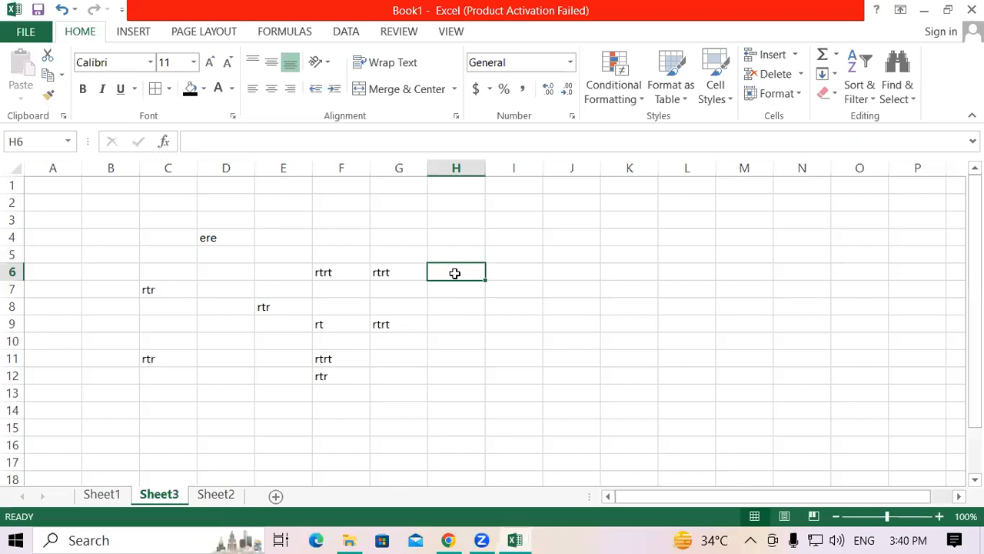
# Step: Protect Sheet3 with a password, entering and confirming the sheet password while keeping the default user permissions
pyautogui.rightClick(166, 500)
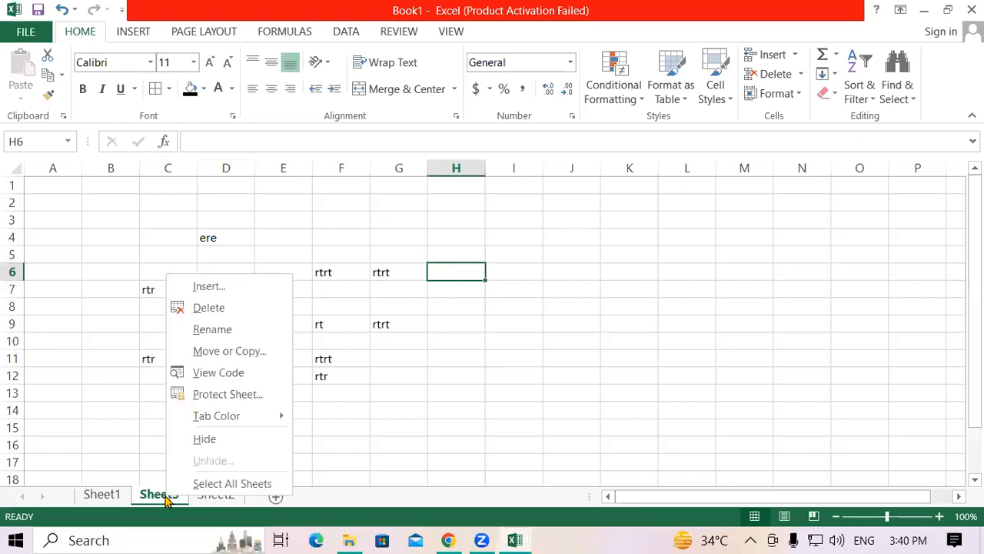
pyautogui.click(236, 398)
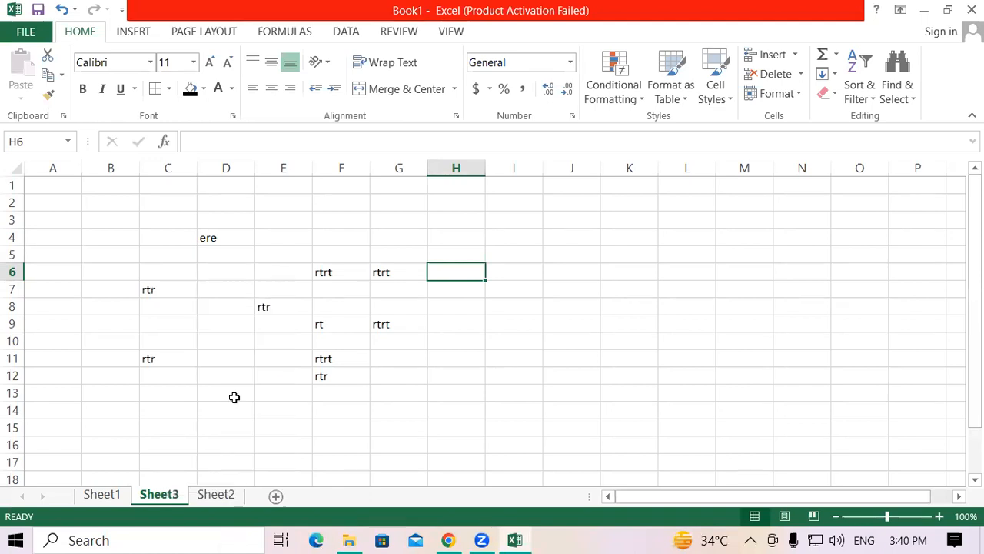
pyautogui.moveTo(209, 262); pyautogui.dragTo(549, 201)
pyautogui.write('123')
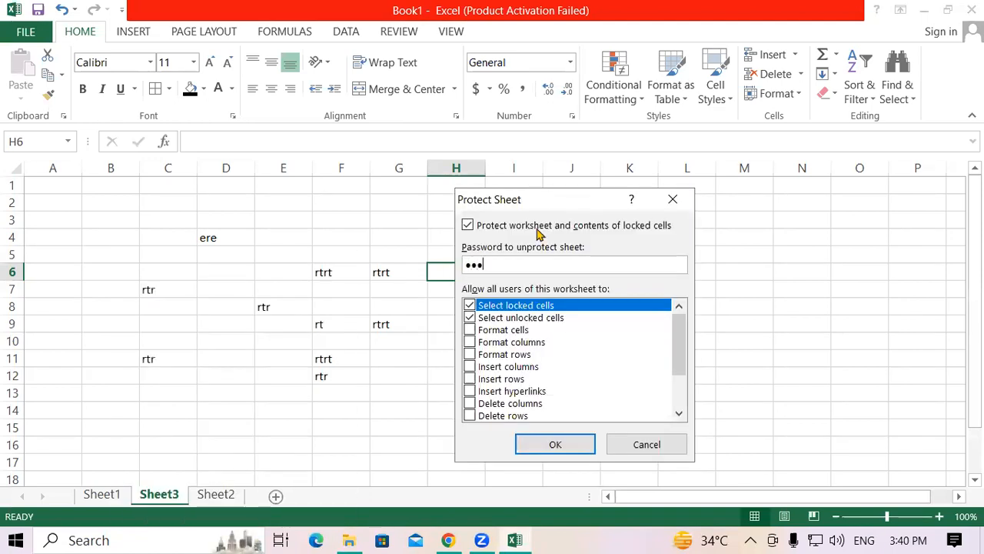
pyautogui.click(555, 444)
pyautogui.write('123')
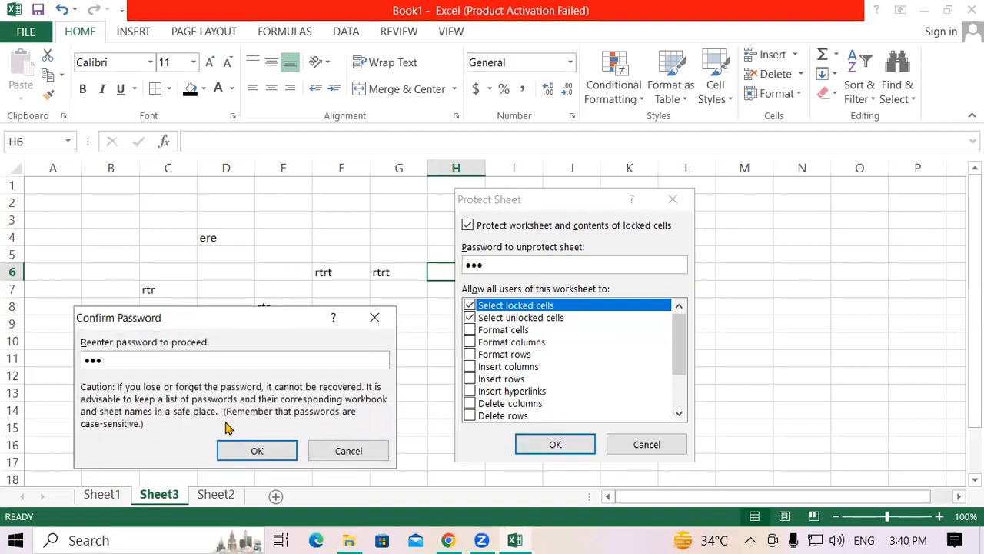
pyautogui.click(241, 452)
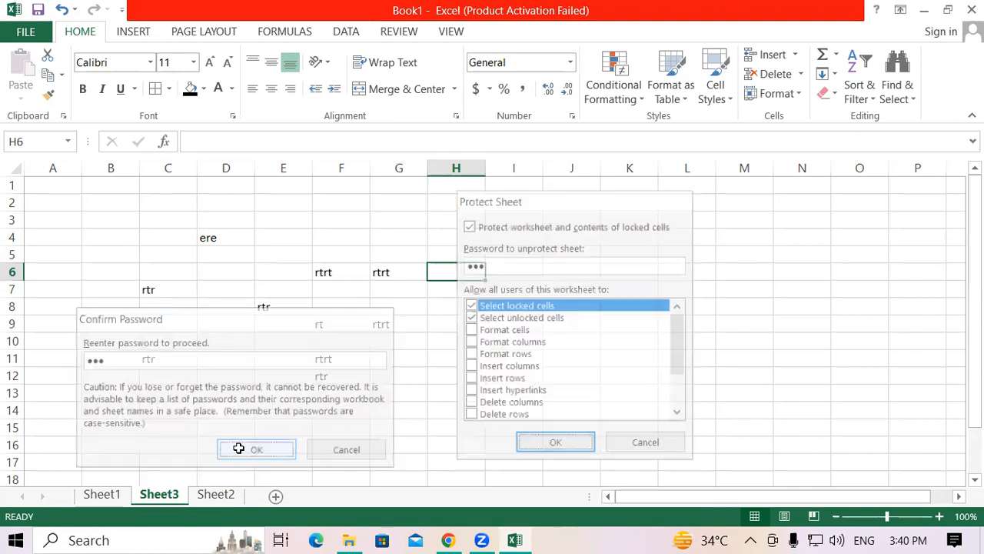
# Step: Check the sheet protection by trying to edit cells D4, E5, D7, B7, D13 and G11
pyautogui.click(218, 237)
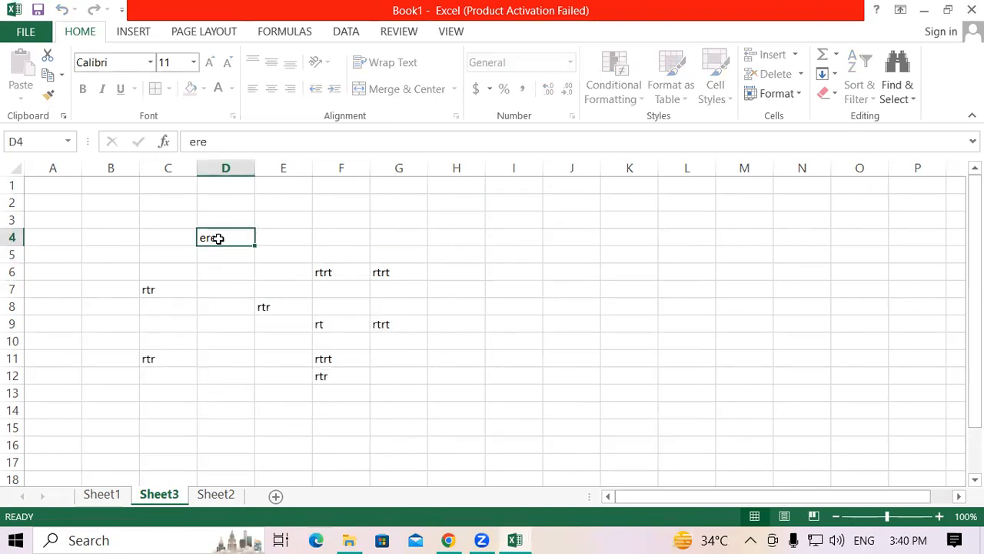
pyautogui.doubleClick(219, 238)
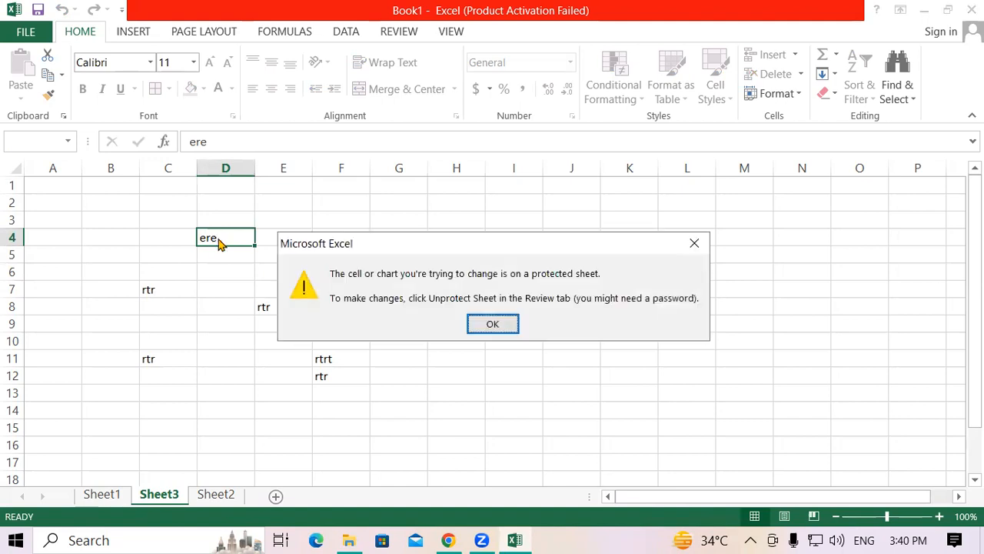
pyautogui.press('Return')
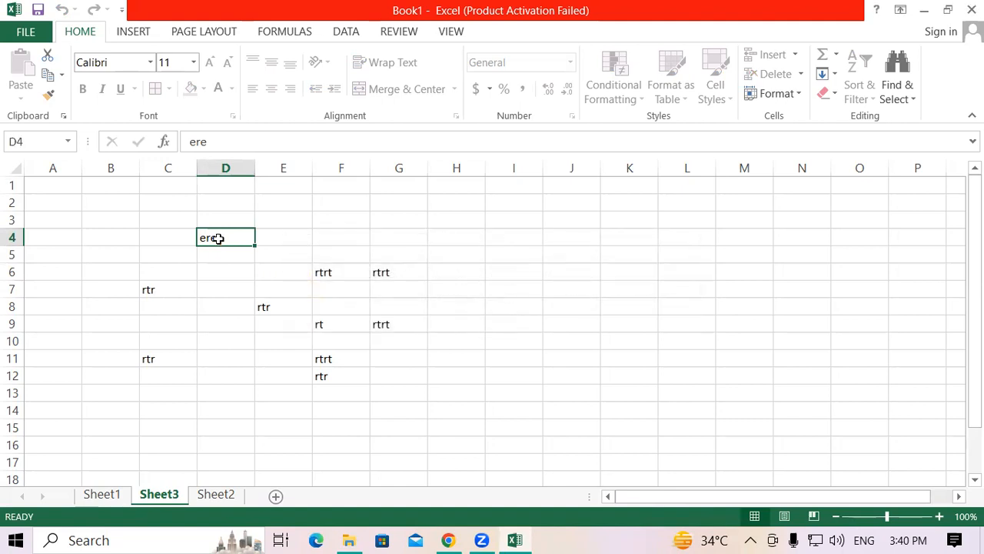
pyautogui.doubleClick(279, 250)
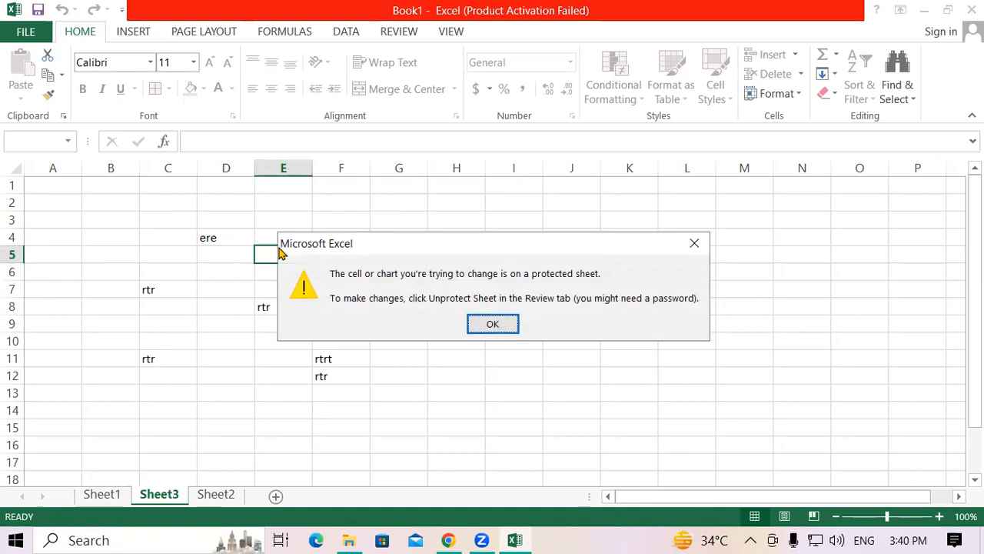
pyautogui.click(495, 327)
pyautogui.doubleClick(218, 290)
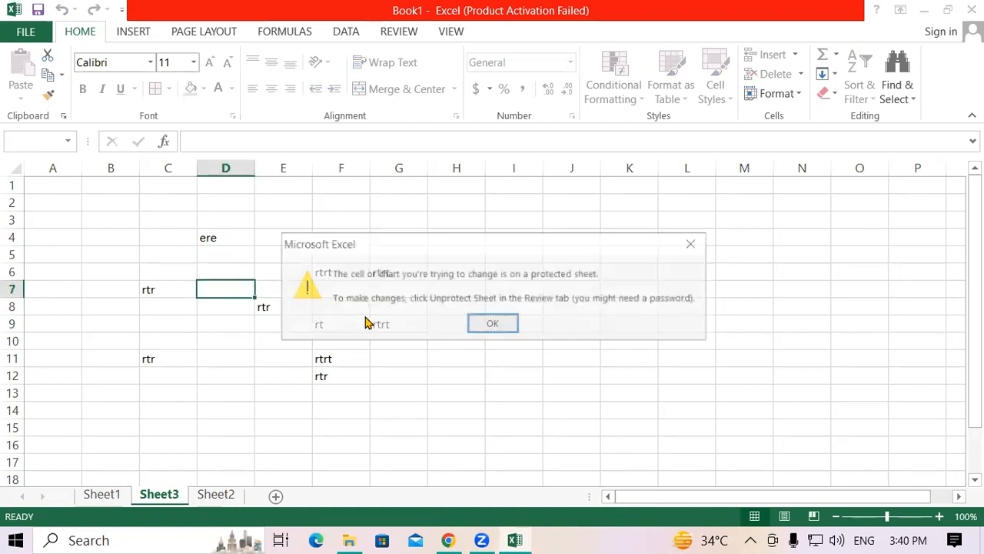
pyautogui.click(482, 330)
pyautogui.doubleClick(132, 294)
pyautogui.click(479, 331)
pyautogui.doubleClick(220, 395)
pyautogui.click(486, 329)
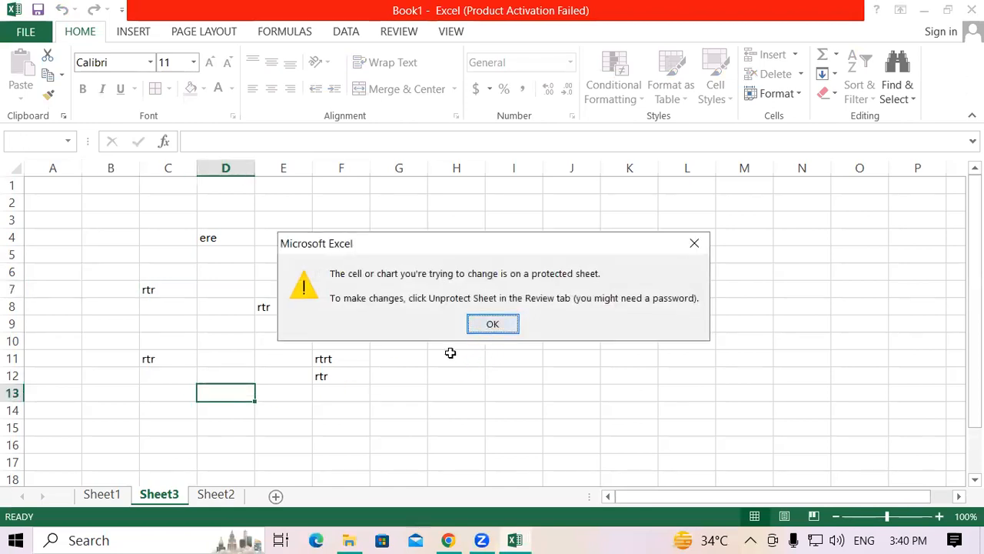
pyautogui.click(372, 361)
pyautogui.doubleClick(372, 365)
pyautogui.click(492, 323)
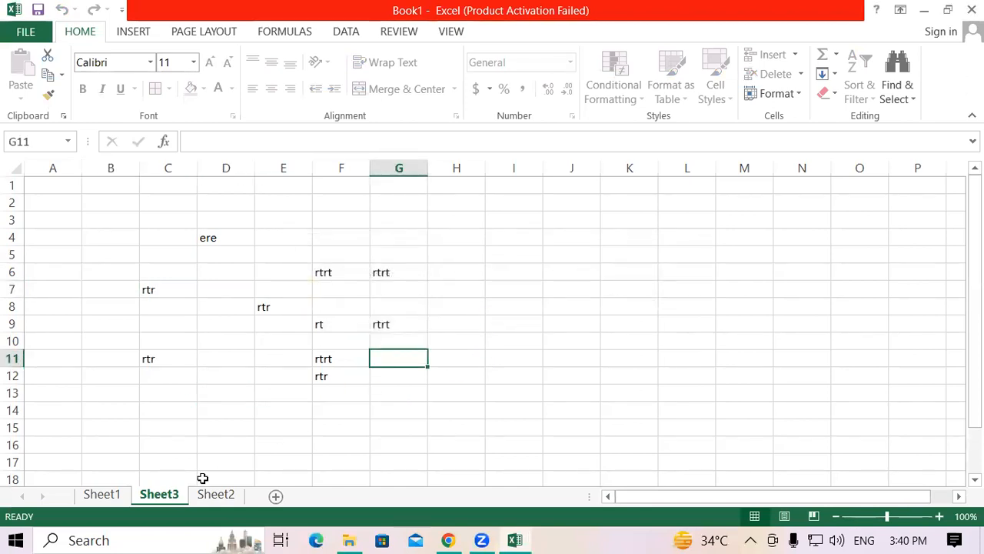
# Step: Start removing the protection from Sheet3 by opening its password prompt
pyautogui.rightClick(156, 498)
pyautogui.click(206, 394)
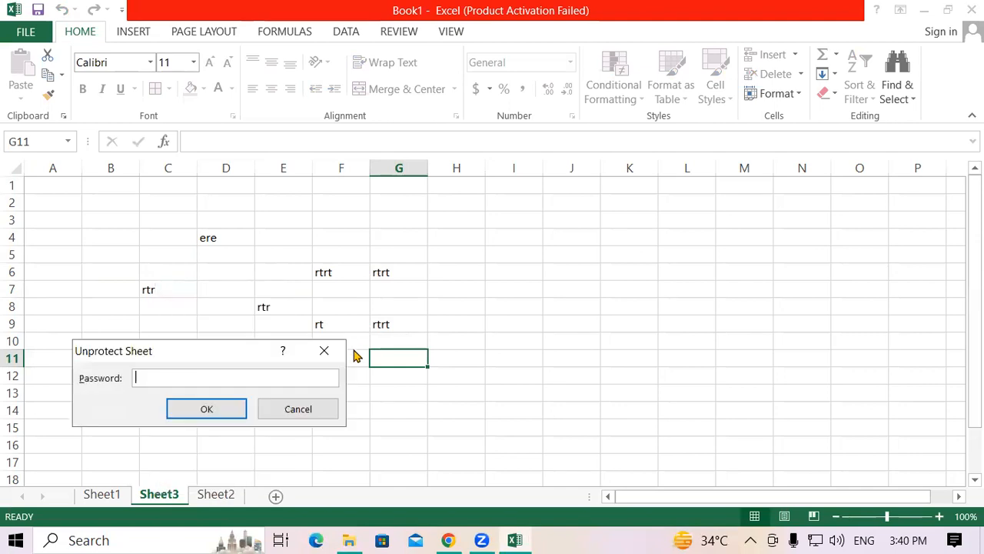
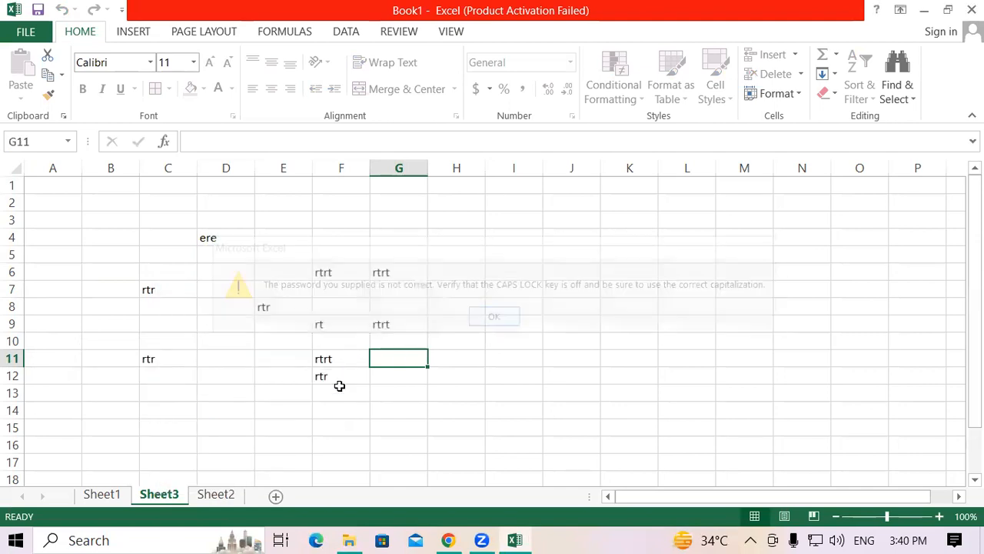
# Step: Reopen the Unprotect Sheet password prompt for Sheet3 to retry removing its protection
pyautogui.rightClick(151, 486)
pyautogui.click(208, 389)
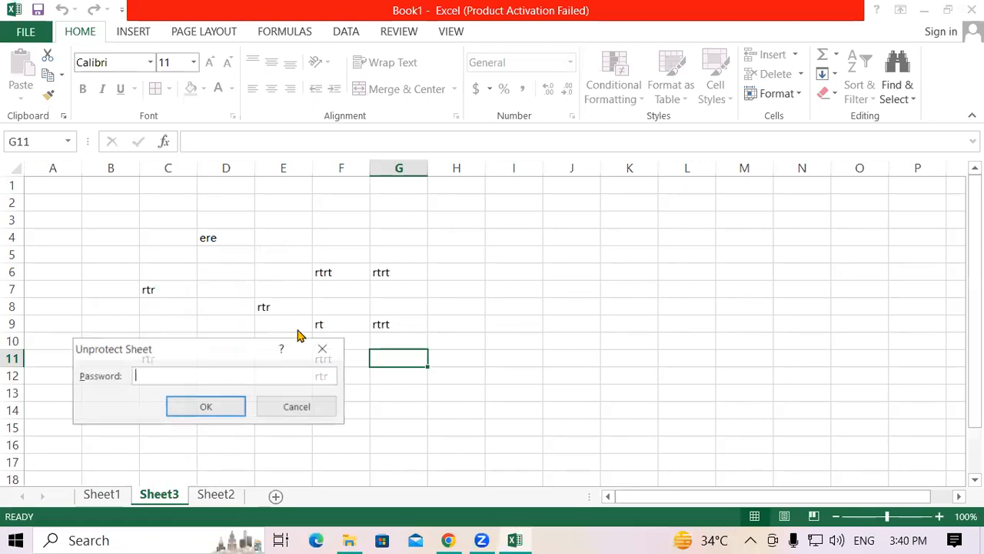
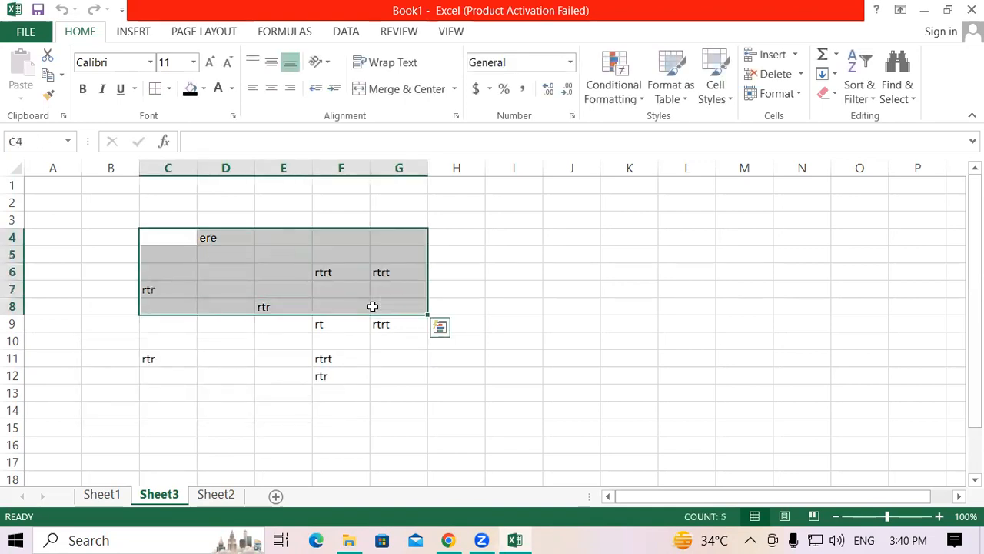
# Step: Clear the selected range C4:G8, and enter ere in G8, rer in E7 and D9, and erer in D12
pyautogui.press('Delete')
pyautogui.click(373, 306)
pyautogui.write('er')
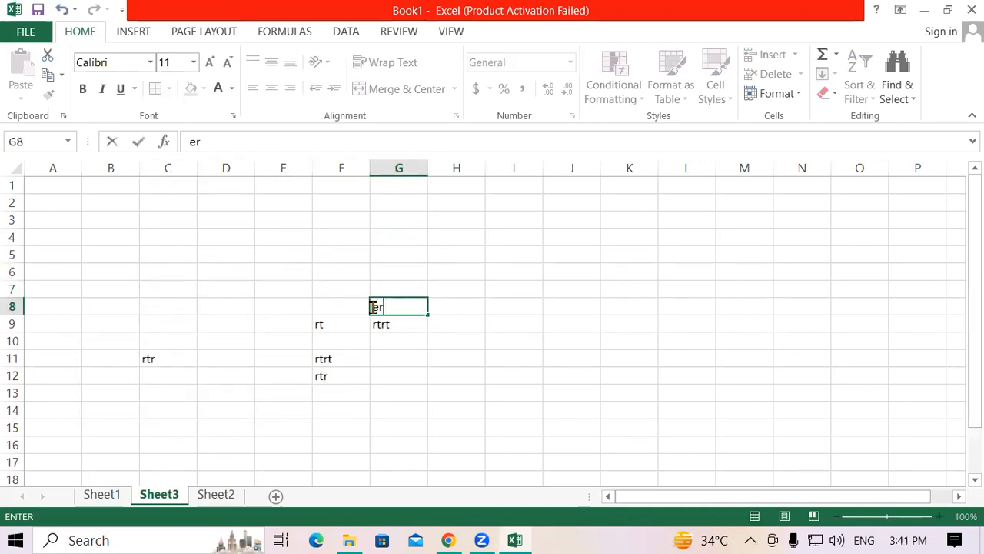
pyautogui.write('e')
pyautogui.click(258, 289)
pyautogui.write('rer')
pyautogui.click(225, 323)
pyautogui.write('rer')
pyautogui.click(242, 375)
pyautogui.write('ere')
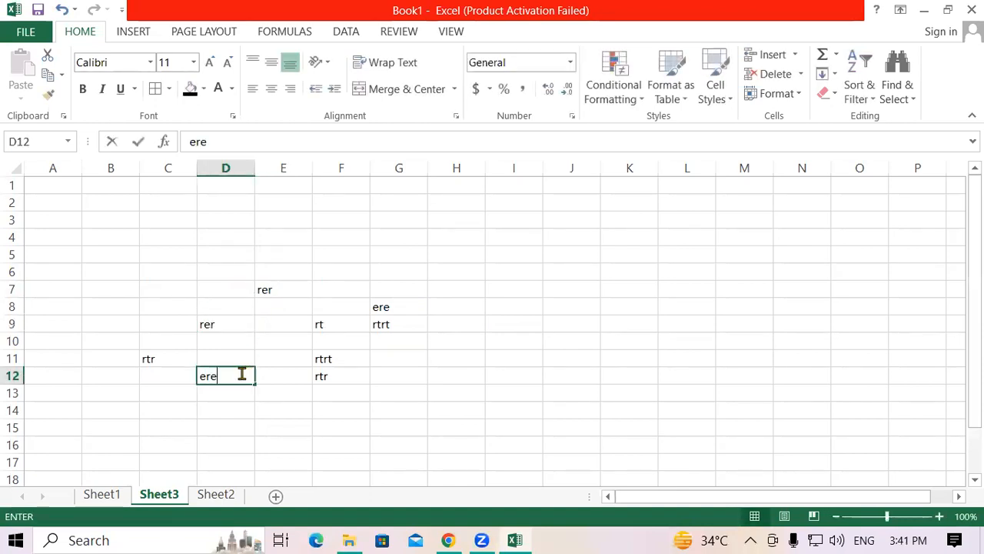
pyautogui.write('r')
# Step: Enter rer in C8, re in D5, erer in F5 and ere in G6
pyautogui.click(149, 305)
pyautogui.write('rer')
pyautogui.click(230, 255)
pyautogui.write('re')
pyautogui.click(334, 254)
pyautogui.write('erer')
pyautogui.click(373, 272)
pyautogui.write('ere')
pyautogui.click(353, 274)
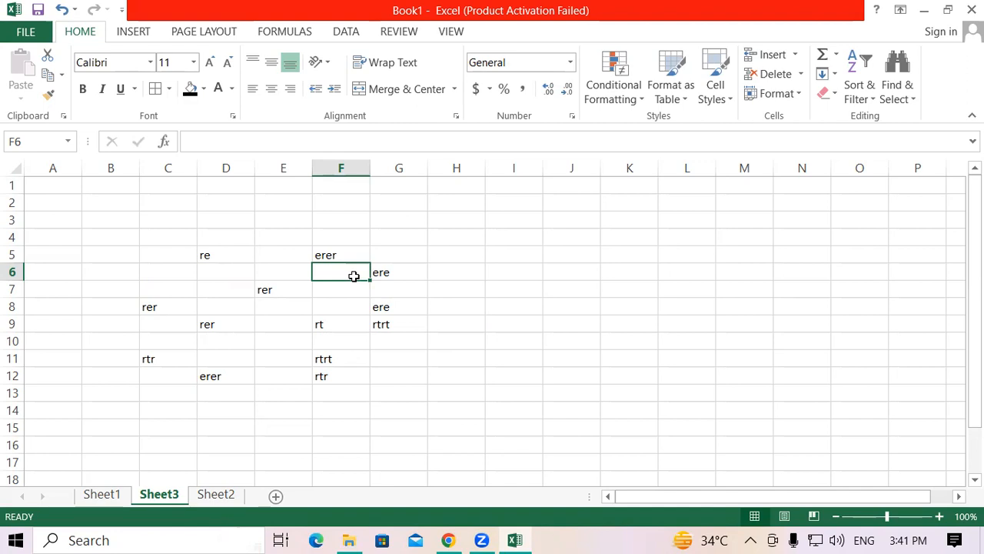
pyautogui.rightClick(159, 494)
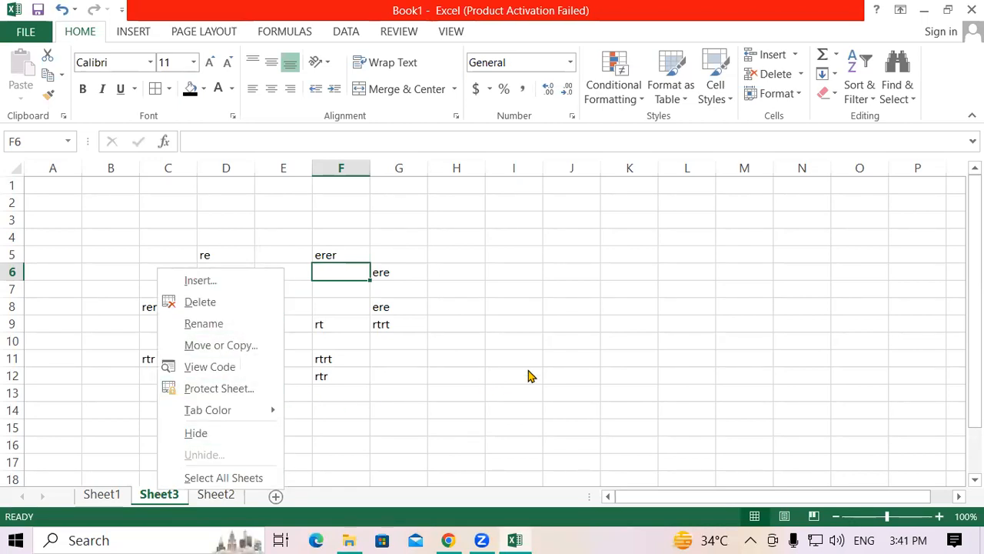
pyautogui.press('Escape')
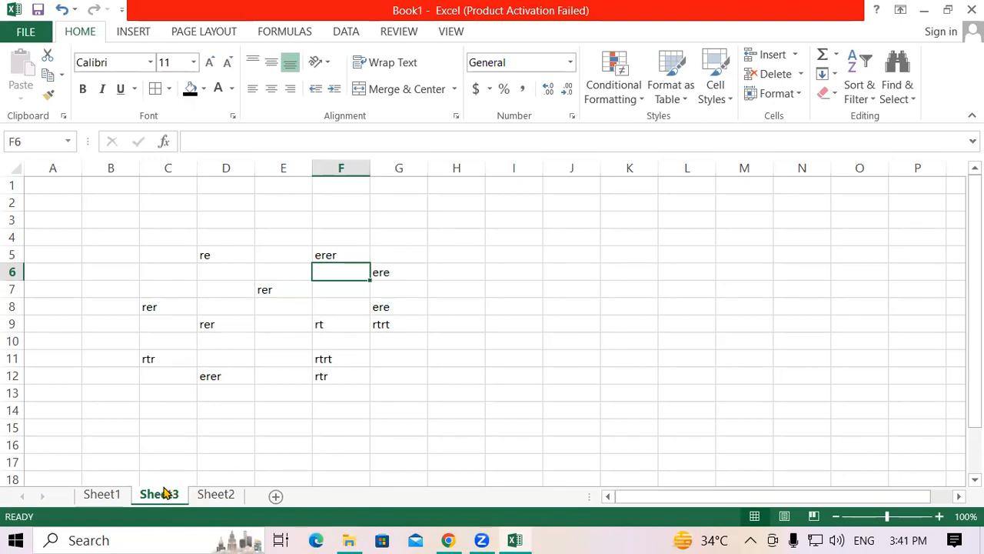
pyautogui.click(287, 431)
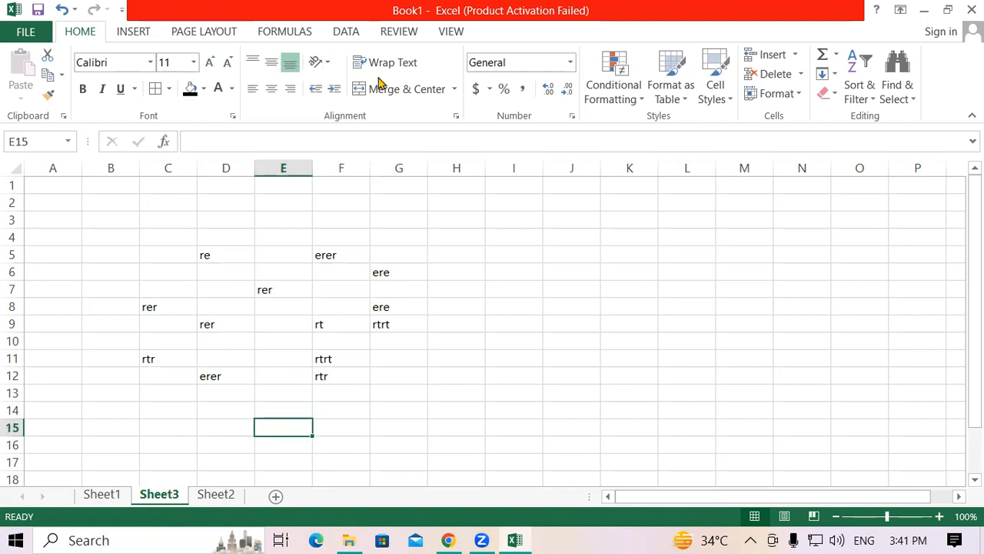
# Step: Protect Sheet3 with a password, entering and confirming it while allowing selection of locked and unlocked cells
pyautogui.click(387, 33)
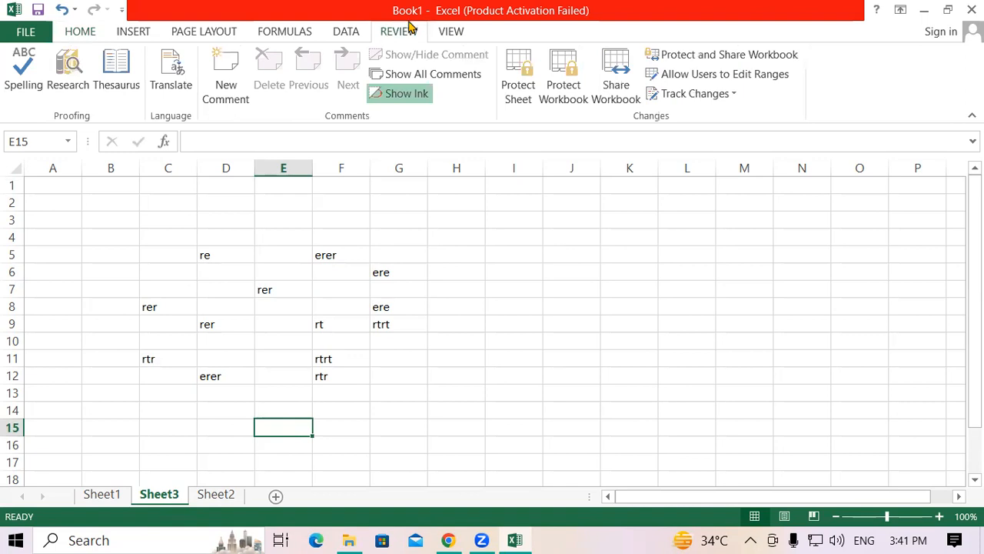
pyautogui.click(523, 73)
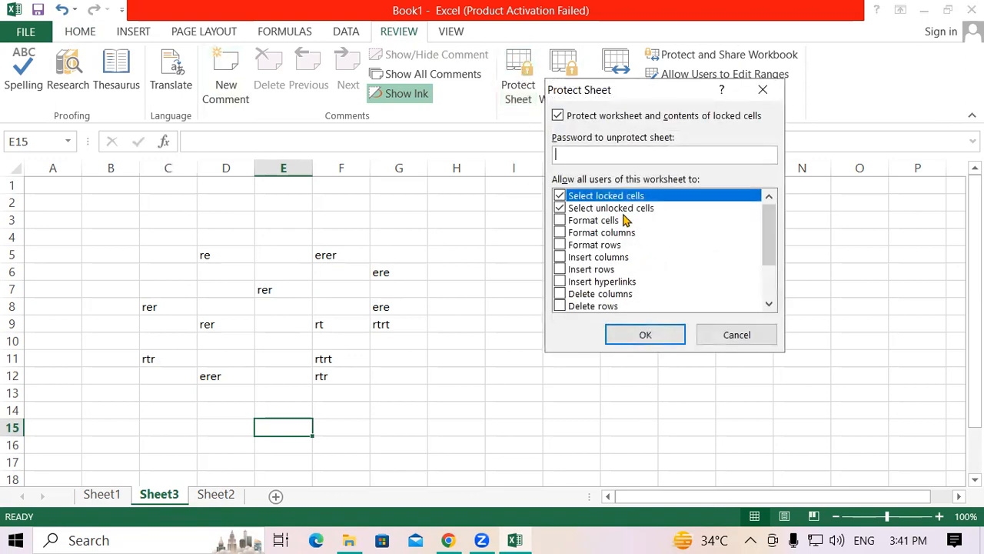
pyautogui.write('12')
pyautogui.click(645, 333)
pyautogui.write('12')
pyautogui.click(685, 279)
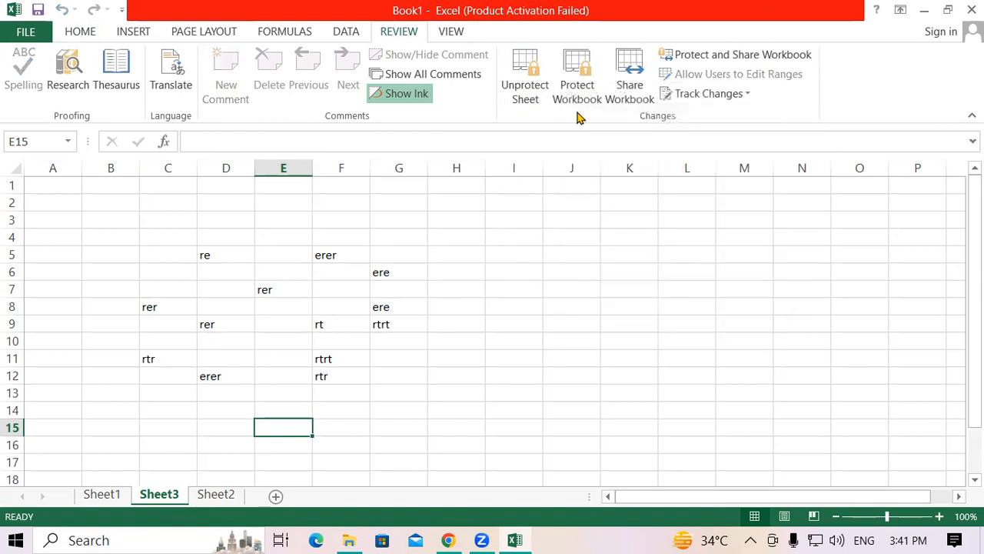
# Step: Check the commands available for Sheet3, and protect the workbook structure by entering and confirming a password
pyautogui.rightClick(170, 495)
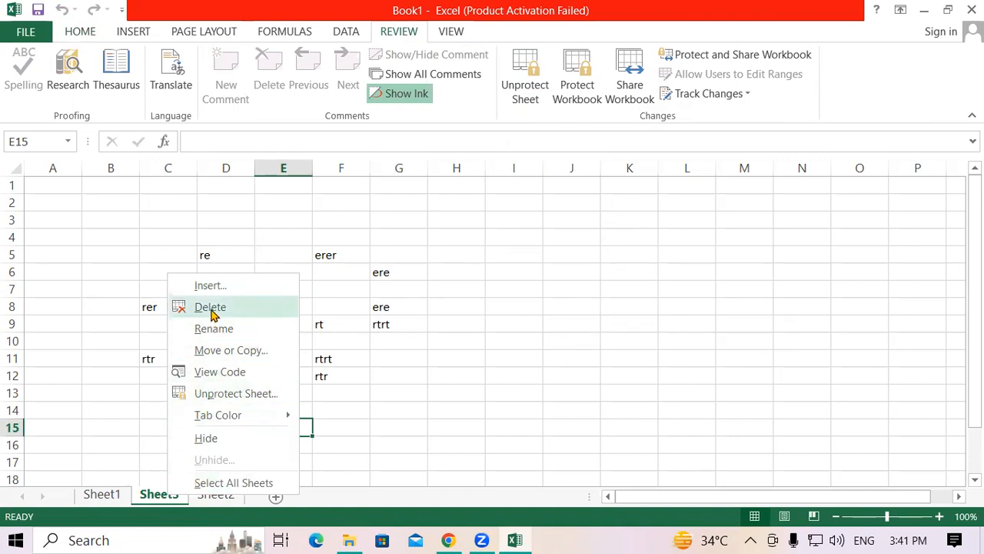
pyautogui.click(527, 363)
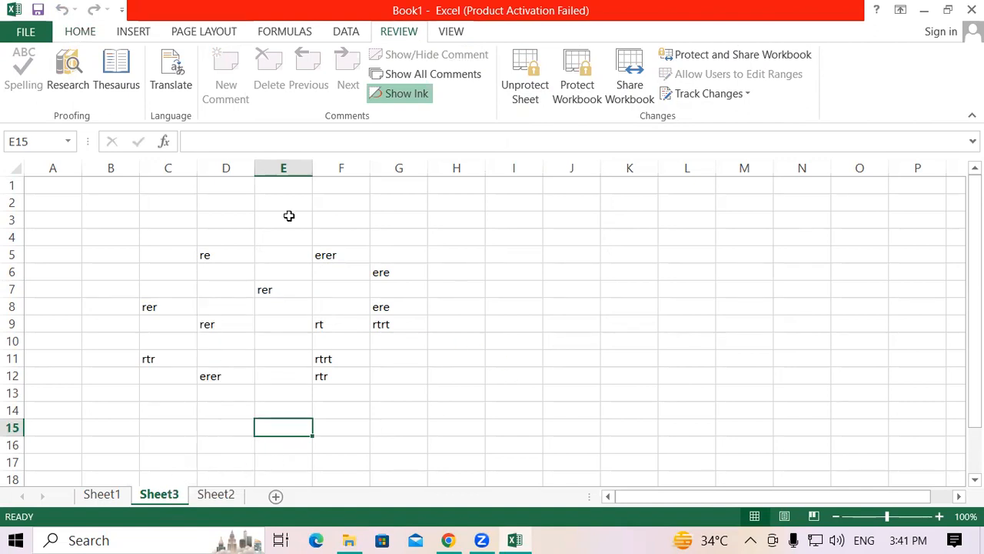
pyautogui.click(573, 83)
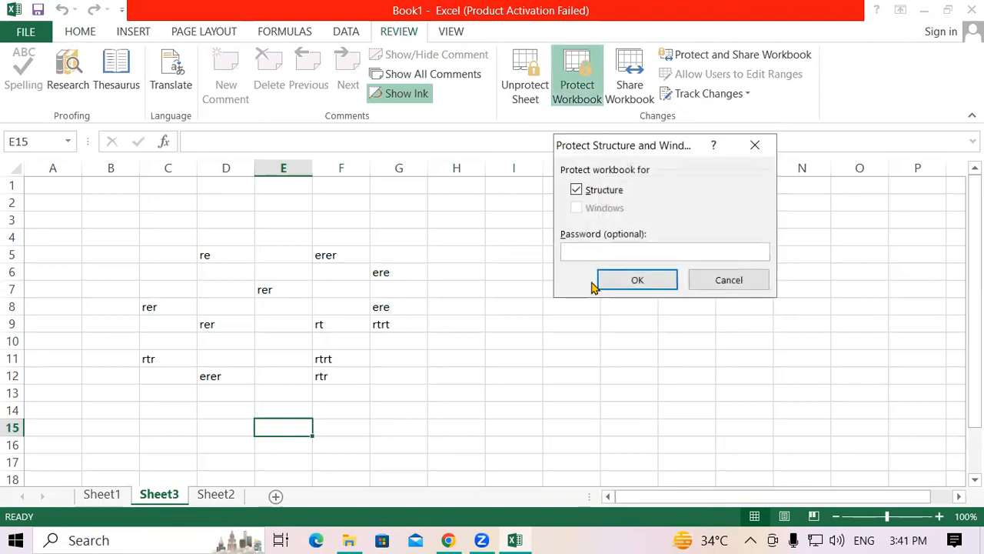
pyautogui.write('123')
pyautogui.click(607, 286)
pyautogui.write('123')
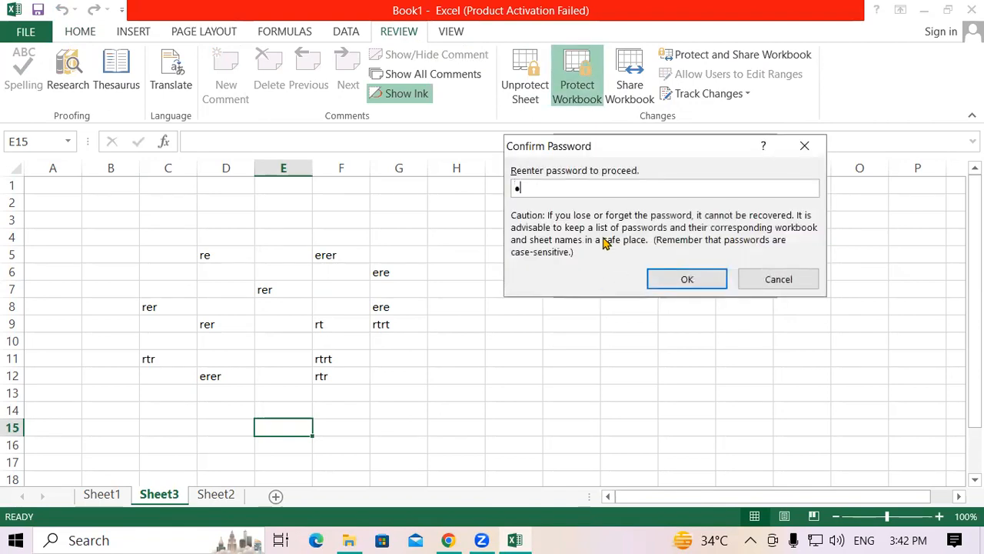
pyautogui.click(685, 280)
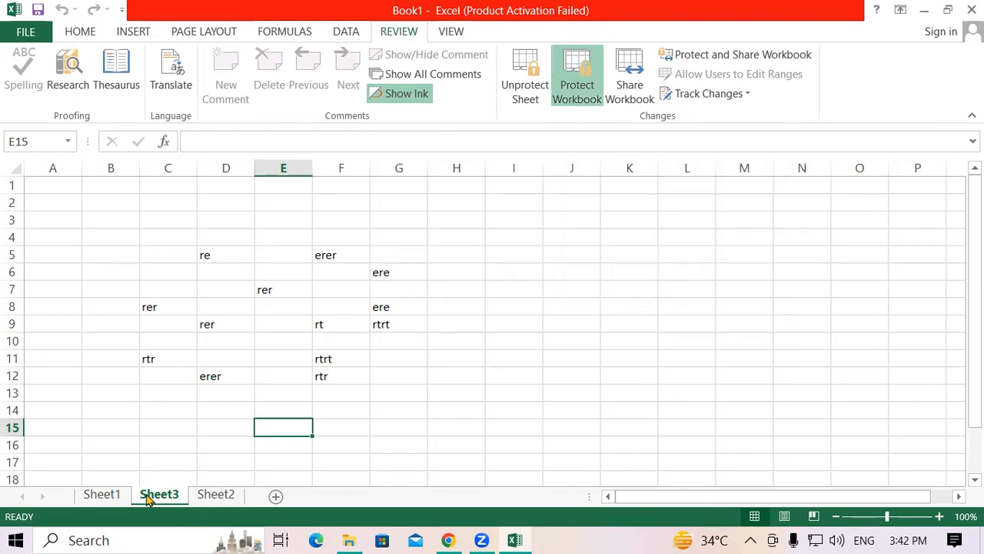
# Step: Try to edit cell E7 on the protected sheet and check which sheet commands are available for Sheet3
pyautogui.doubleClick(274, 292)
pyautogui.click(492, 326)
pyautogui.rightClick(172, 498)
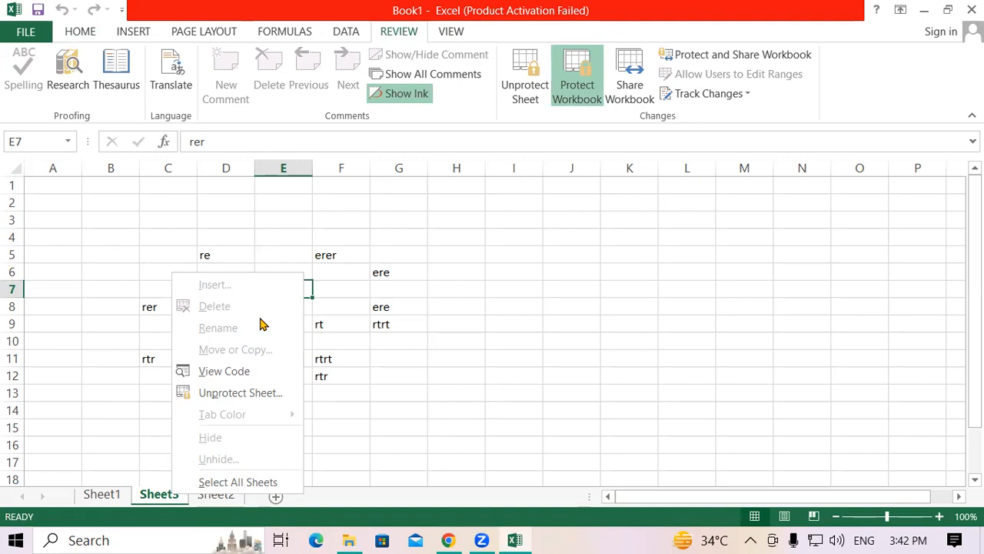
pyautogui.click(576, 327)
pyautogui.click(581, 83)
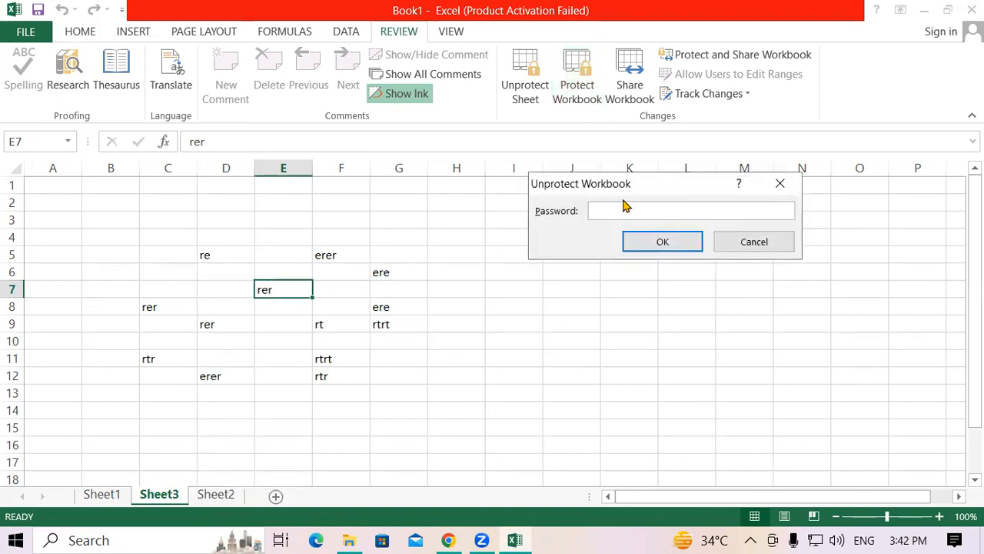
pyautogui.write('•••')
pyautogui.click(746, 241)
# Step: Remove the workbook structure protection by entering its password, and check the commands available for Sheet3
pyautogui.click(578, 80)
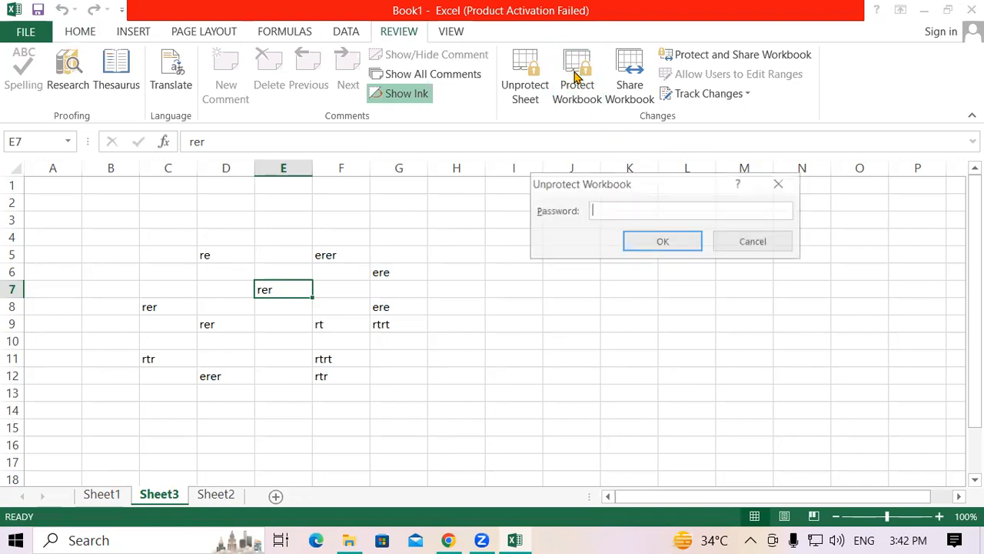
pyautogui.write('•••')
pyautogui.click(657, 242)
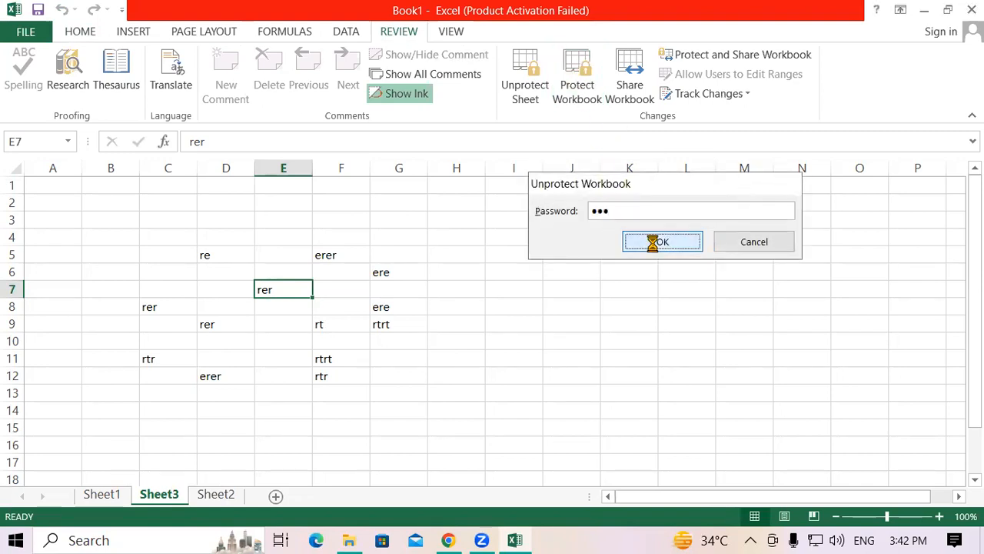
pyautogui.rightClick(156, 493)
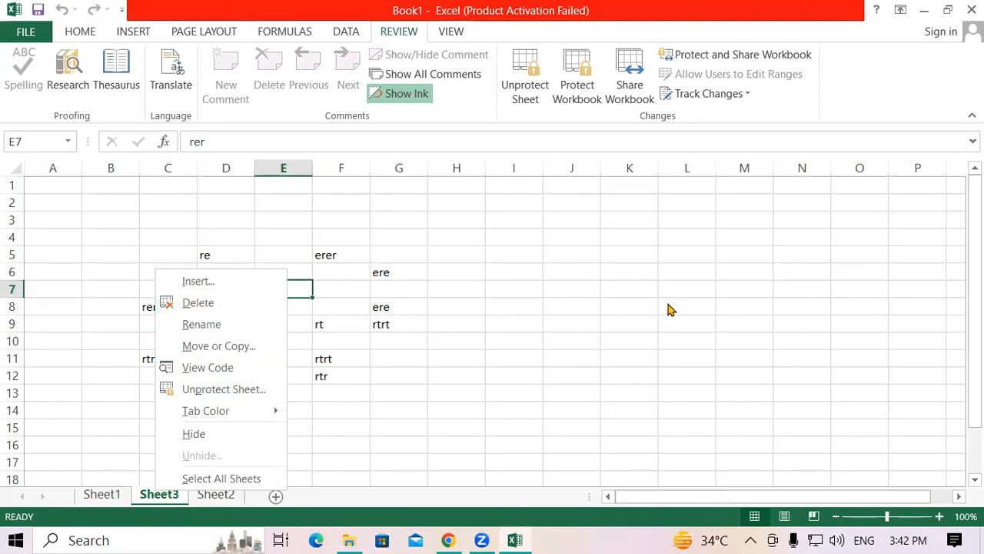
pyautogui.click(438, 335)
pyautogui.moveTo(283, 376); pyautogui.dragTo(283, 393)
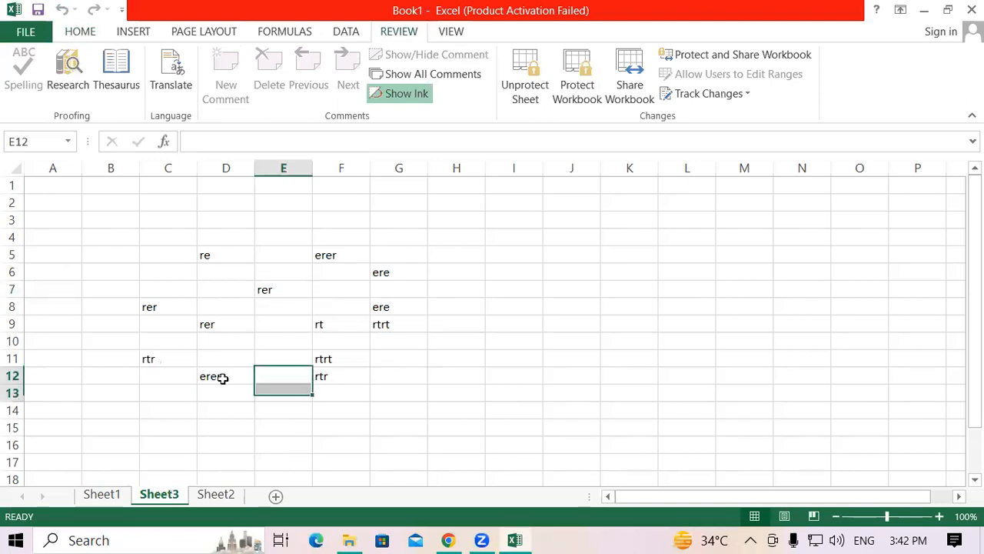
# Step: Look through Sheet1, Sheet3 and Sheet2, and add a new blank worksheet after Sheet2
pyautogui.click(102, 495)
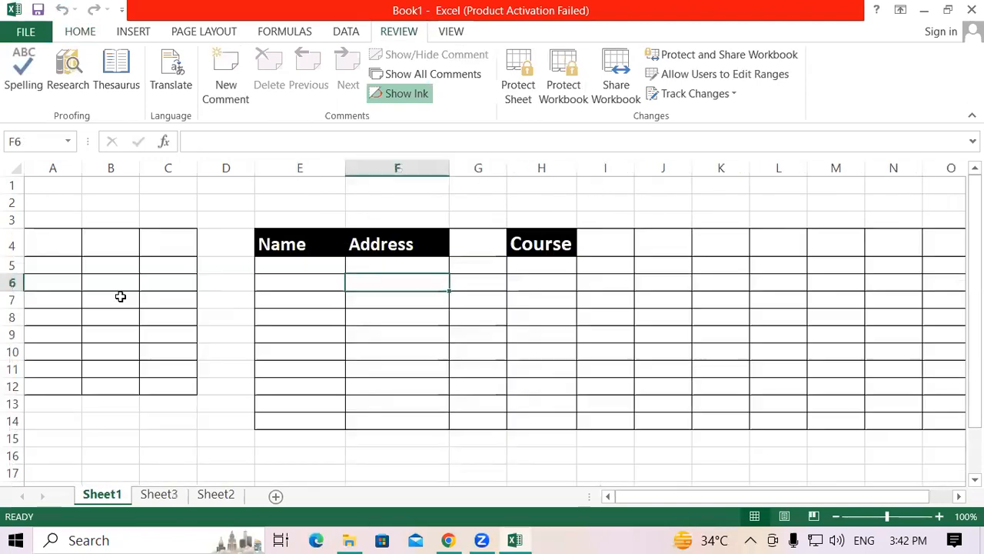
pyautogui.click(80, 32)
pyautogui.click(175, 433)
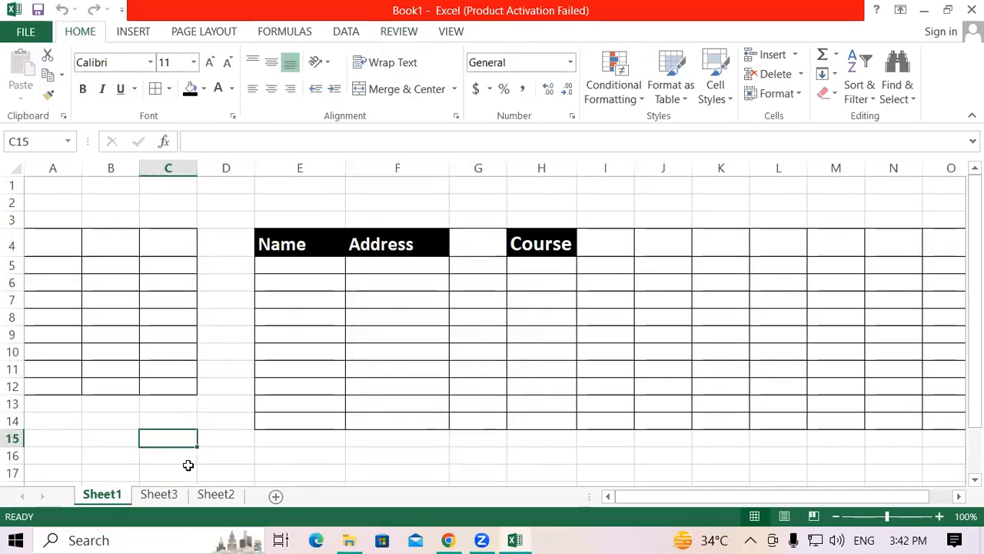
pyautogui.click(184, 495)
pyautogui.click(216, 495)
pyautogui.click(276, 496)
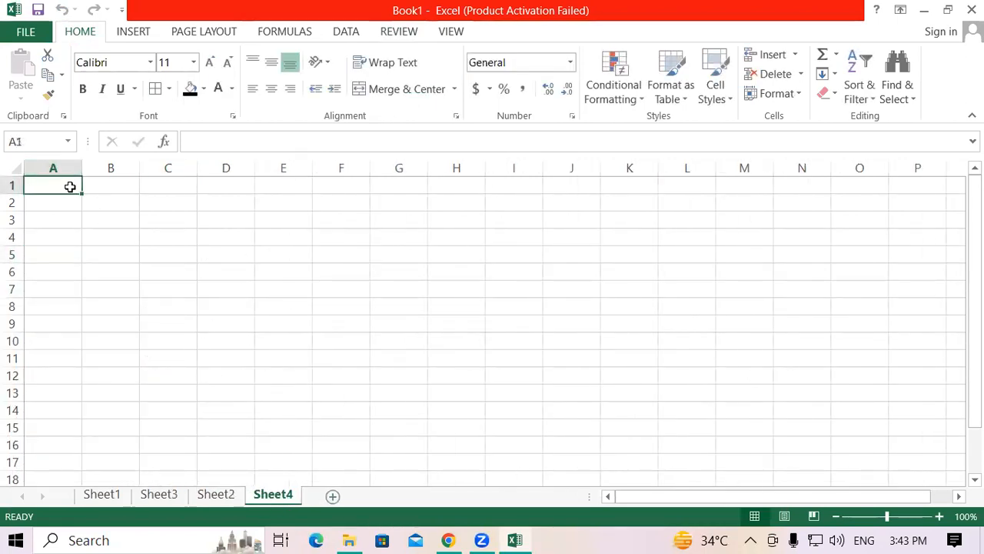
# Step: Select the entire column A and the entire row 5 of the blank sheet by their headings
pyautogui.click(55, 358)
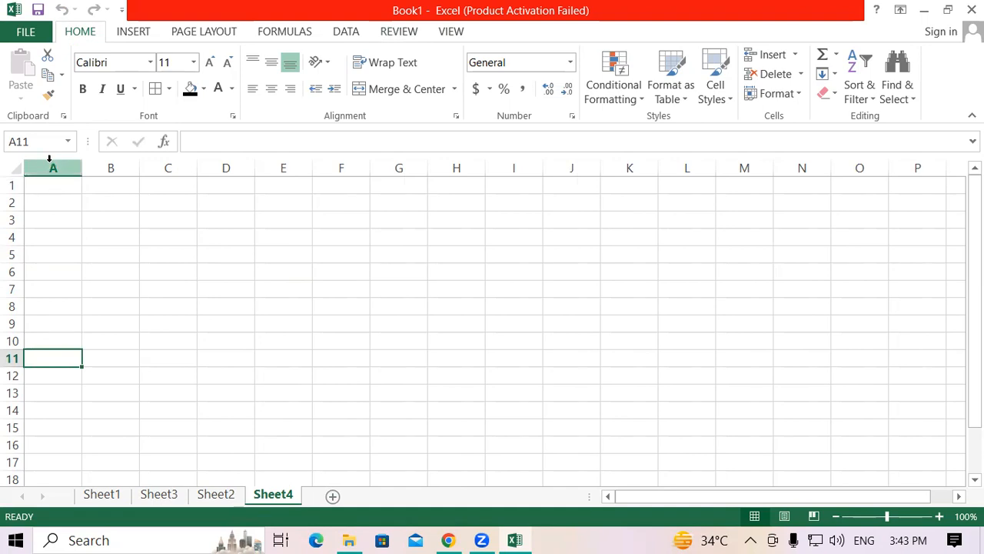
pyautogui.click(49, 158)
pyautogui.click(227, 254)
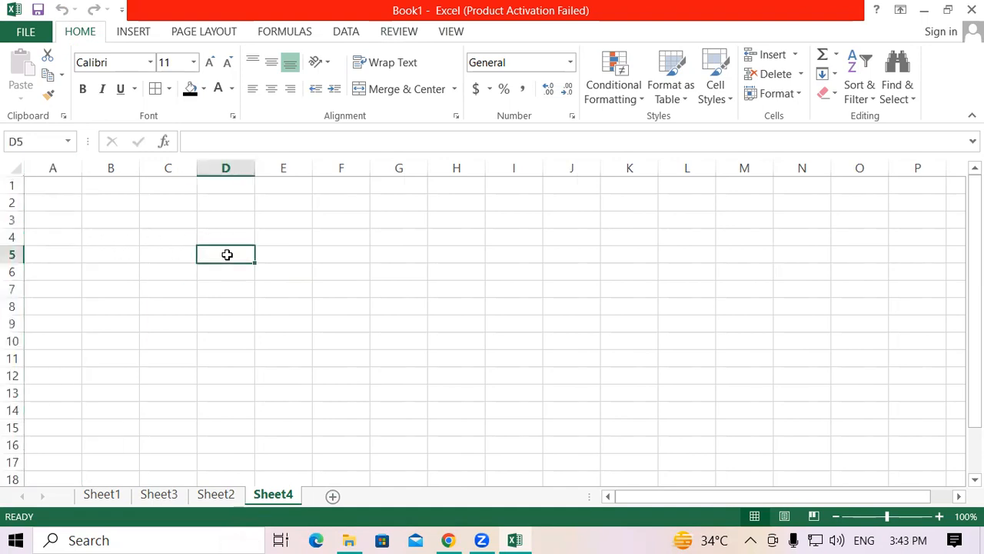
pyautogui.click(12, 254)
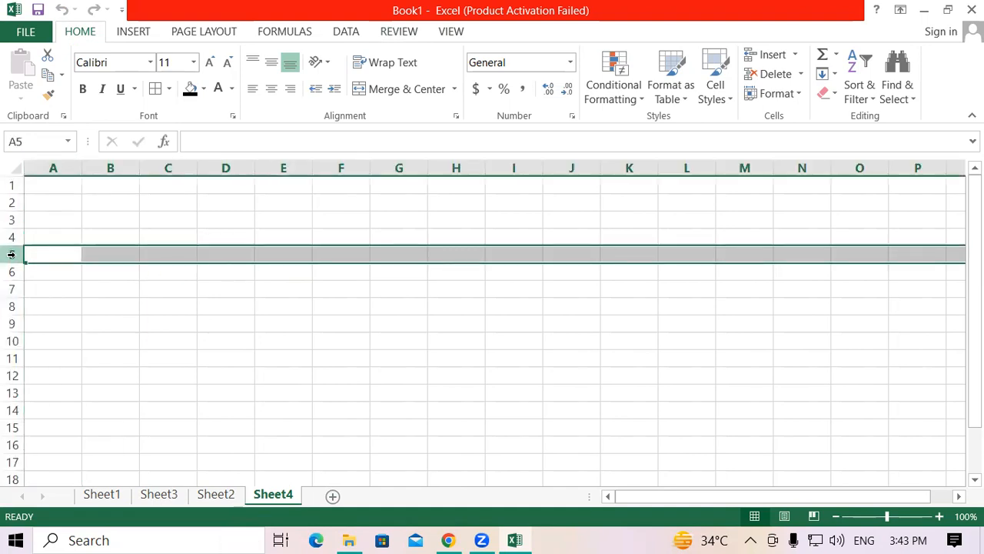
pyautogui.click(193, 378)
# Step: Select the entire column B starting from cell B5, and the entire row 5 starting from cell C5
pyautogui.click(121, 256)
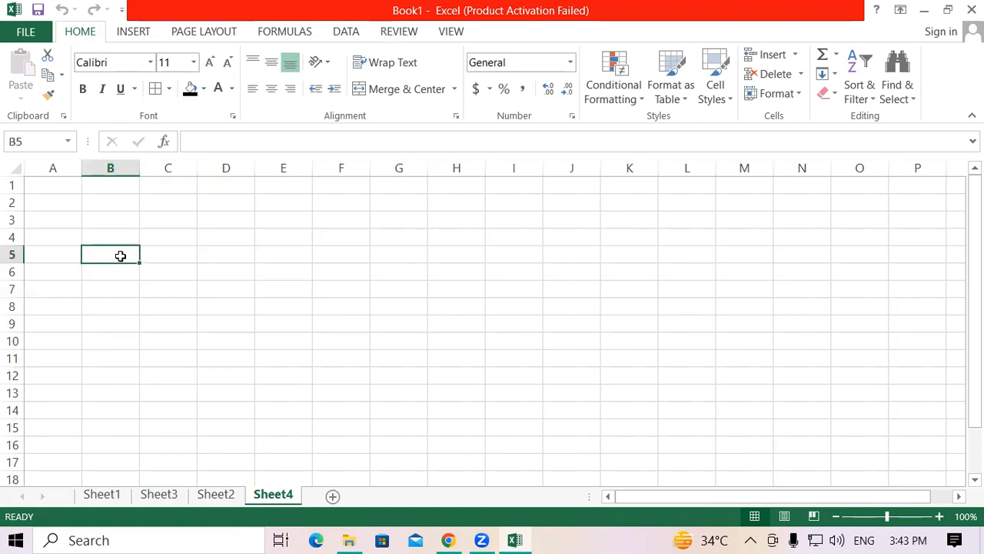
pyautogui.hotkey('ctrl', 'space')
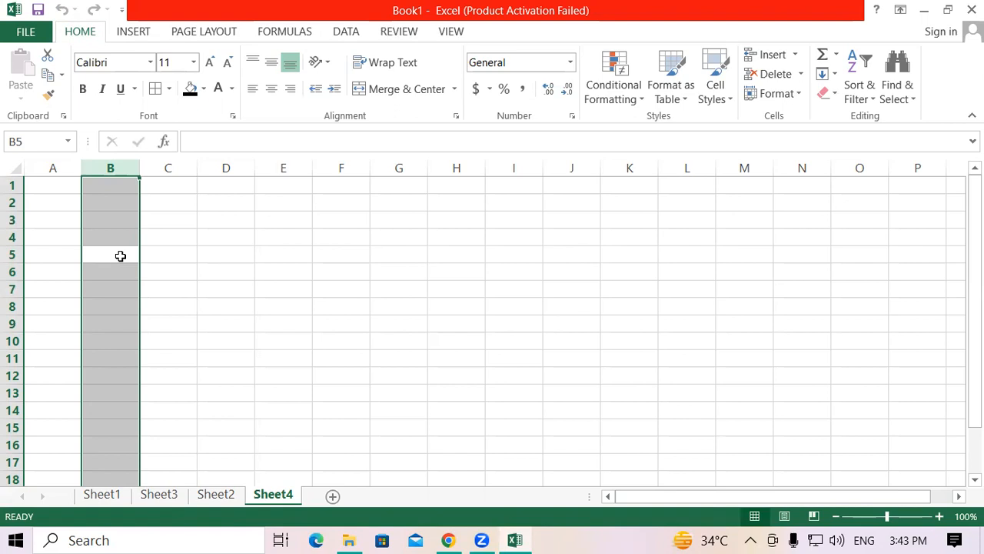
pyautogui.click(149, 252)
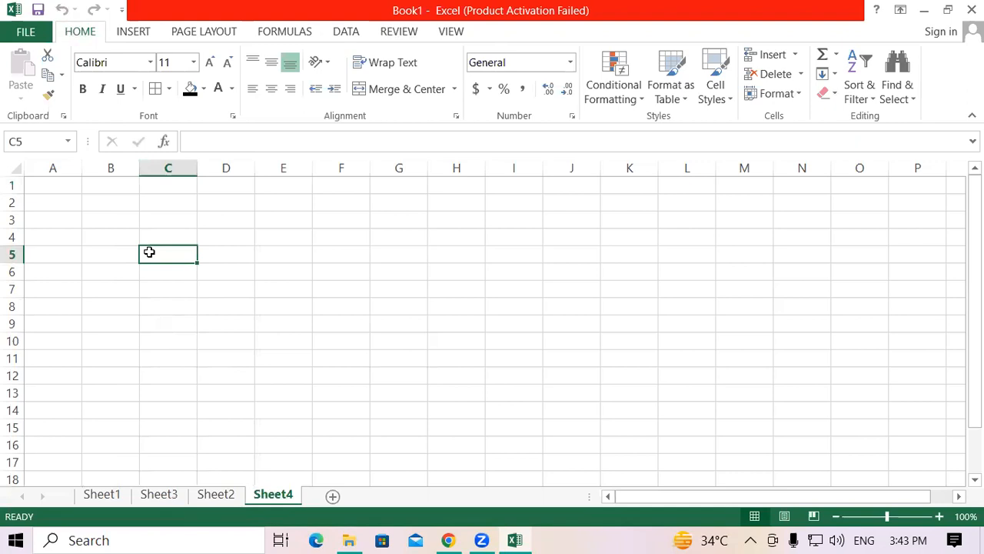
pyautogui.hotkey('shift', 'space')
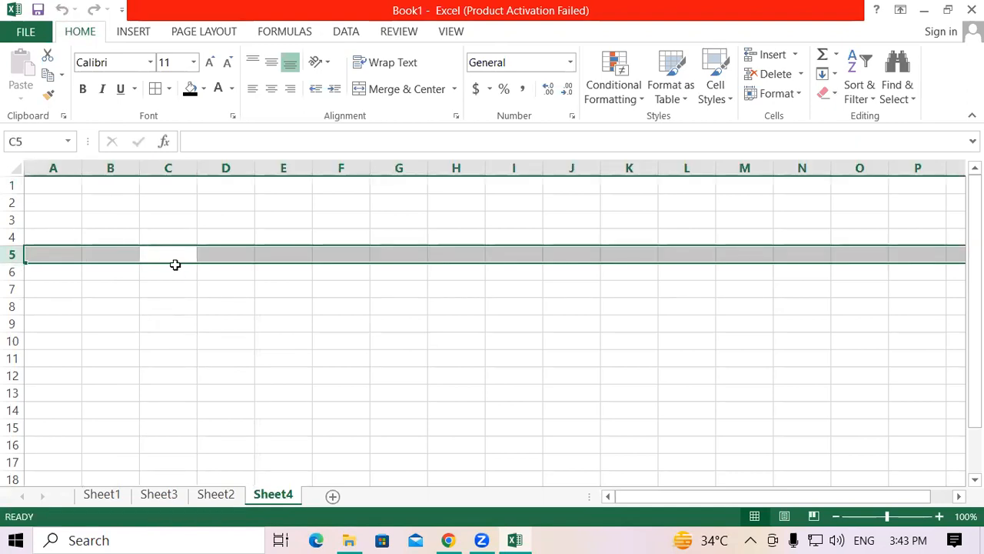
# Step: Starting from cell C6, select the entire column C and the entire row 6, and end on cell D3
pyautogui.click(175, 264)
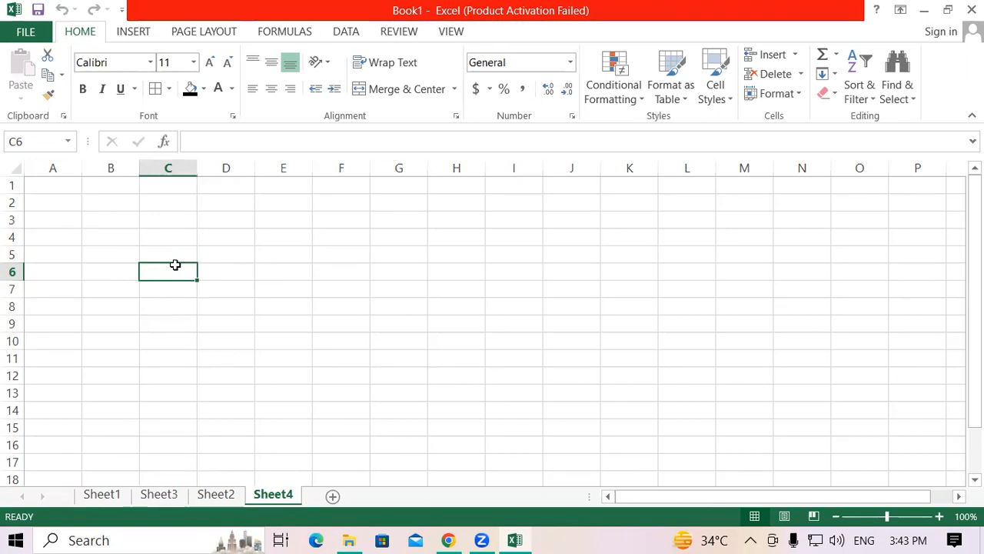
pyautogui.hotkey('ctrl', 'space')
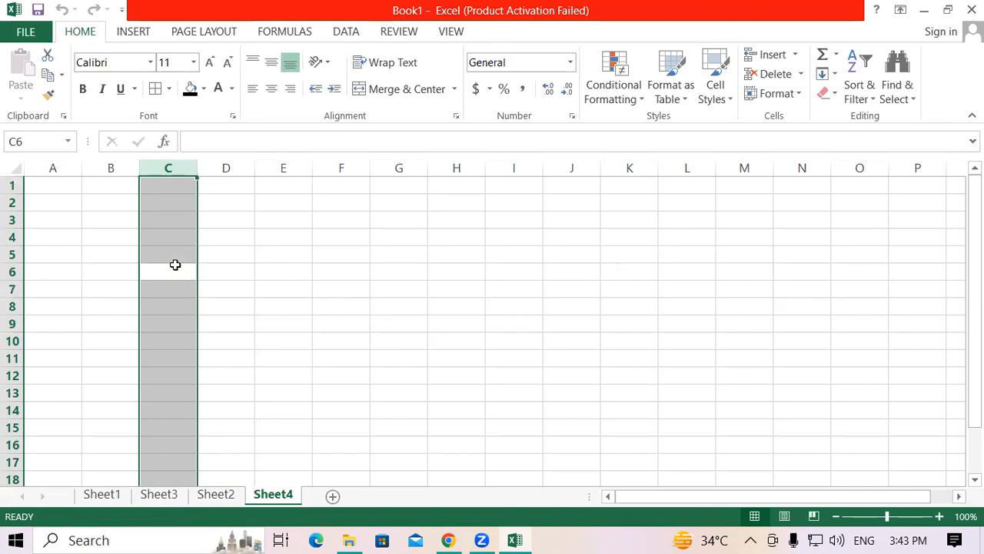
pyautogui.click(175, 264)
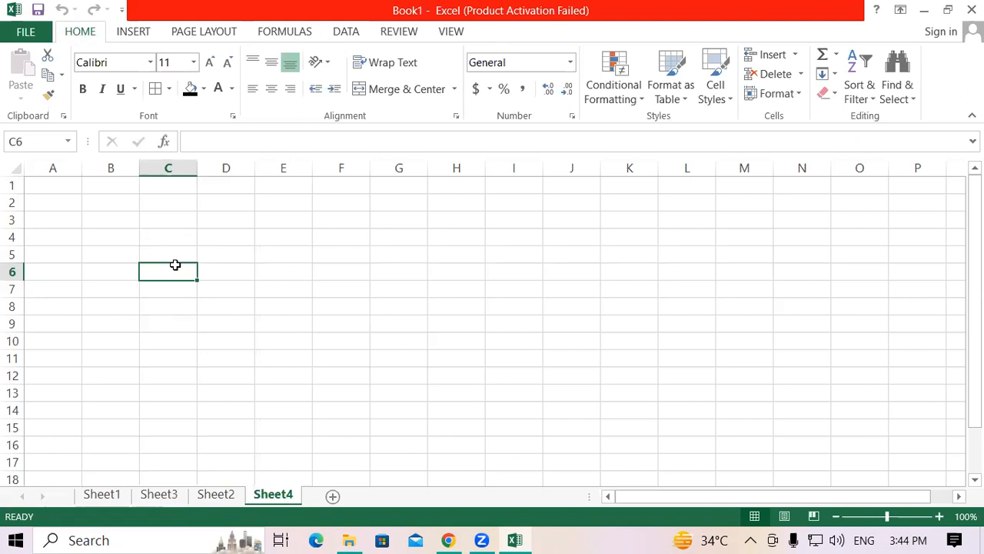
pyautogui.hotkey('shift', 'space')
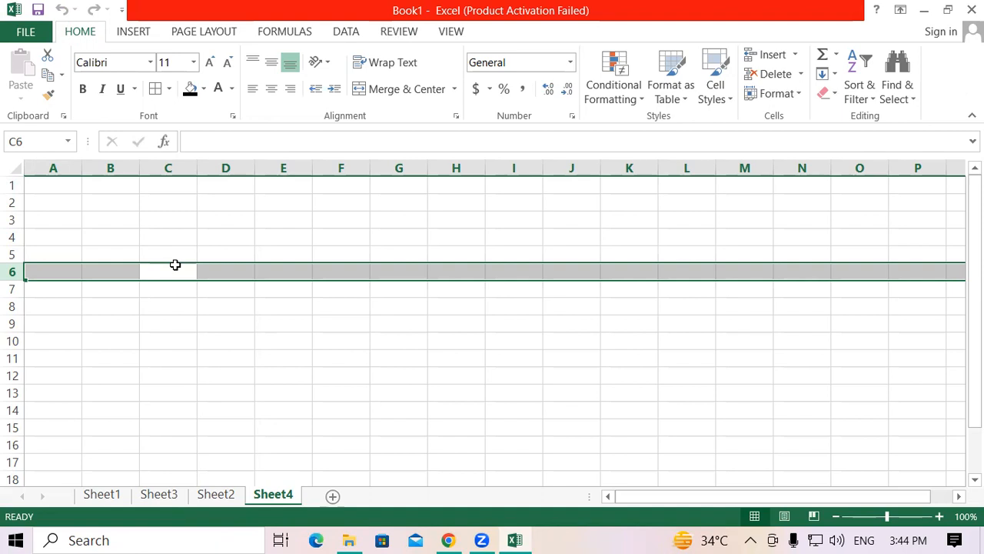
pyautogui.click(225, 222)
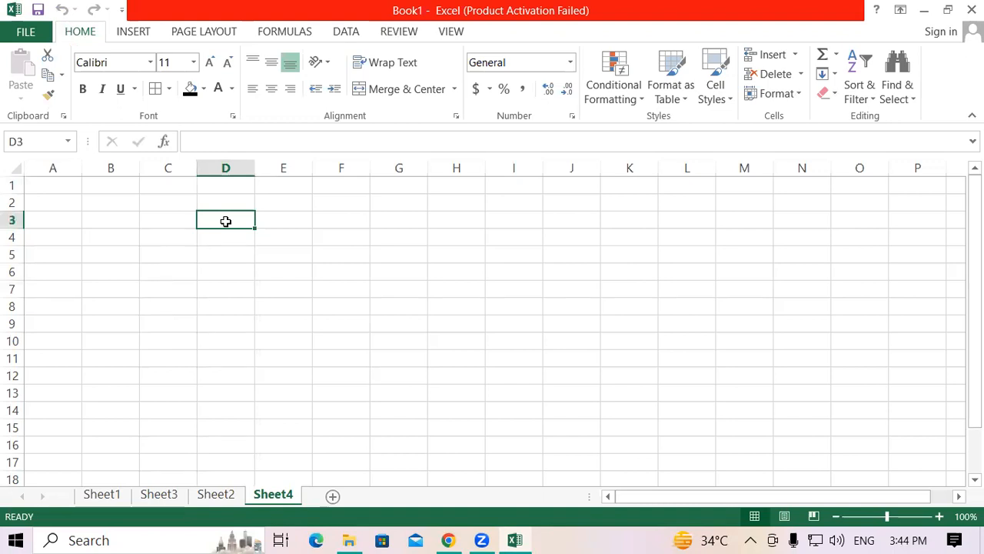
# Step: Enter 2 in cells D4 and E4, and extend the values along row 4 to K4
pyautogui.click(332, 268)
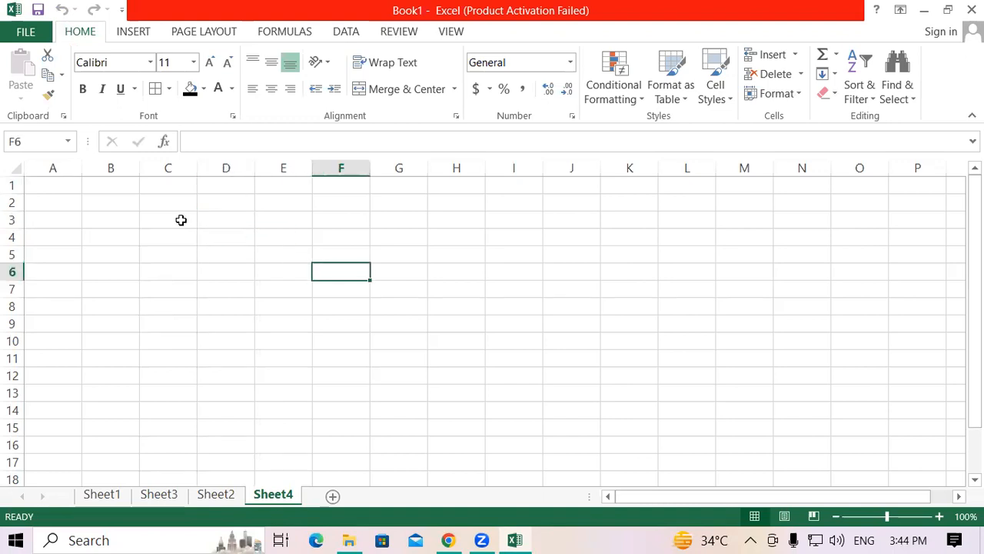
pyautogui.click(237, 222)
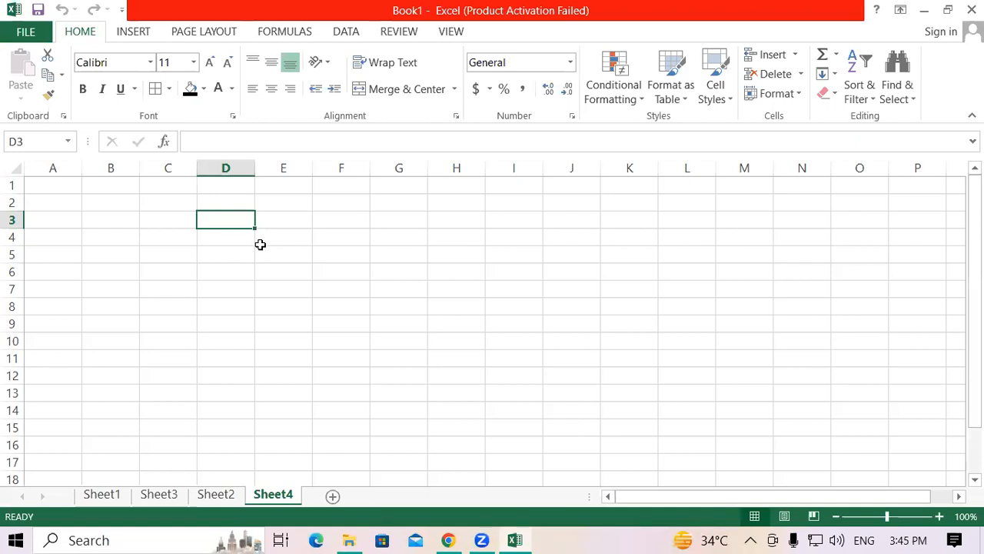
pyautogui.click(260, 243)
pyautogui.click(225, 239)
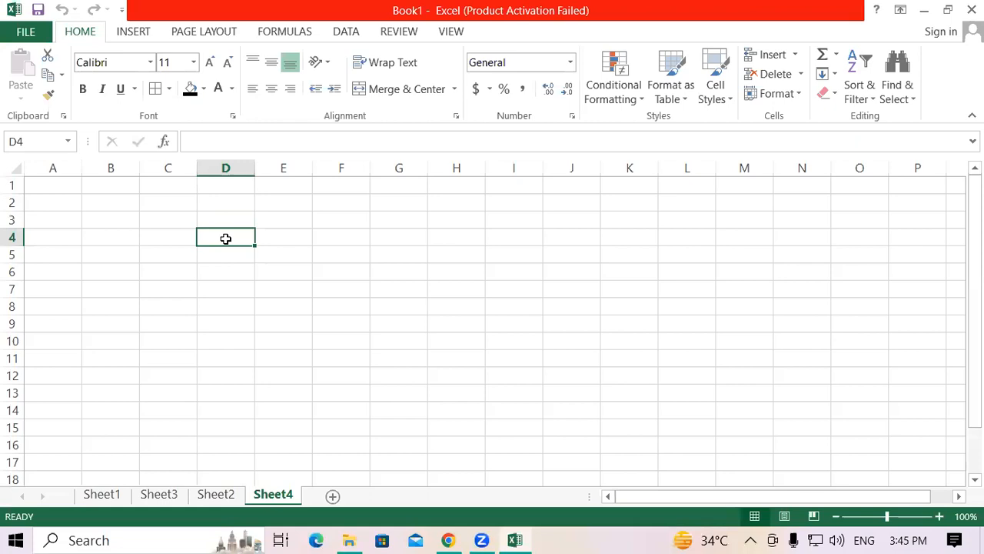
pyautogui.write('2')
pyautogui.press('Tab')
pyautogui.write('2')
pyautogui.moveTo(226, 238); pyautogui.dragTo(630, 250)
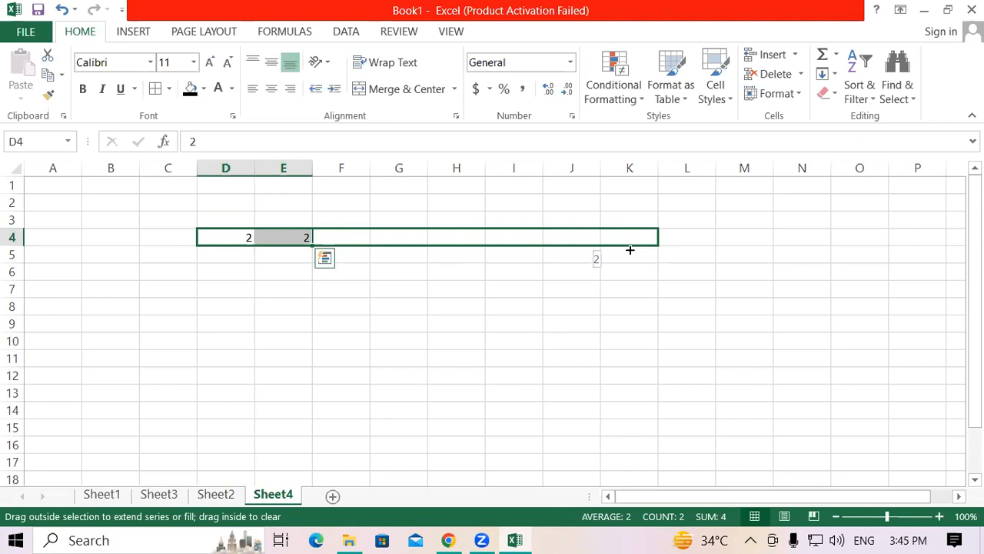
pyautogui.moveTo(630, 250); pyautogui.dragTo(629, 249)
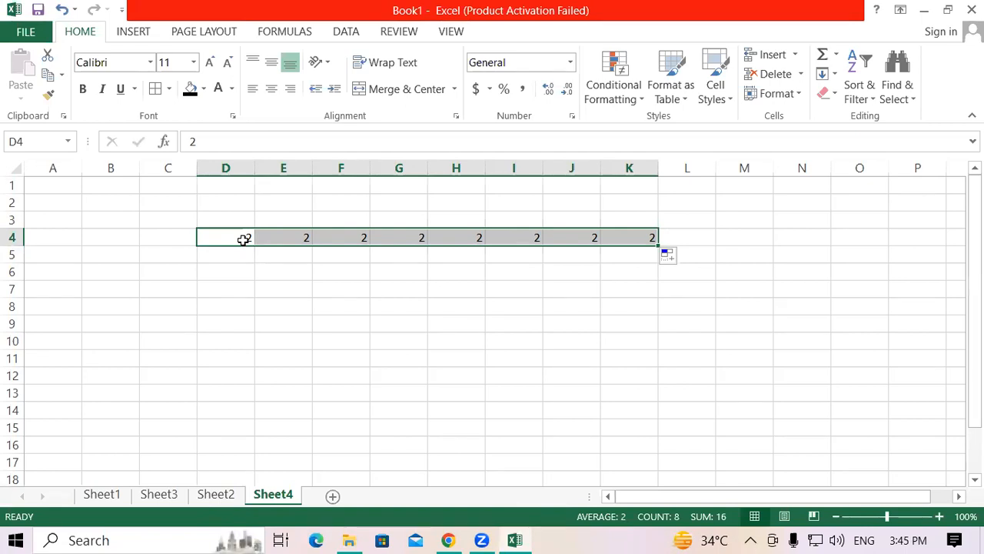
# Step: Enter the values 2, 4, 3, 6 and 4 across row 5, starting from cell D5
pyautogui.click(227, 257)
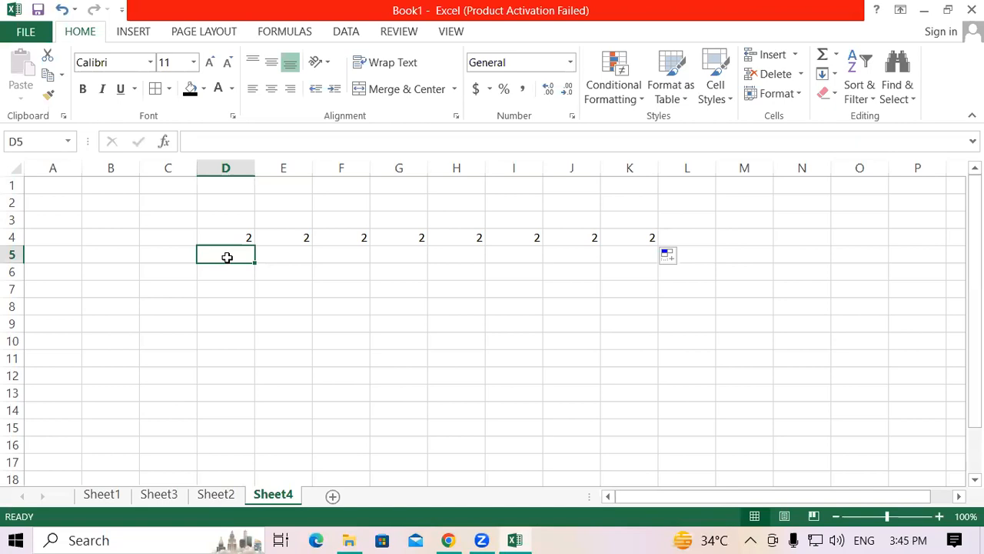
pyautogui.write('2')
pyautogui.press('Tab')
pyautogui.write('4')
pyautogui.press('Tab')
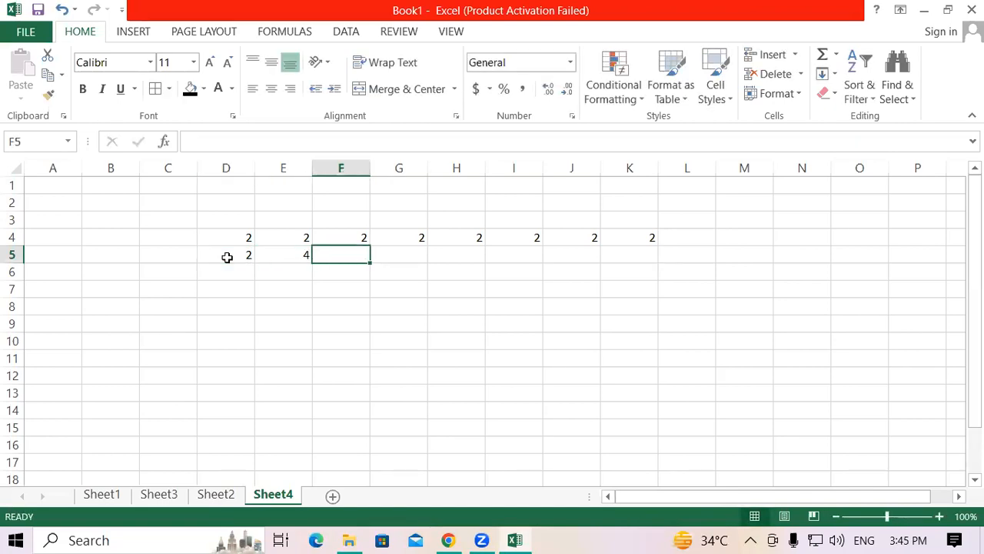
pyautogui.write('3')
pyautogui.press('Tab')
pyautogui.write('6')
pyautogui.press('Tab')
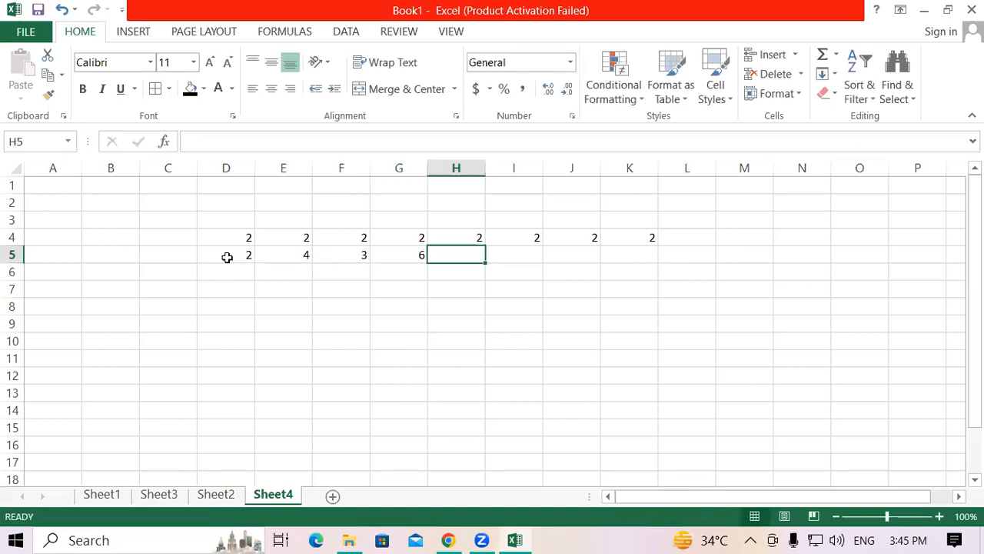
pyautogui.write('4')
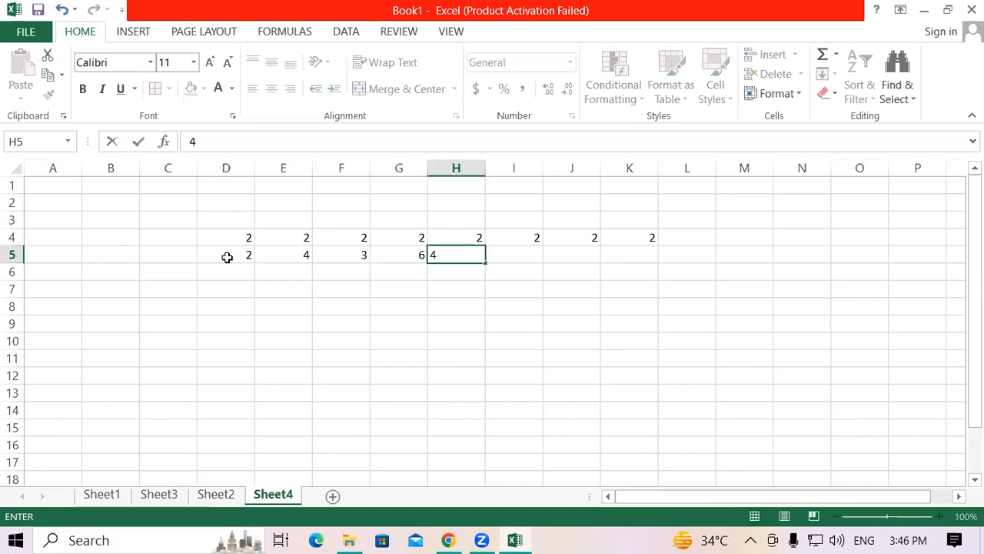
# Step: Clear the contents of cells H4:L5
pyautogui.click(380, 305)
pyautogui.moveTo(465, 239); pyautogui.dragTo(648, 266)
pyautogui.press('Delete')
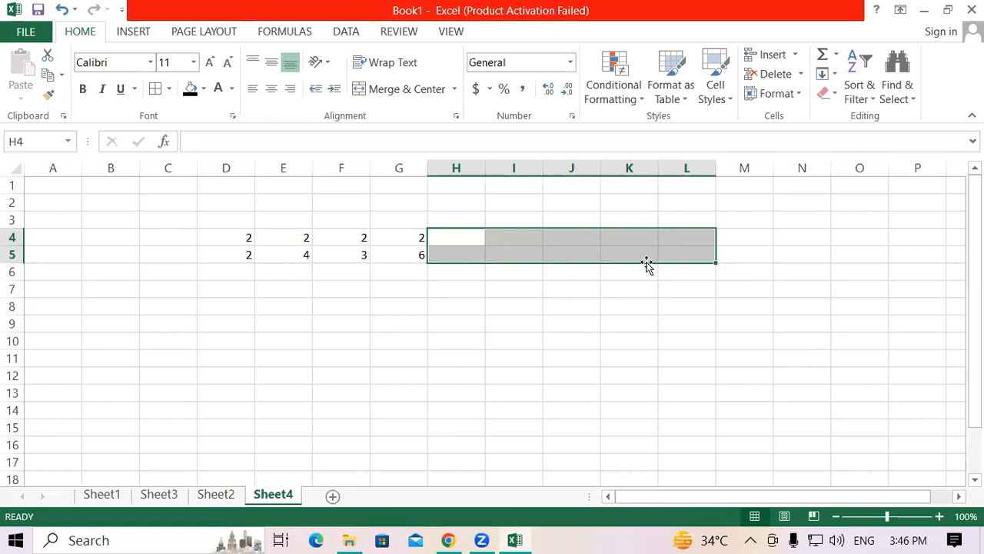
# Step: Enter the formula =POWER(D5,D4) in cell D6, with D5 as the number and D4 as the power
pyautogui.click(237, 272)
pyautogui.write('=')
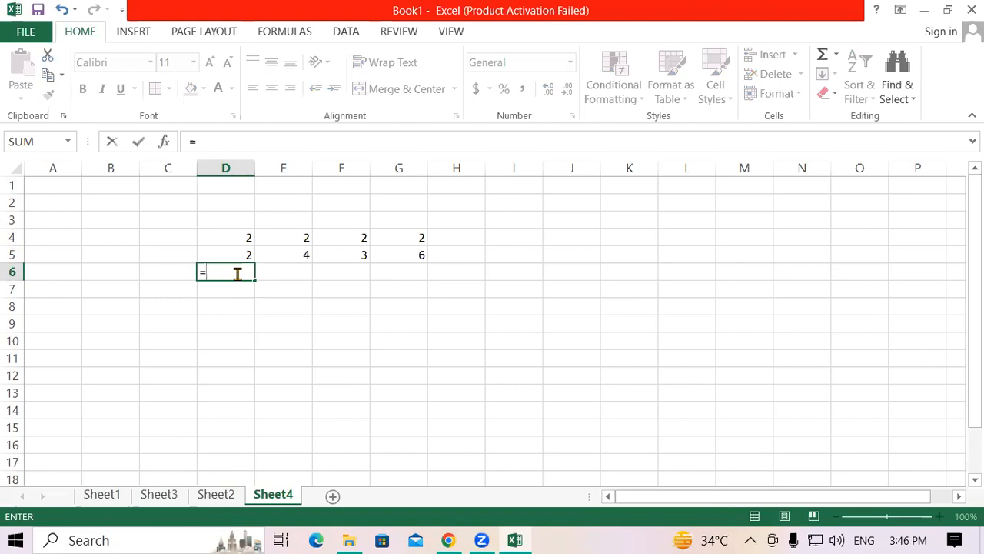
pyautogui.write('powe')
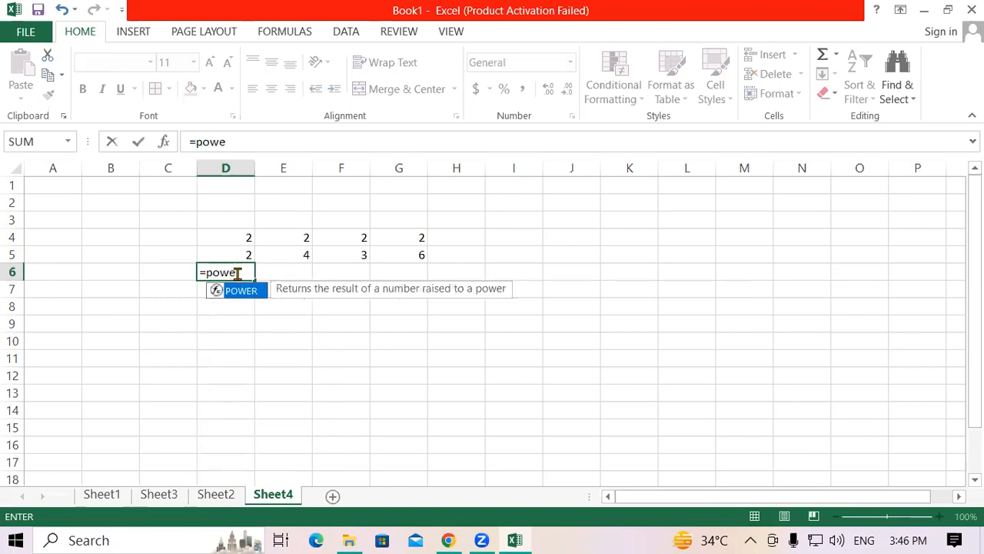
pyautogui.write('r(')
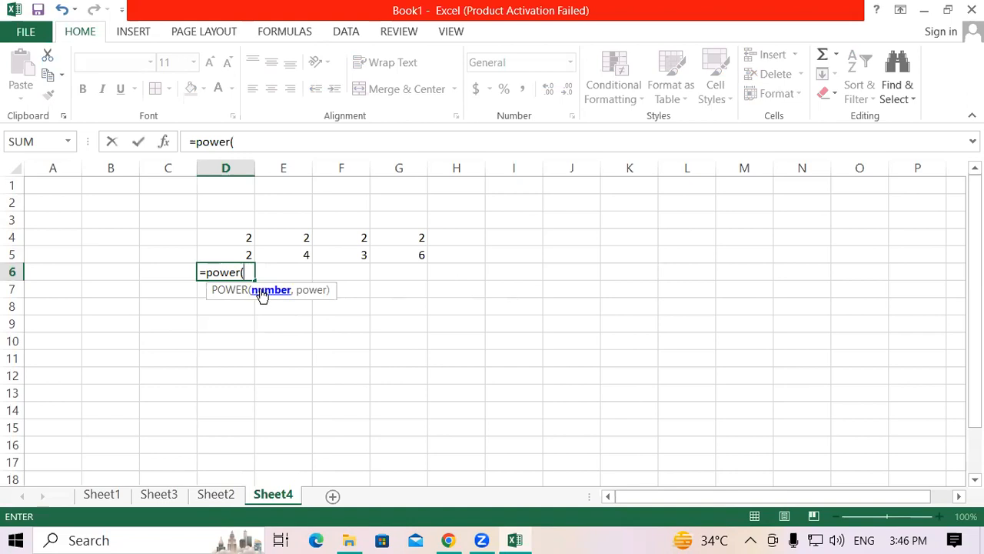
pyautogui.click(223, 255)
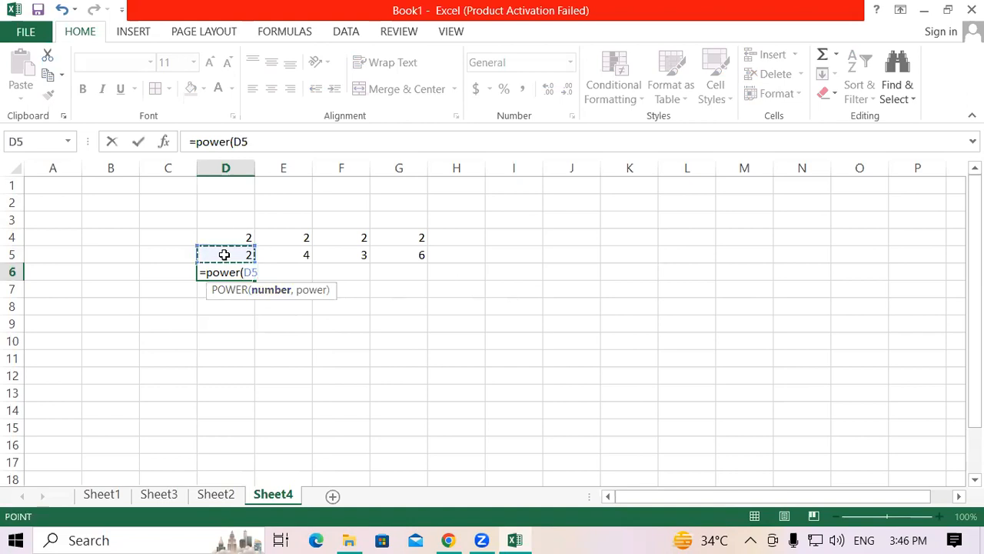
pyautogui.write(',')
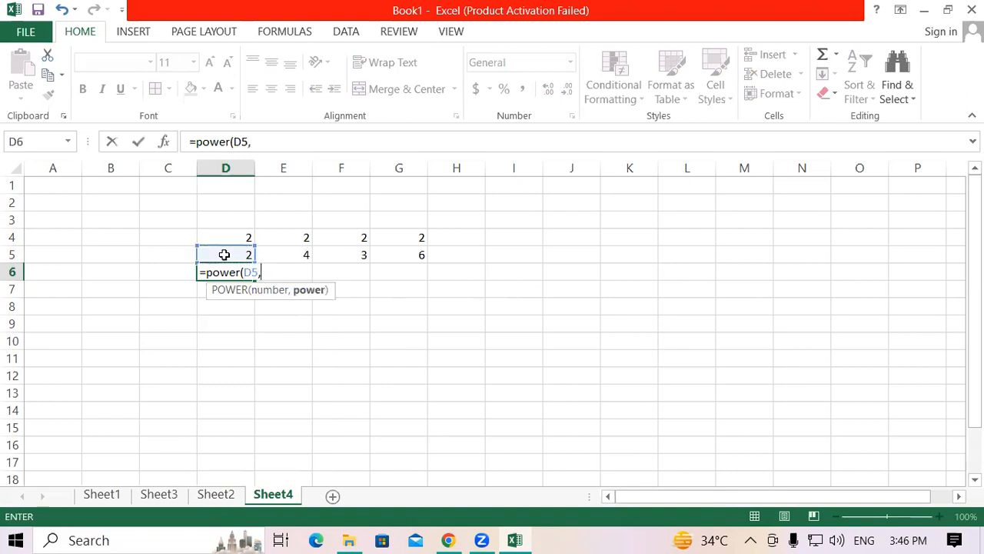
pyautogui.click(224, 235)
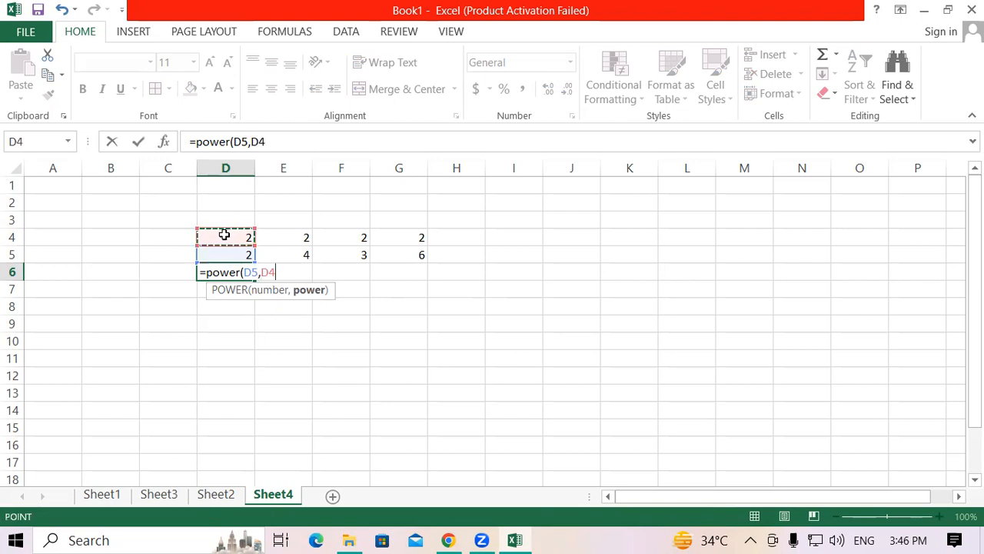
pyautogui.write(')')
pyautogui.press('Return')
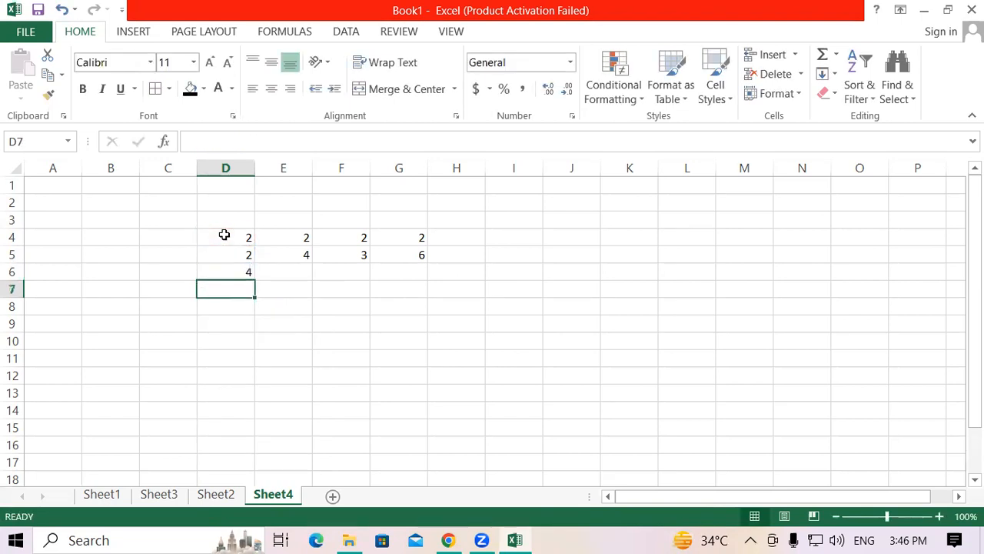
# Step: Fill the POWER formula from D6 across to G6
pyautogui.click(226, 269)
pyautogui.moveTo(254, 280); pyautogui.dragTo(422, 280)
pyautogui.click(340, 307)
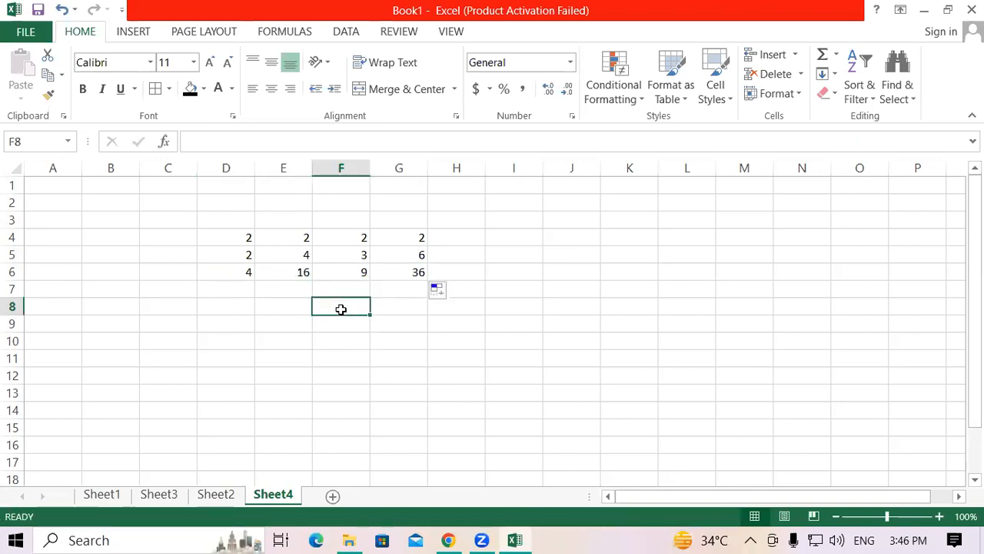
# Step: Change the exponents in row 4 to 20 in cell D4 and 6 in cell E4
pyautogui.click(228, 271)
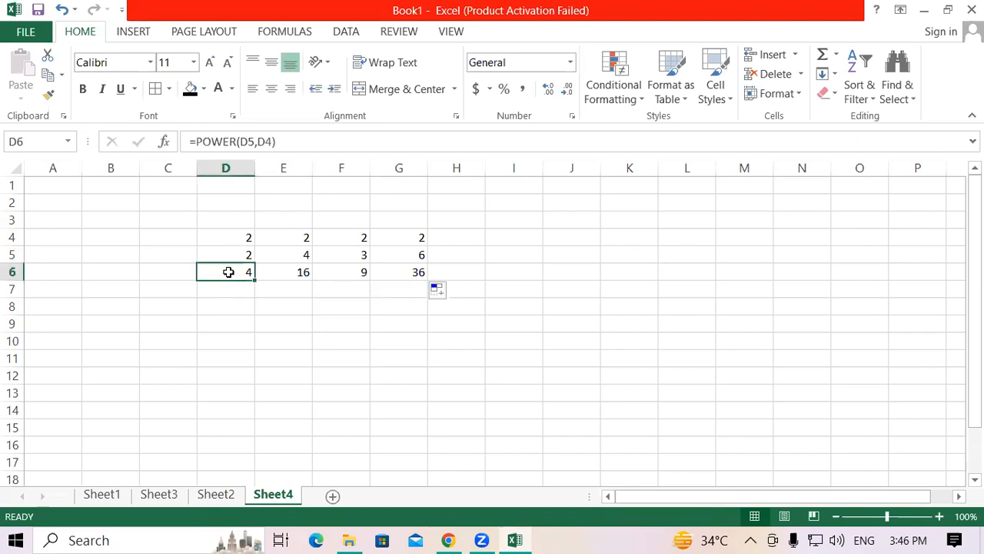
pyautogui.click(237, 242)
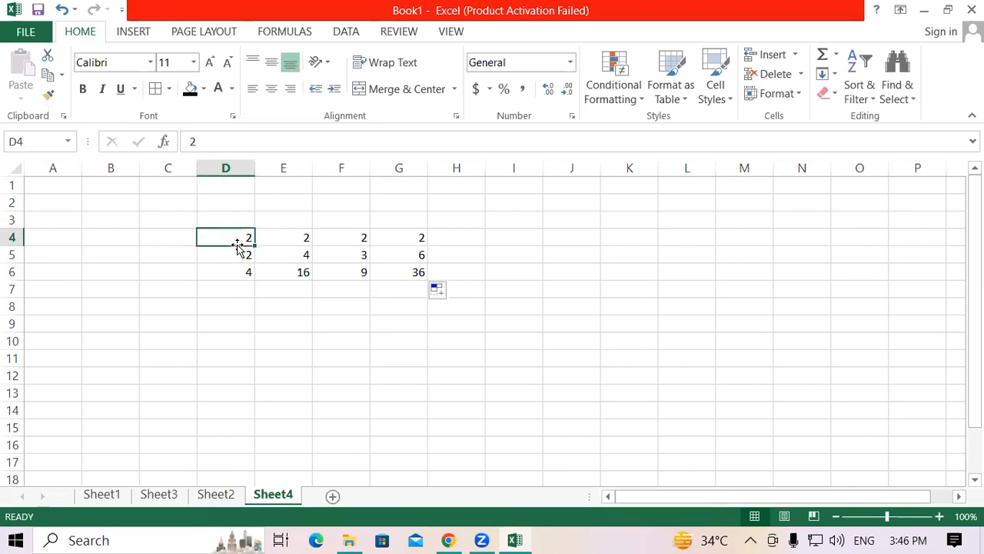
pyautogui.write('20')
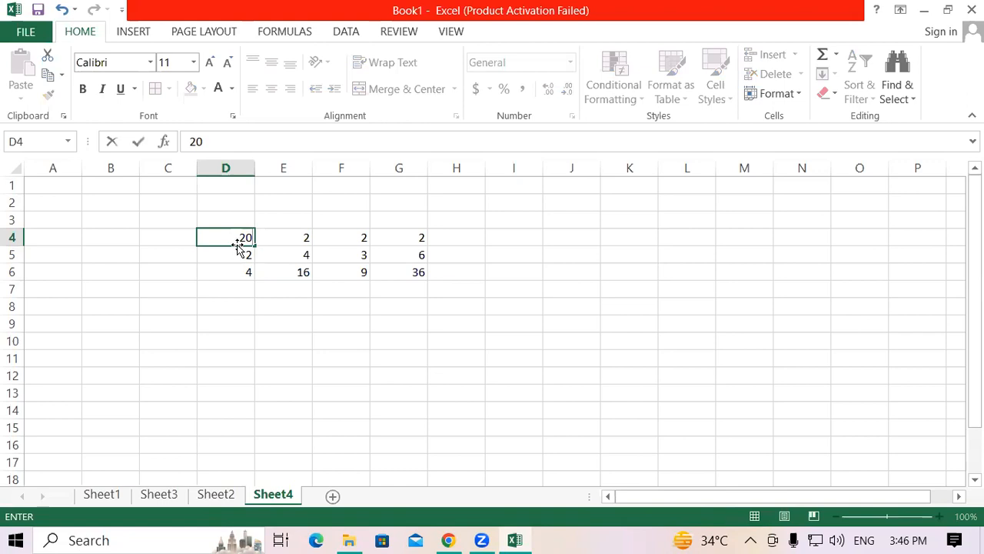
pyautogui.press('Return')
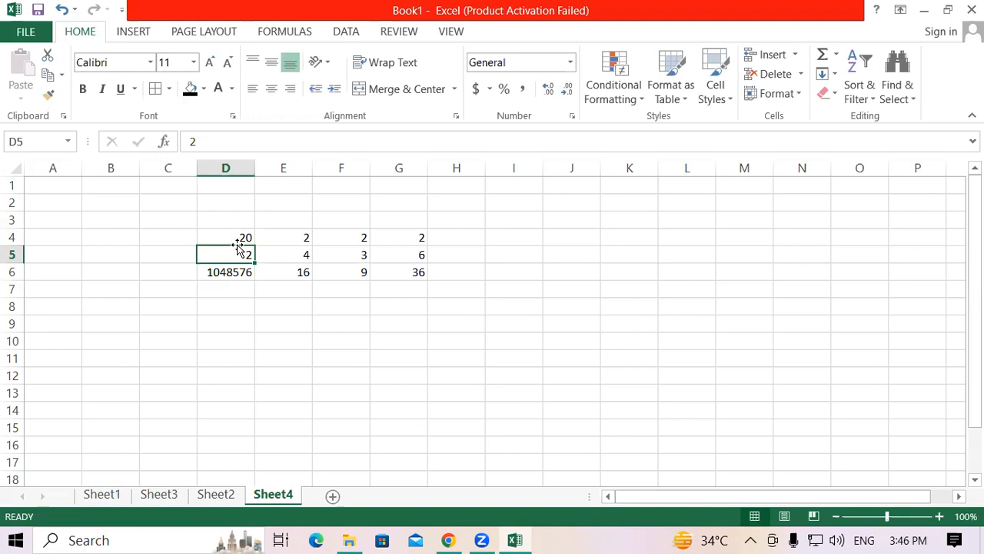
pyautogui.click(288, 255)
pyautogui.click(293, 235)
pyautogui.write('6')
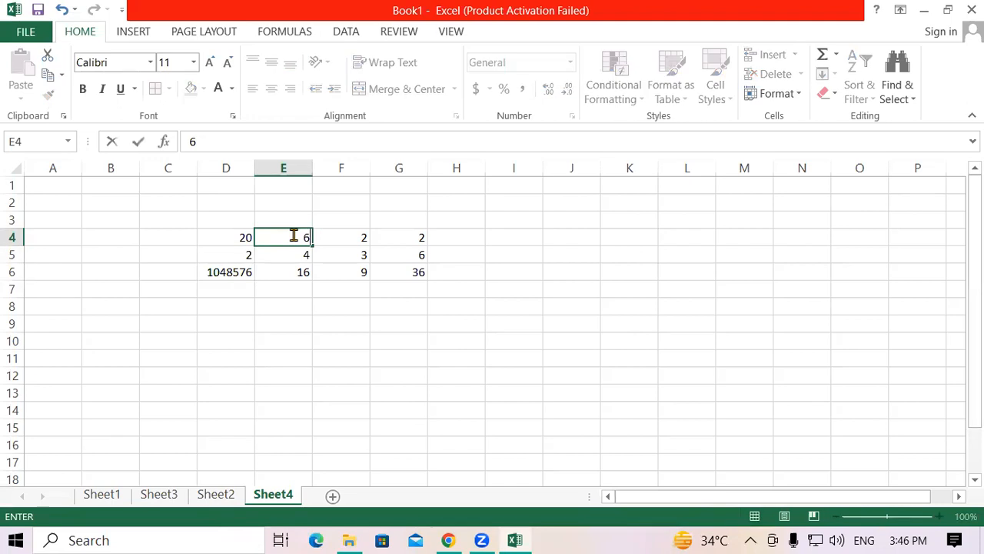
pyautogui.press('Return')
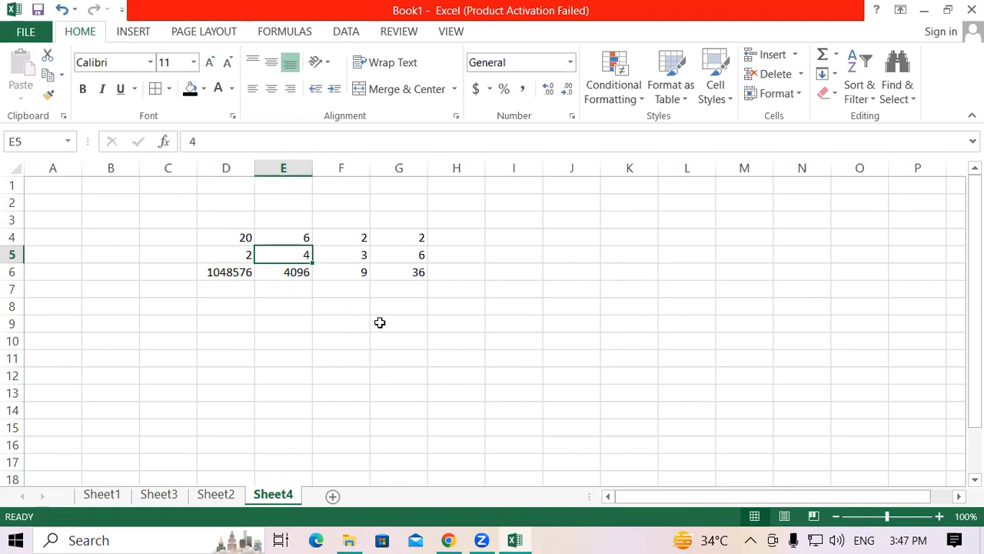
# Step: Clear the POWER formulas from cells D6:G6
pyautogui.click(380, 323)
pyautogui.moveTo(226, 246); pyautogui.dragTo(435, 279)
pyautogui.moveTo(238, 236); pyautogui.dragTo(417, 270)
pyautogui.click(257, 317)
pyautogui.moveTo(231, 271); pyautogui.dragTo(422, 271)
pyautogui.press('Delete')
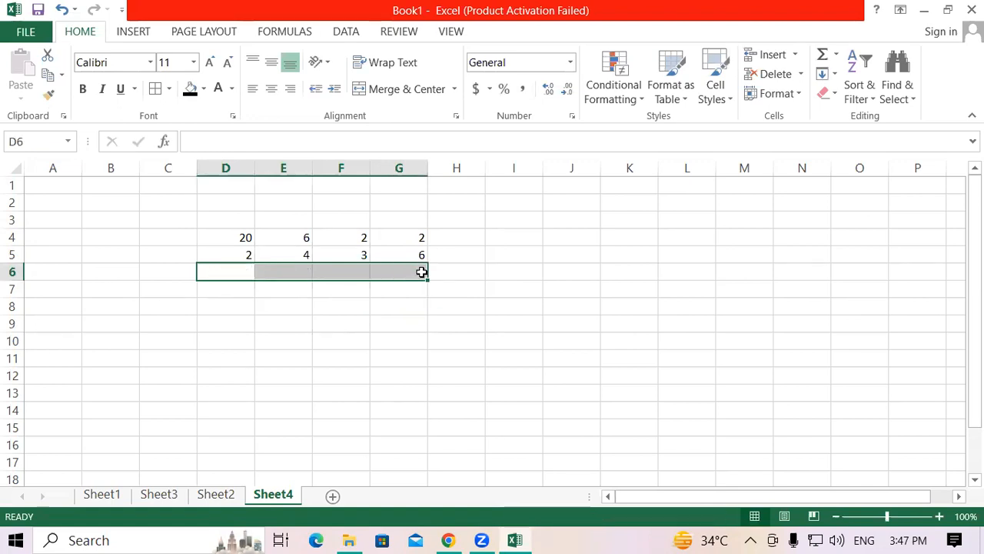
# Step: Enter the formula =D5^D4 in cell D6 to raise D5 to the power of D4 with the caret operator
pyautogui.click(246, 267)
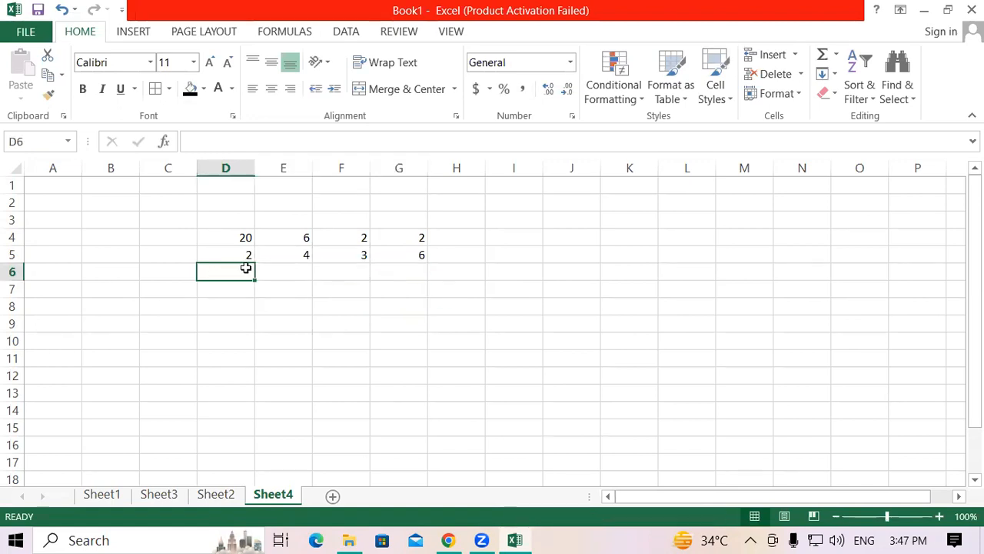
pyautogui.write('=')
pyautogui.click(239, 253)
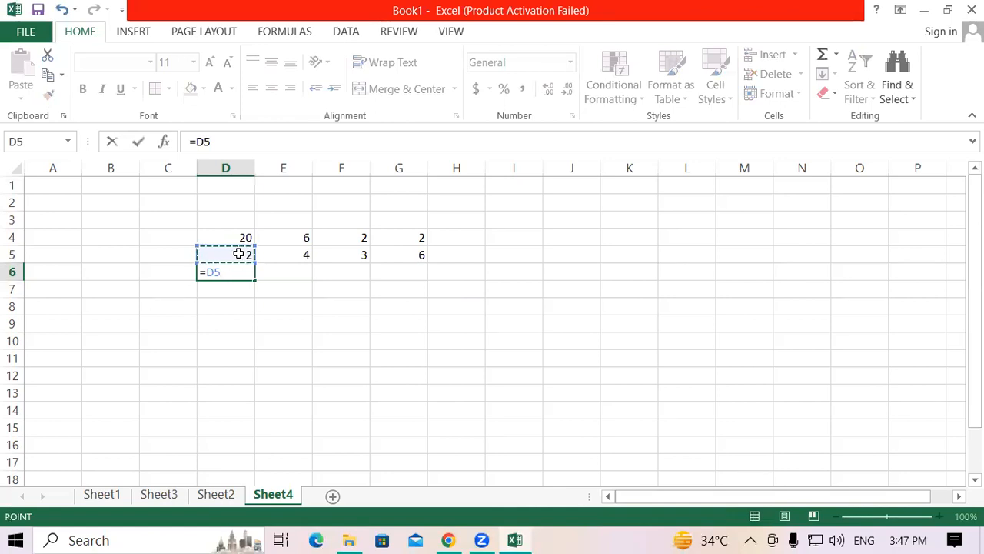
pyautogui.write('^')
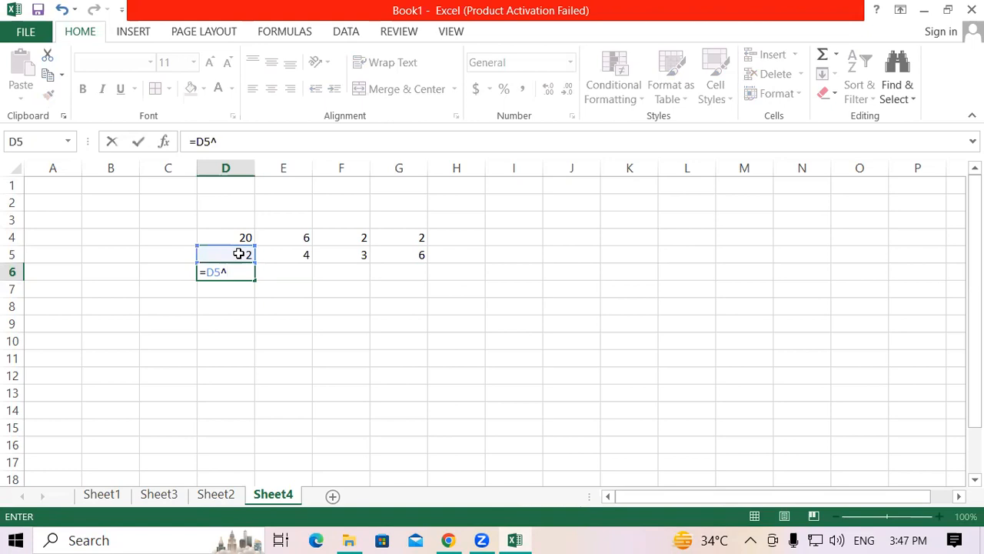
pyautogui.click(236, 234)
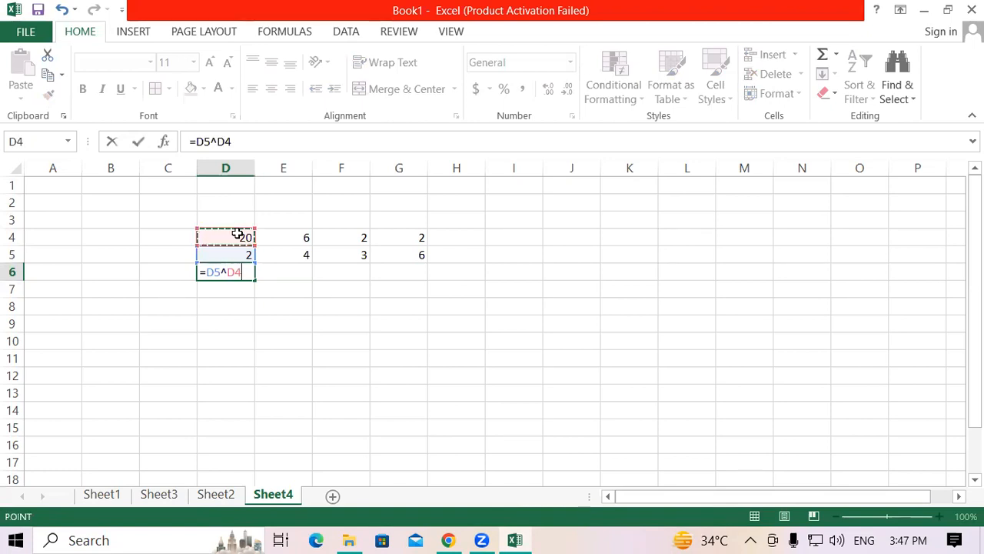
pyautogui.press('Return')
# Step: Fill the caret formula from D6 across to G6
pyautogui.click(242, 269)
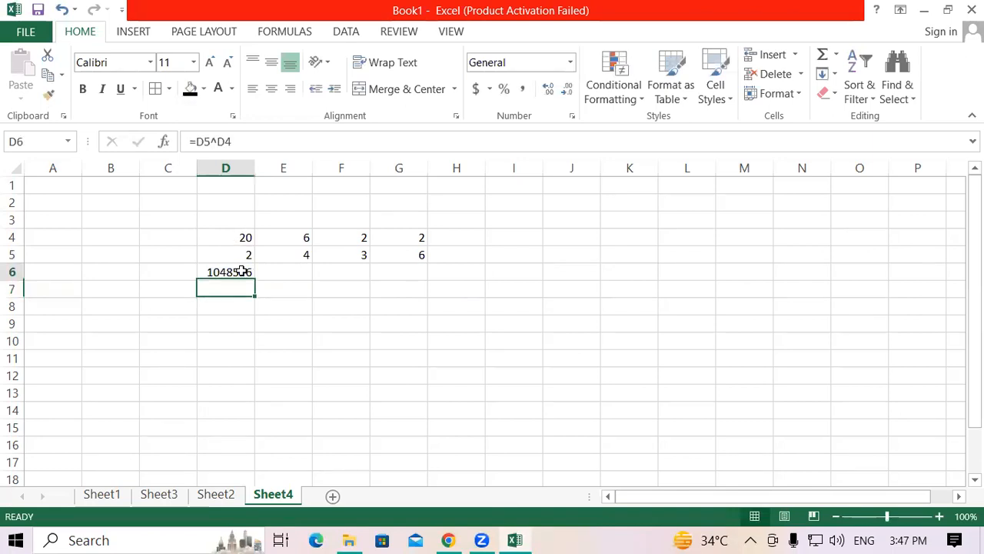
pyautogui.moveTo(254, 281); pyautogui.dragTo(424, 271)
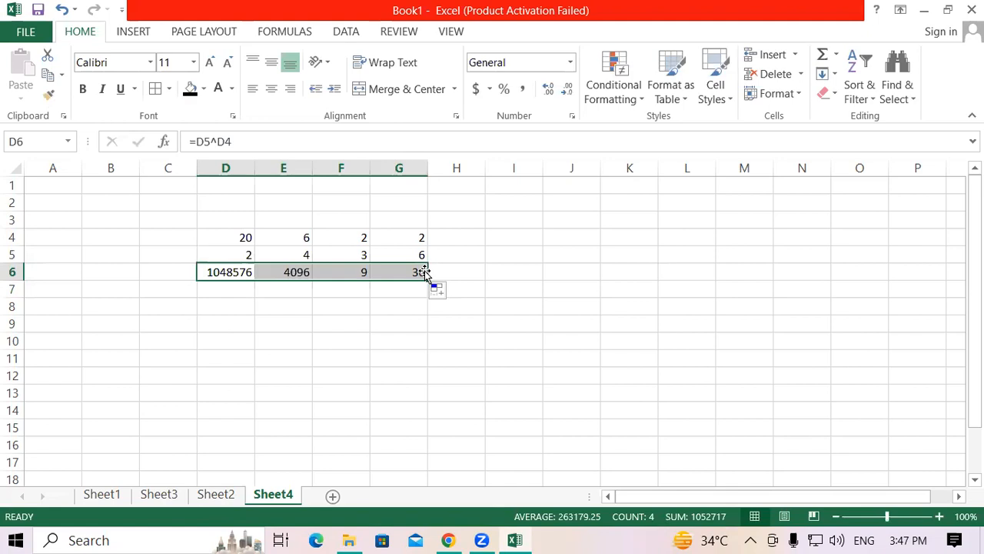
pyautogui.click(331, 339)
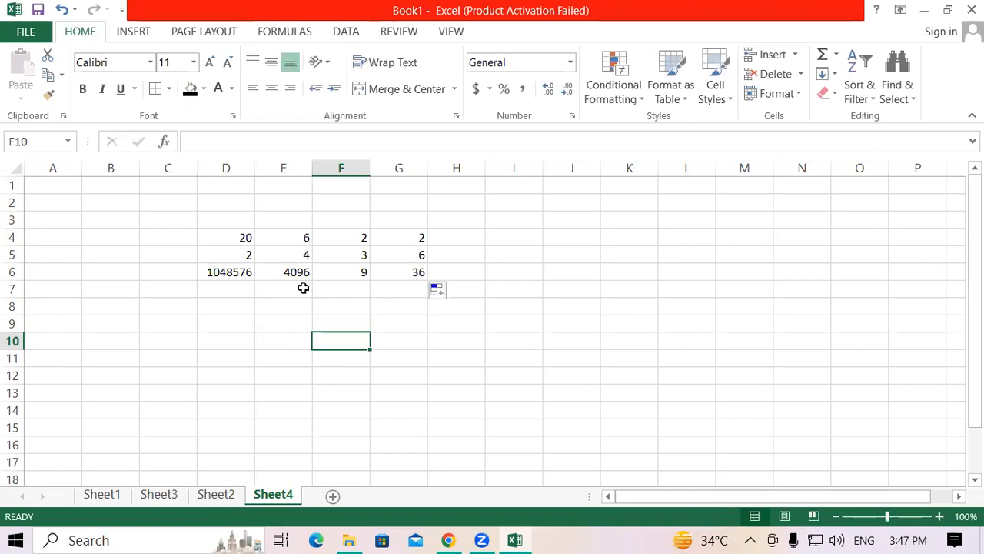
# Step: Examine the power results in D6:G6 and the copied formula in cell E6
pyautogui.moveTo(235, 275); pyautogui.dragTo(407, 272)
pyautogui.click(382, 344)
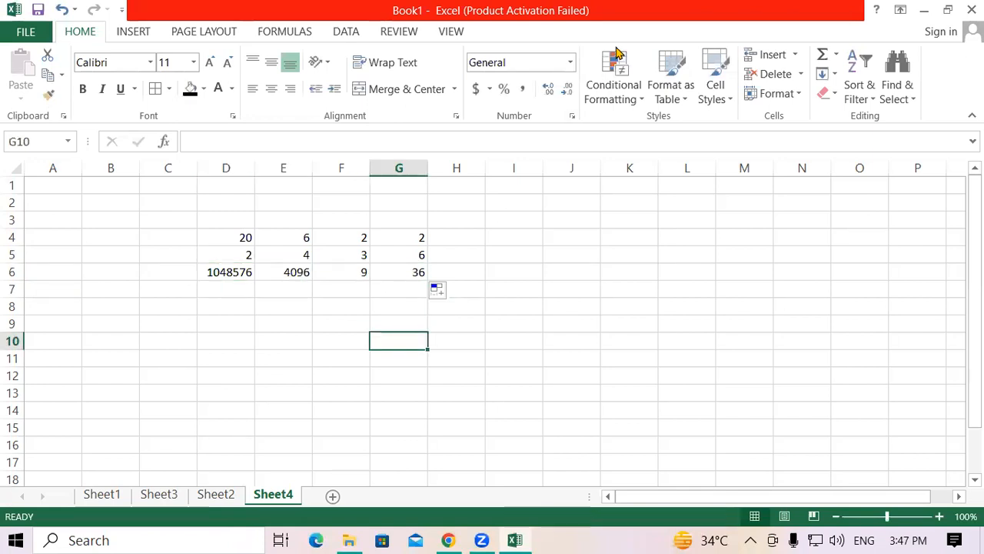
pyautogui.click(292, 272)
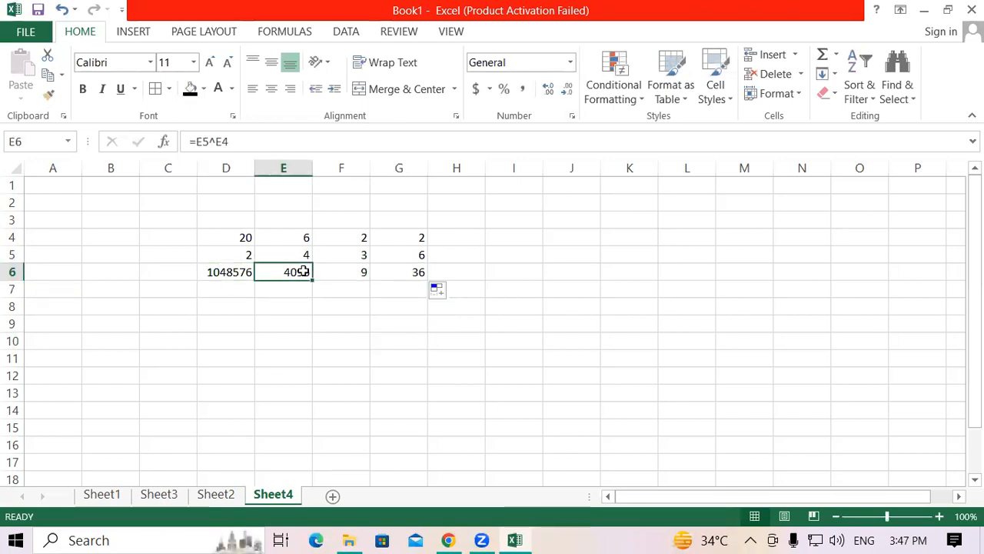
pyautogui.click(377, 395)
pyautogui.click(275, 276)
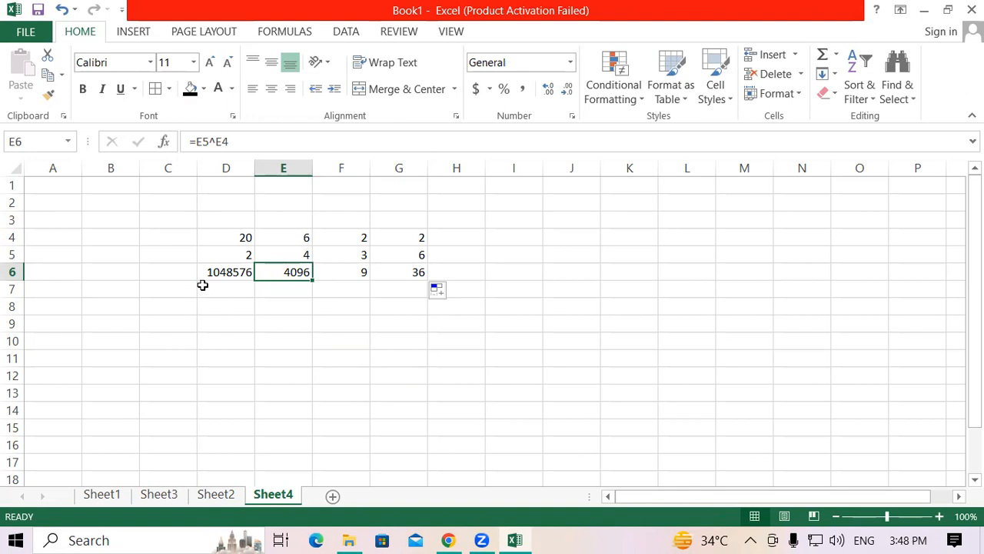
# Step: Enter the formula =SQRT(E6) in cell F9 to calculate the square root of E6
pyautogui.click(345, 326)
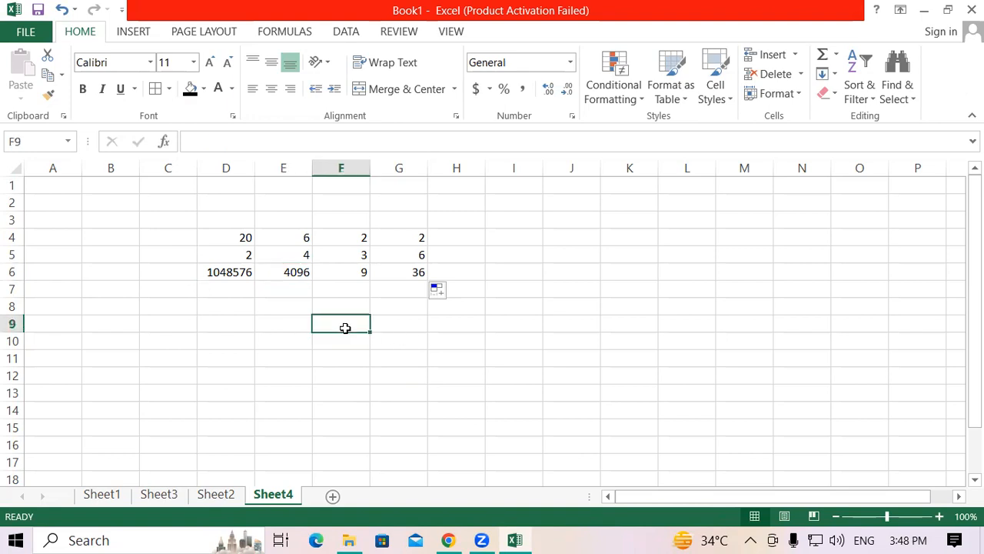
pyautogui.write('=')
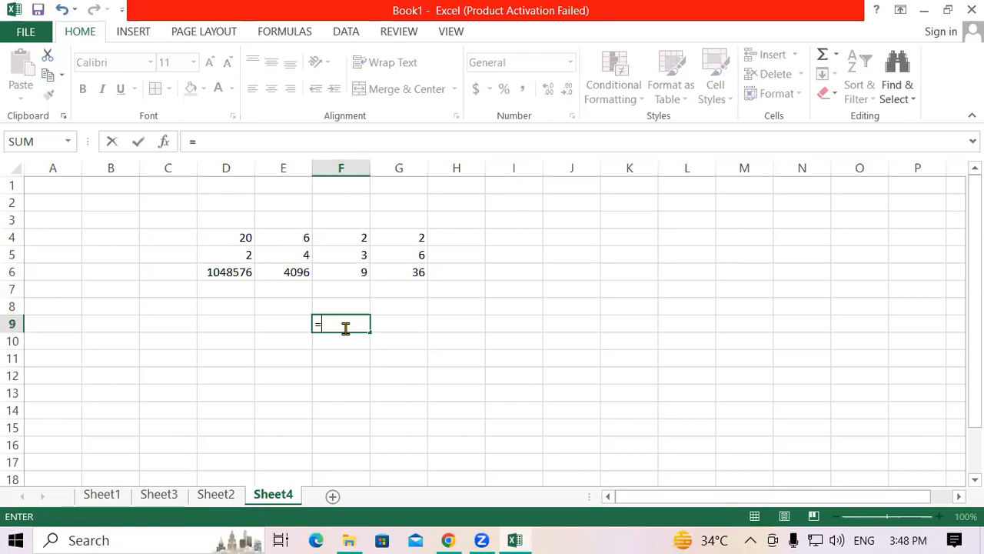
pyautogui.write('sq')
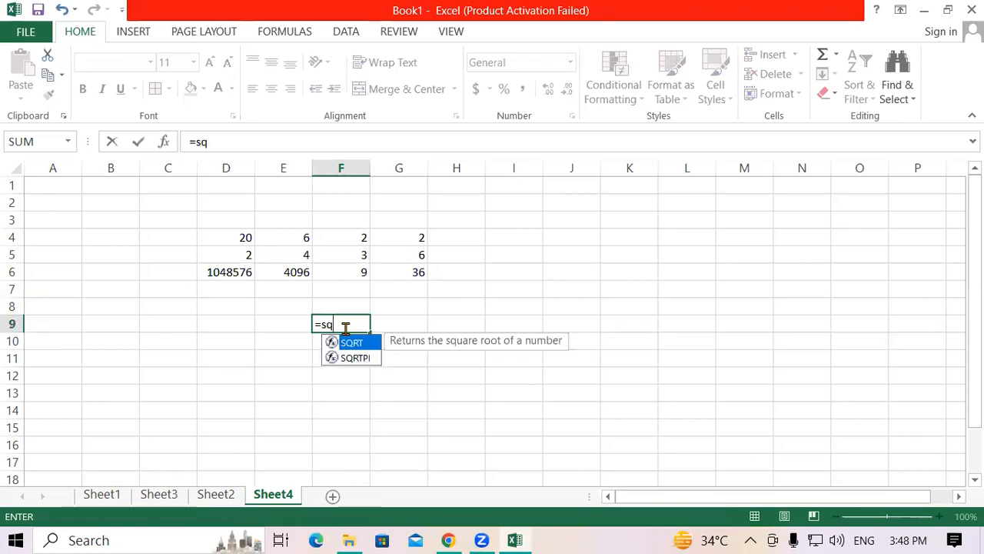
pyautogui.doubleClick(350, 345)
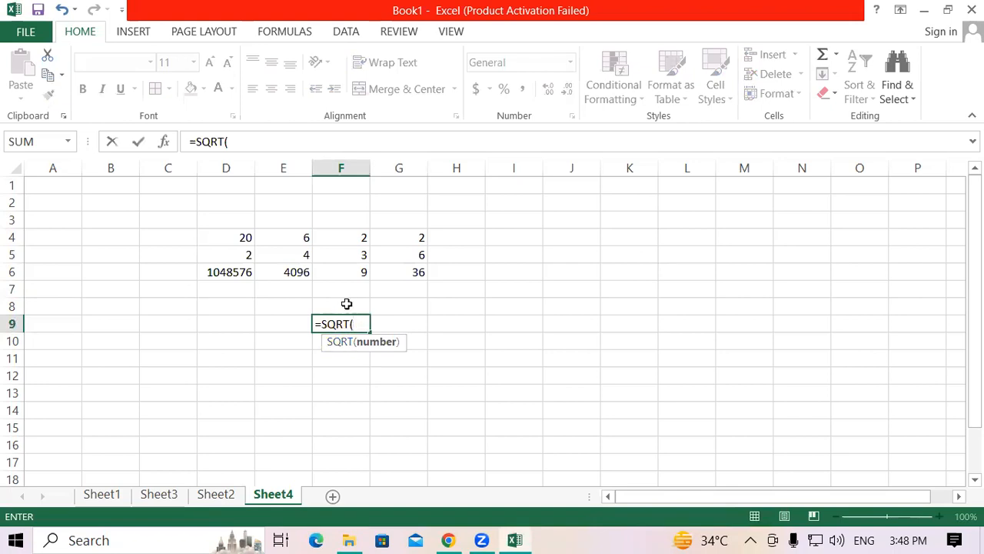
pyautogui.click(287, 267)
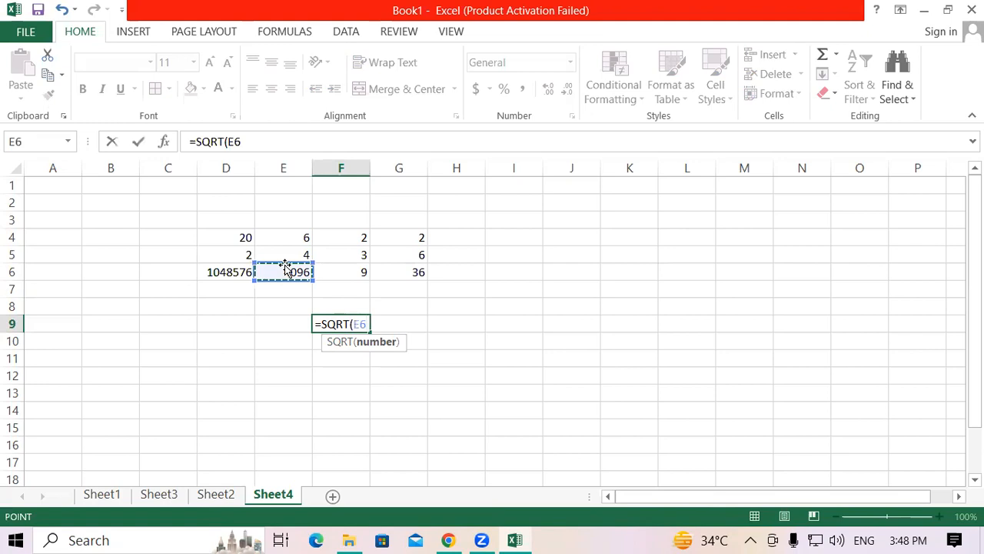
pyautogui.write(')')
pyautogui.press('Return')
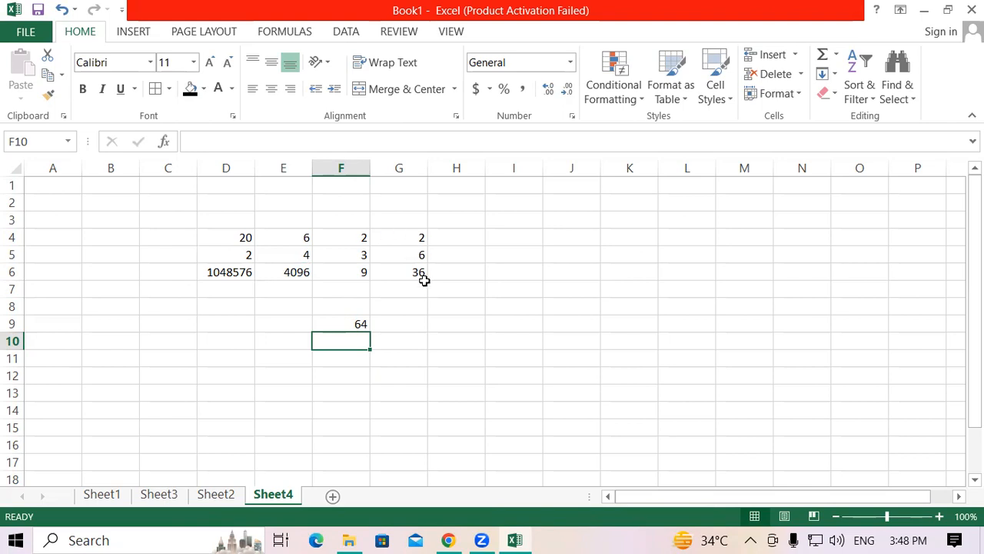
# Step: Enter the formula =SQRT(G6) in cell G8 to calculate the square root of G6
pyautogui.click(400, 304)
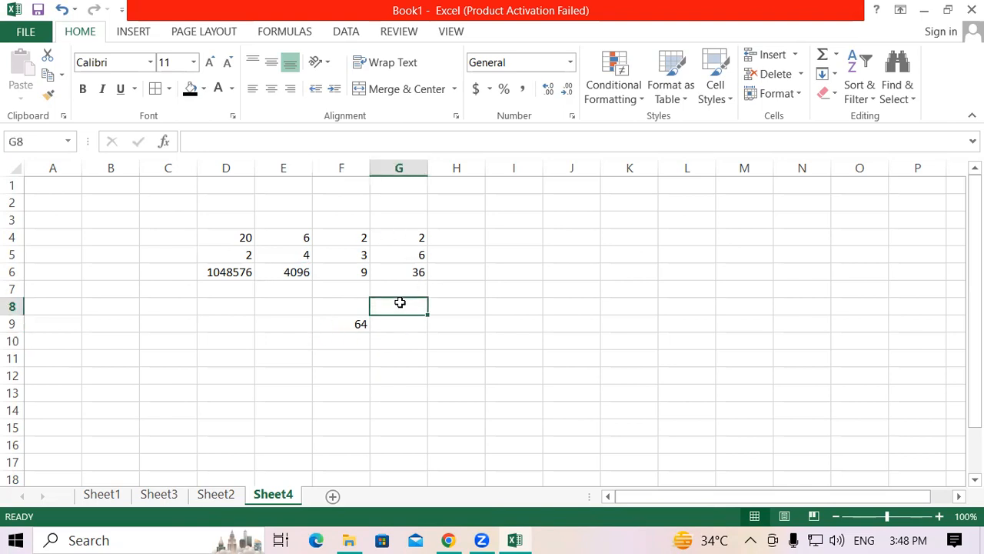
pyautogui.write('=sqrt')
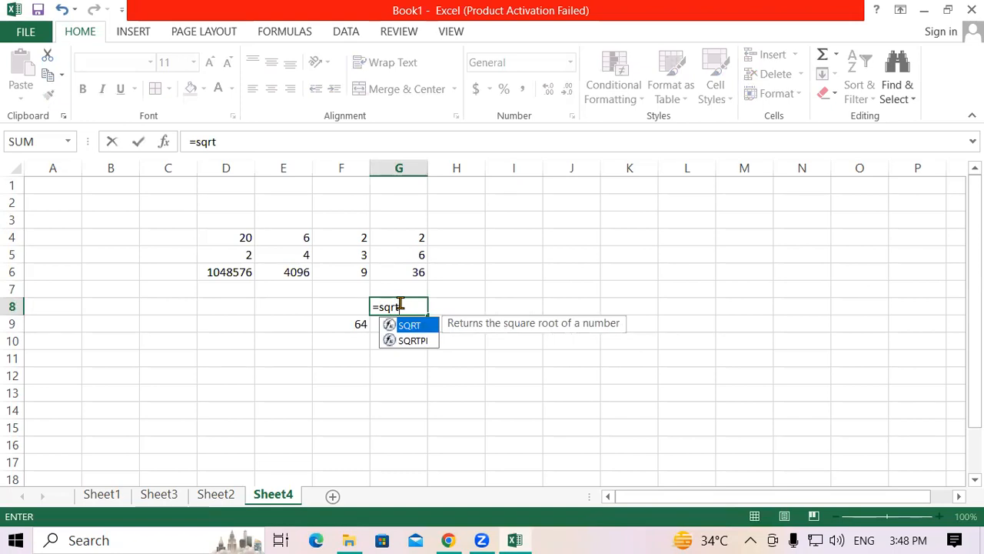
pyautogui.write('(')
pyautogui.click(402, 258)
pyautogui.click(410, 273)
pyautogui.write(')')
pyautogui.press('Return')
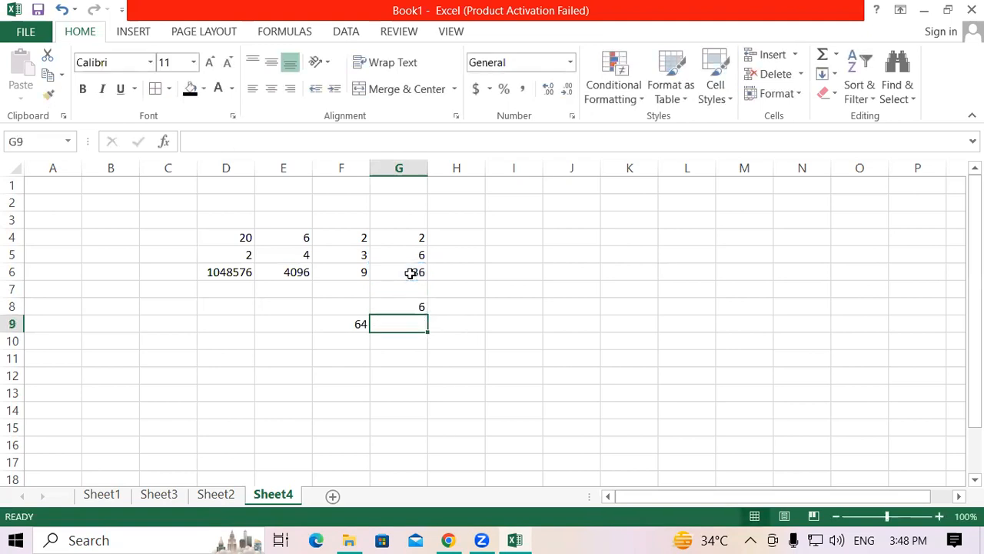
# Step: Examine the square root formulas in cells F9 and G8 and the data block D4:G9
pyautogui.click(338, 323)
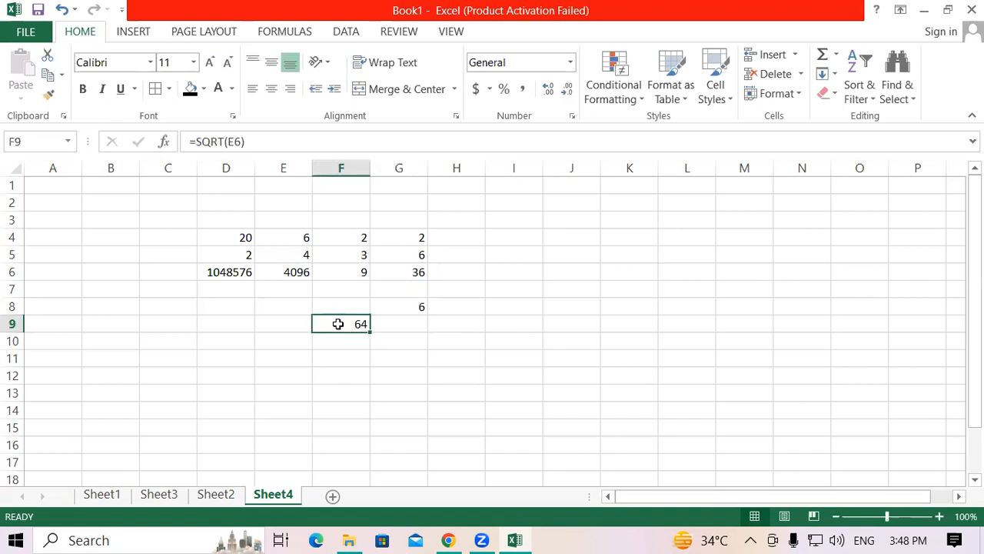
pyautogui.click(404, 307)
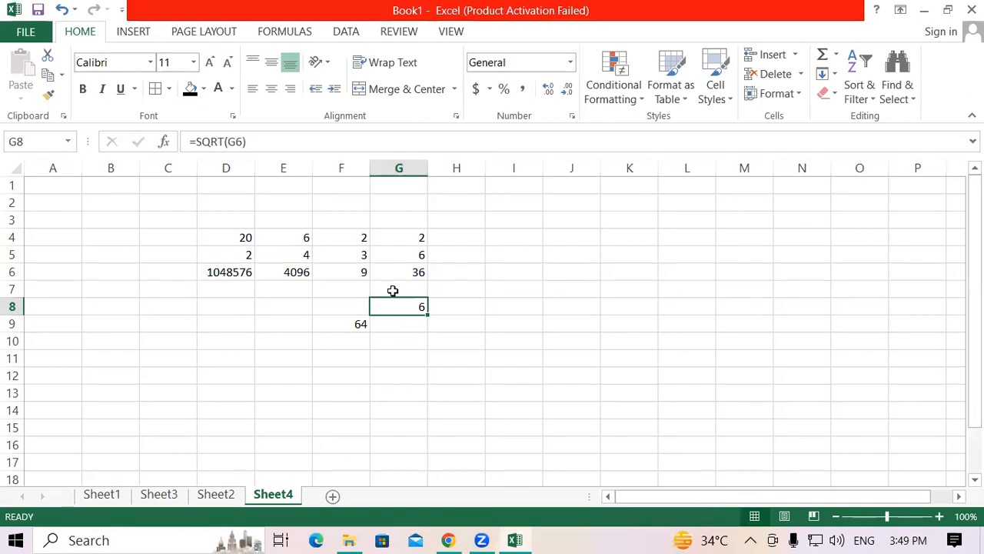
pyautogui.moveTo(233, 236); pyautogui.dragTo(404, 324)
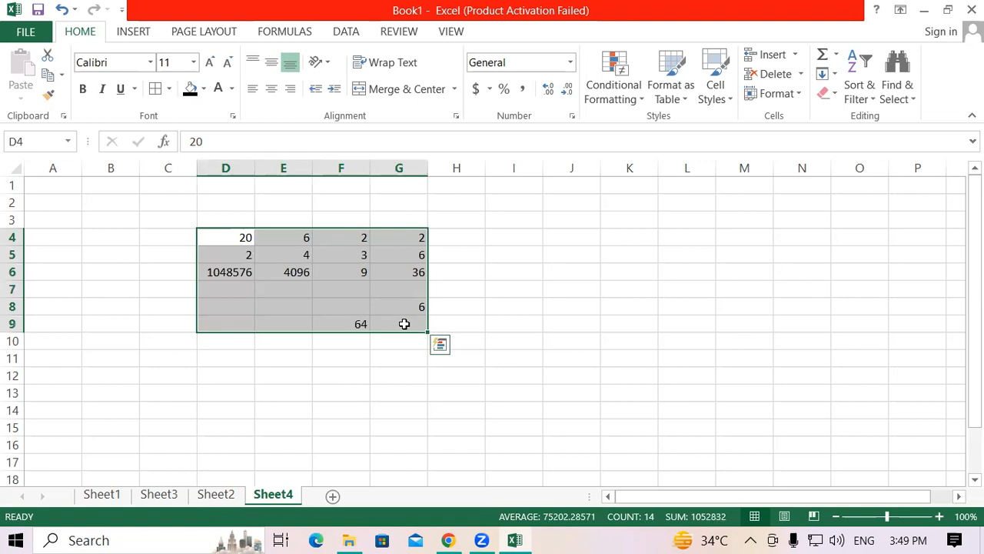
pyautogui.click(278, 356)
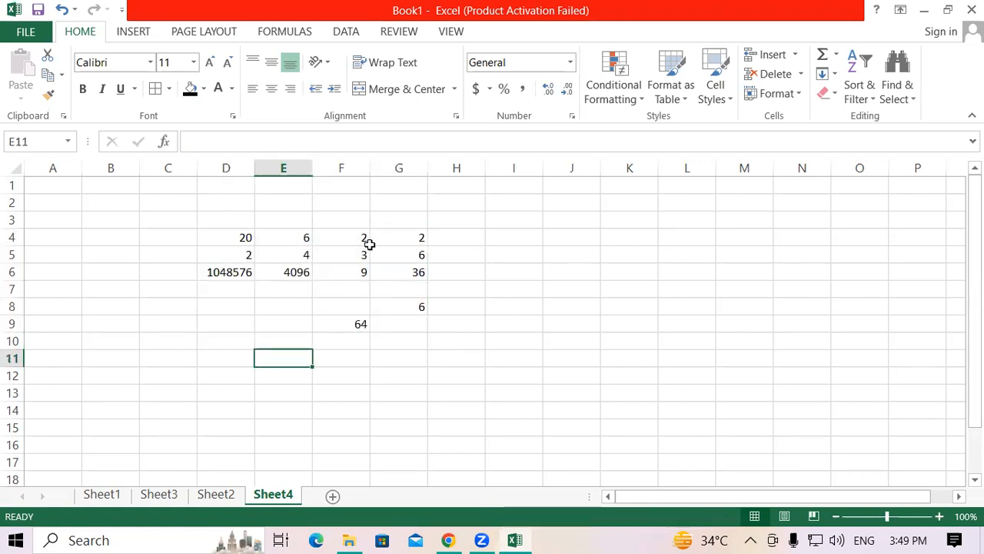
# Step: Set the exponent in cell D4 to 3
pyautogui.click(227, 238)
pyautogui.write('3')
pyautogui.press('Return')
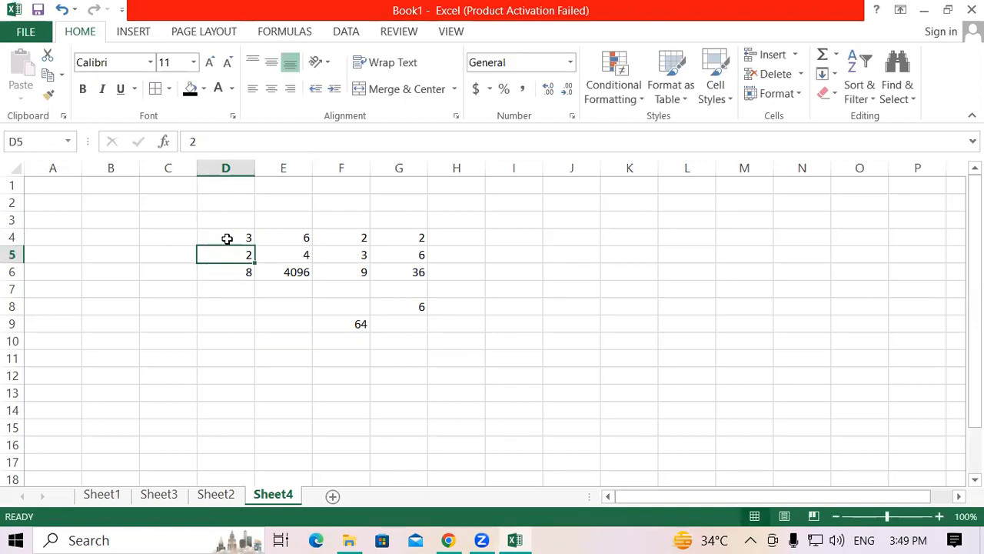
pyautogui.click(350, 325)
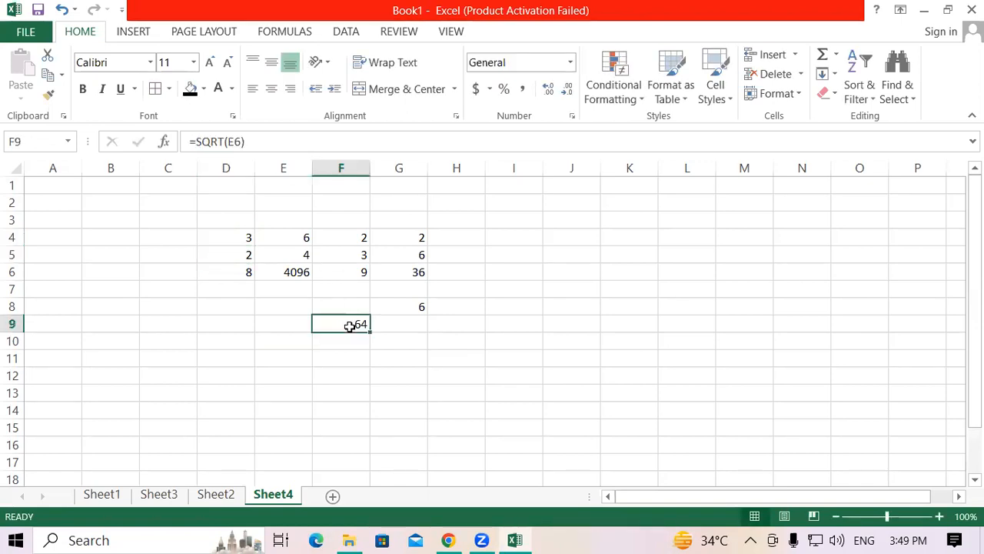
pyautogui.click(393, 323)
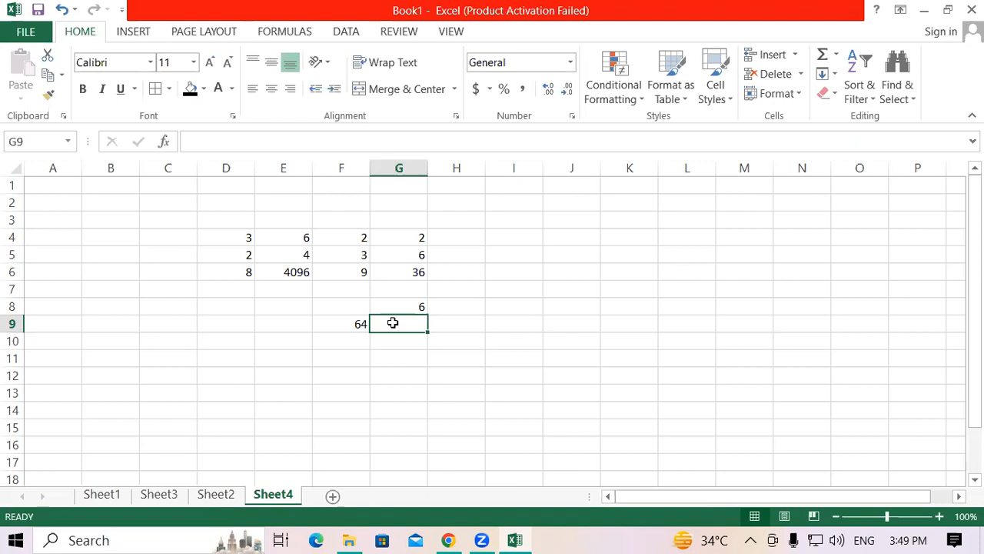
pyautogui.click(397, 339)
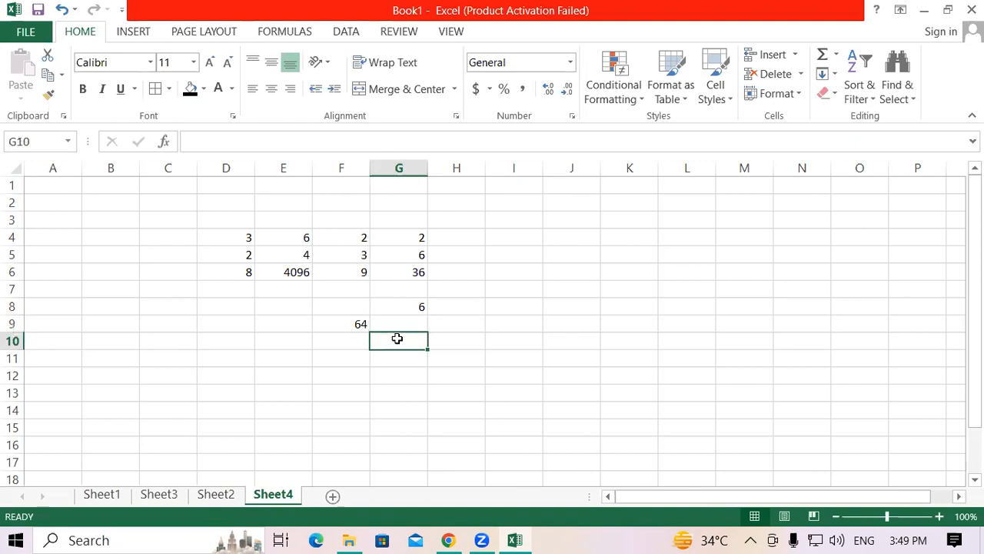